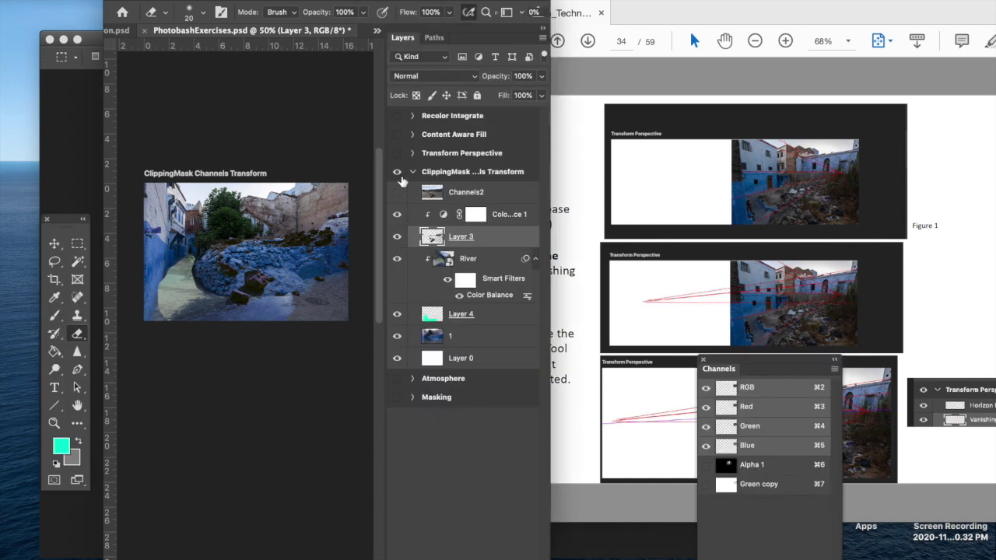
# Collapse and hide the ClippingMask Channels Transform artboard, and show and expand the Transform Perspective artboard
pyautogui.click(413, 172)
pyautogui.click(397, 172)
pyautogui.click(397, 154)
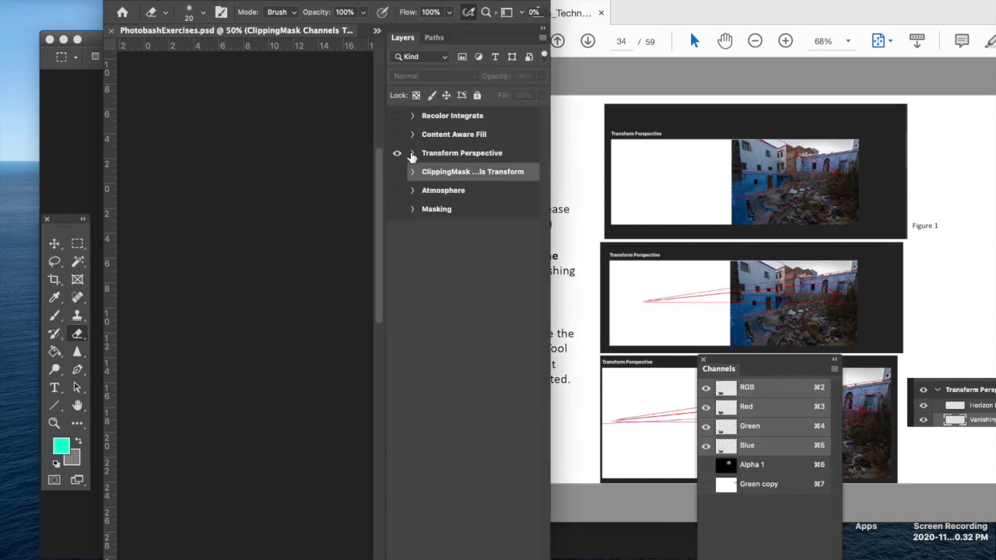
pyautogui.click(413, 153)
pyautogui.scroll(-3, 299, 316)
pyautogui.scroll(-3, 300, 316)
pyautogui.scroll(5, 299, 315)
pyautogui.scroll(3, 299, 315)
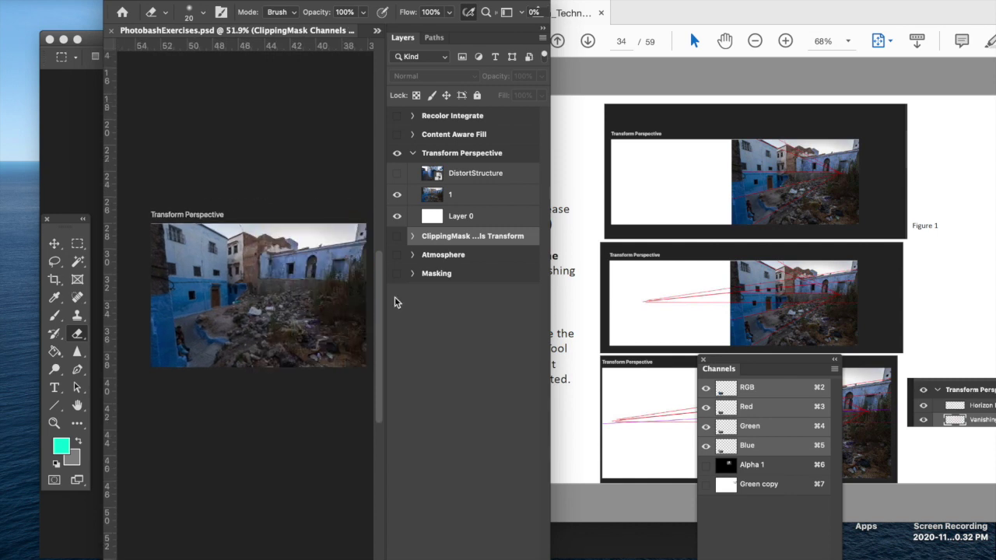
pyautogui.scroll(-3, 273, 283)
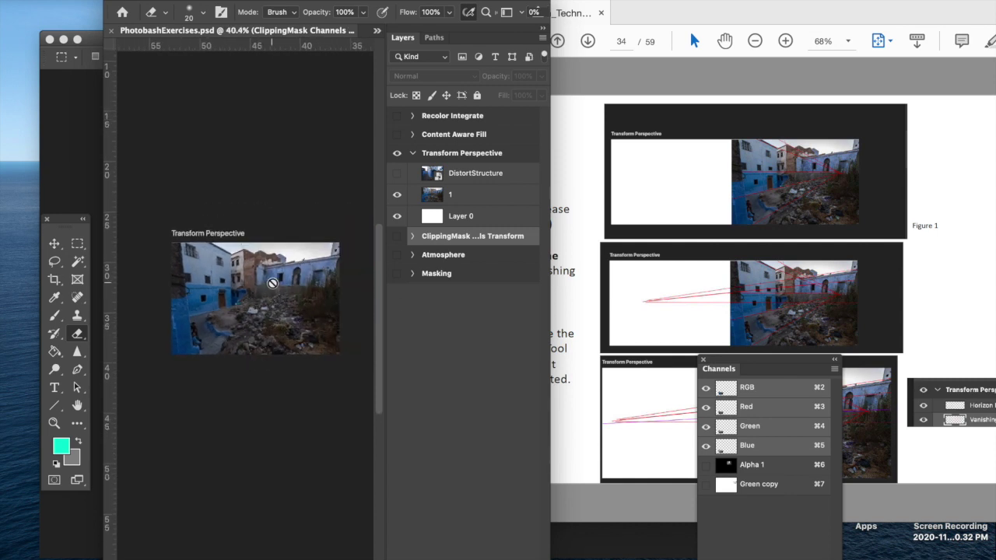
# Extend the Transform Perspective artboard to the left of the photo with the Artboard tool, to about 29.87 in wide
pyautogui.hscroll(-2, 131, 267)
pyautogui.click(55, 279)
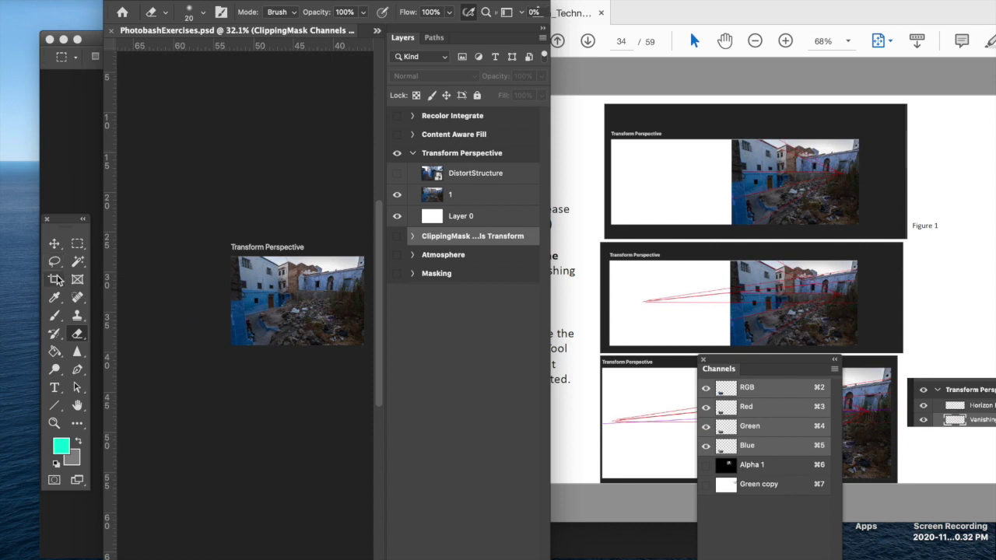
pyautogui.moveTo(55, 242); pyautogui.dragTo(93, 260)
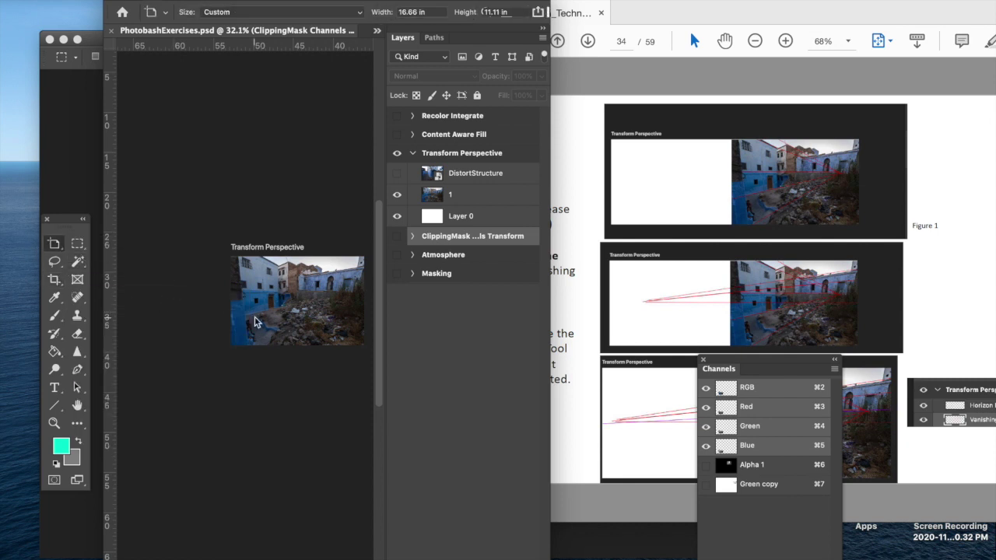
pyautogui.keyDown('super'); pyautogui.click(230, 301); pyautogui.keyUp('super')
pyautogui.moveTo(229, 300); pyautogui.dragTo(123, 298)
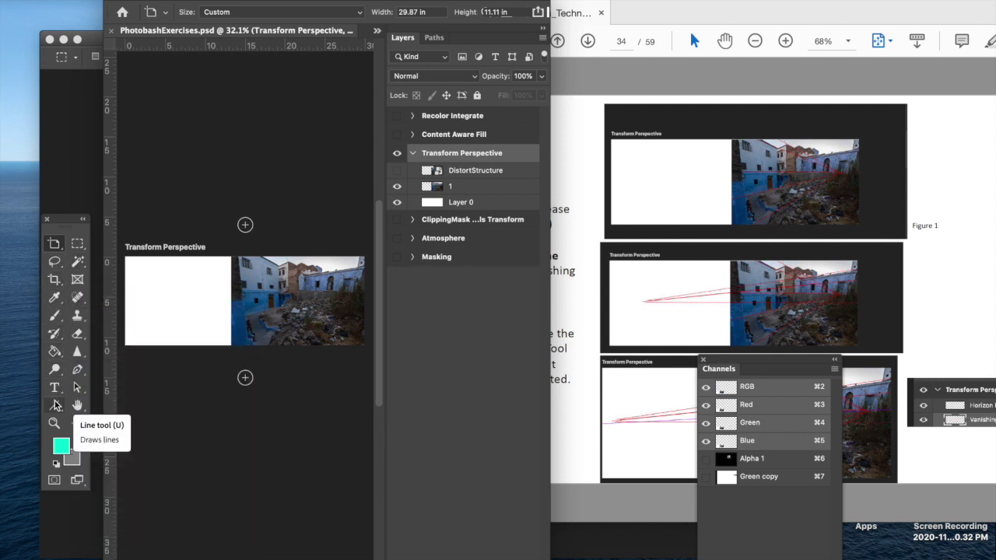
# Choose the Line tool and set the foreground color to bright red
pyautogui.click(56, 405)
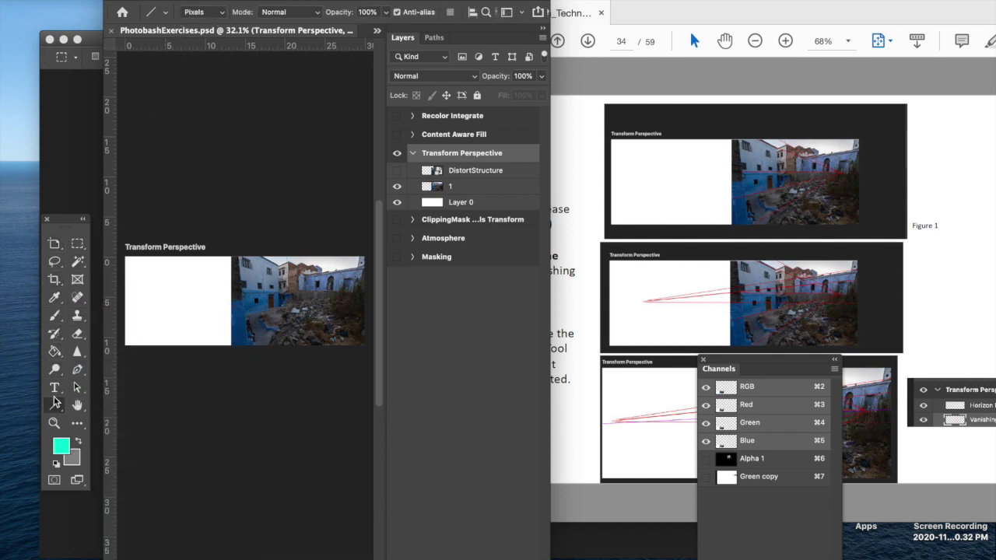
pyautogui.click(62, 446)
pyautogui.moveTo(372, 203); pyautogui.dragTo(375, 62)
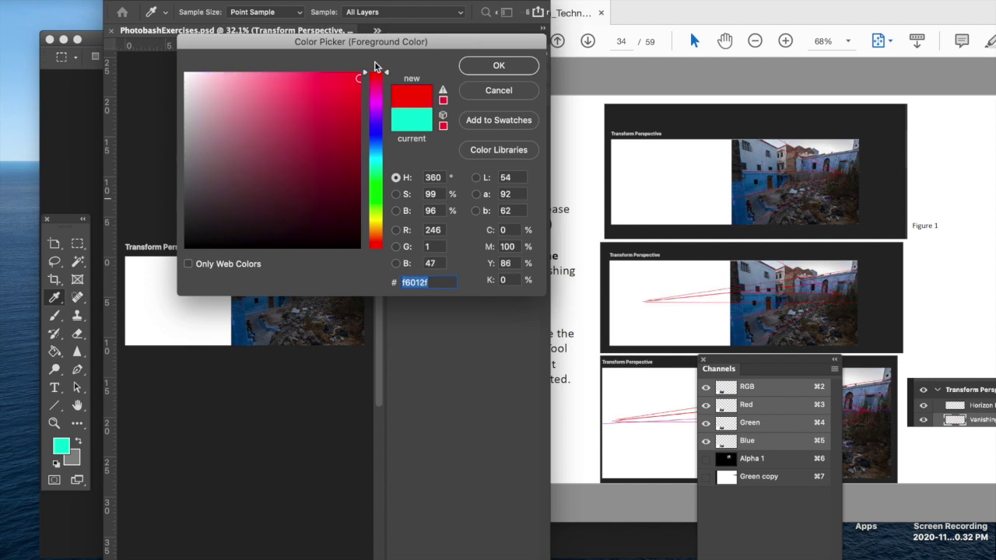
pyautogui.click(499, 66)
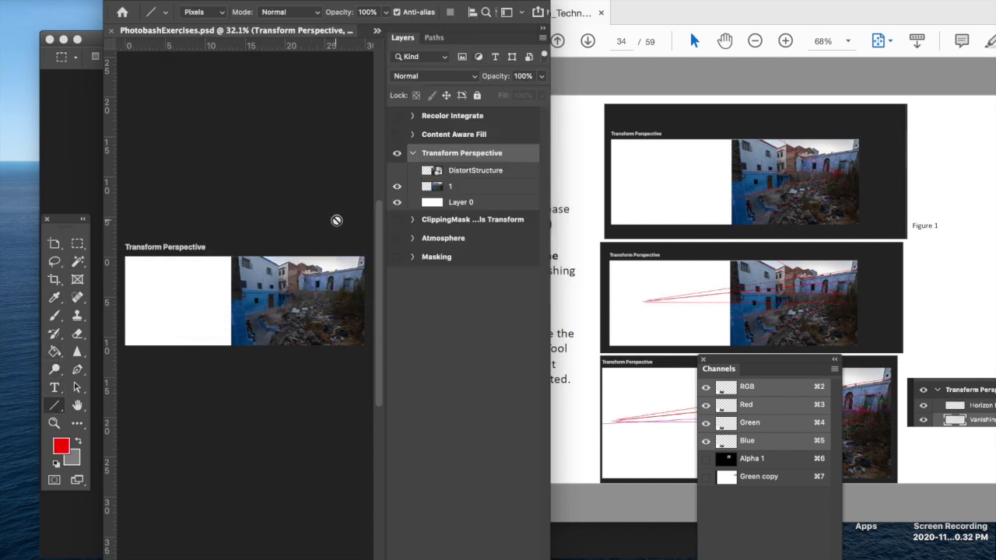
# Add a new empty layer directly above layer 1 in the Transform Perspective artboard and check the PDF instructions
pyautogui.click(467, 172)
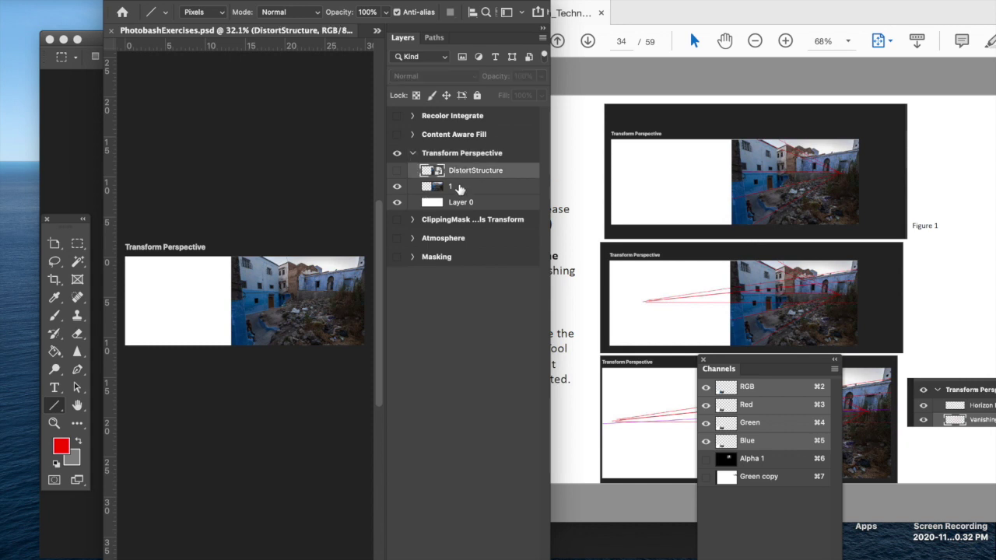
pyautogui.click(459, 187)
pyautogui.press('super+shift+alt+n')
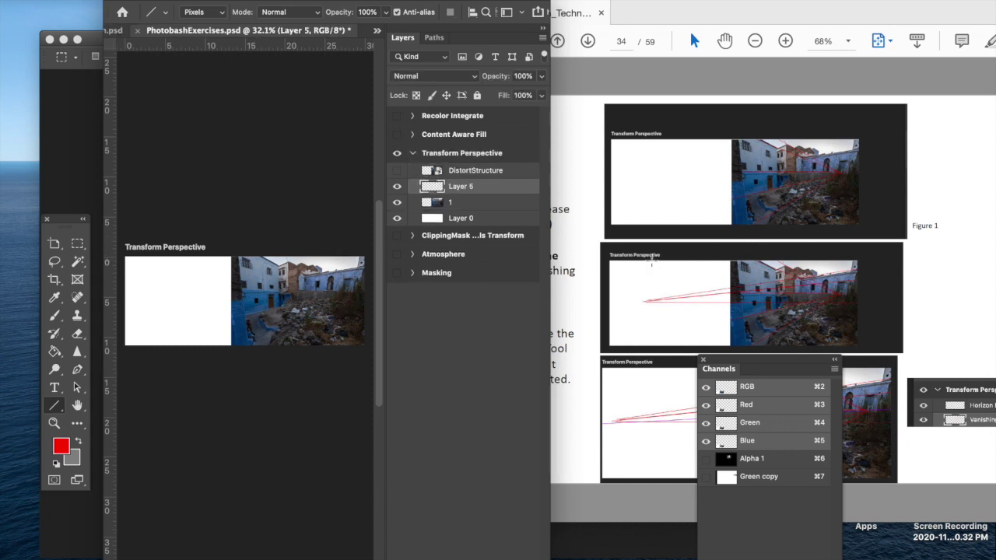
pyautogui.click(603, 282)
pyautogui.click(582, 285)
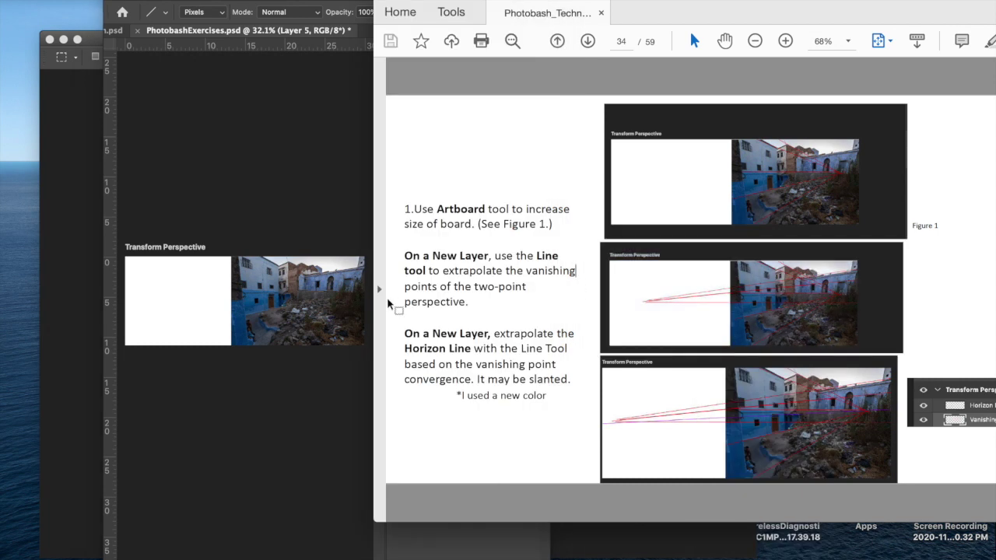
pyautogui.click(296, 353)
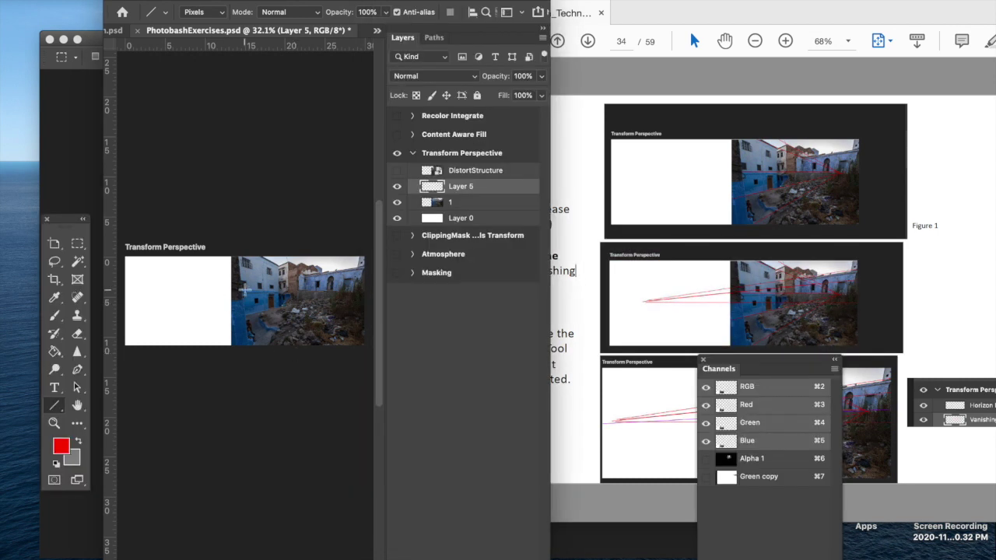
# Draw red perspective lines along the building edges, extending them to the vanishing points in the blank area and in the photo's right part
pyautogui.moveTo(330, 299); pyautogui.dragTo(243, 252)
pyautogui.press('Escape')
pyautogui.moveTo(329, 302); pyautogui.dragTo(218, 316)
pyautogui.moveTo(326, 304); pyautogui.dragTo(351, 297)
pyautogui.moveTo(230, 320); pyautogui.dragTo(331, 289)
pyautogui.moveTo(238, 268); pyautogui.dragTo(327, 293)
pyautogui.moveTo(359, 266); pyautogui.dragTo(143, 298)
pyautogui.moveTo(356, 298); pyautogui.dragTo(126, 298)
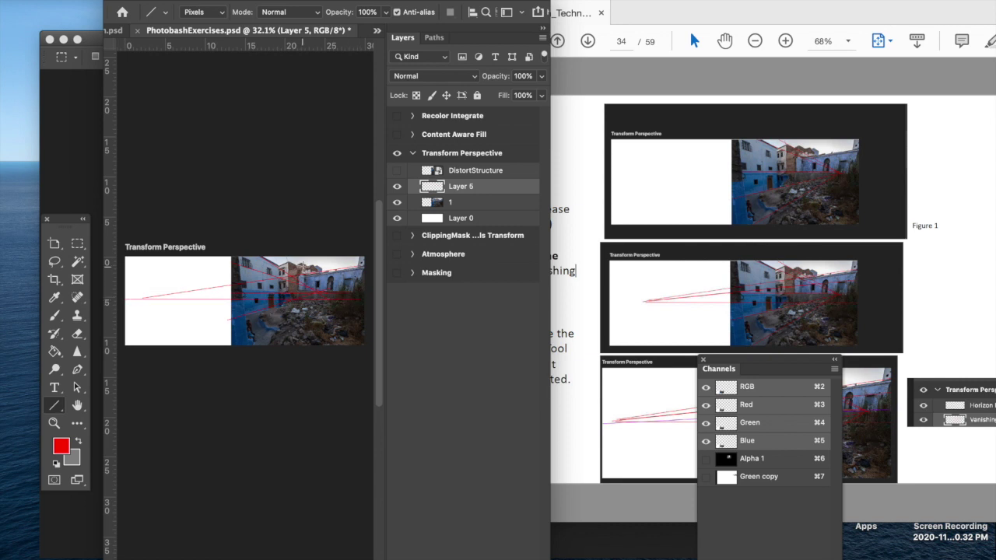
pyautogui.moveTo(292, 260); pyautogui.dragTo(314, 255)
pyautogui.hotkey('ctrl', 'z')
pyautogui.moveTo(323, 294); pyautogui.dragTo(347, 293)
# Mark the two vanishing points with red dots using the Brush at size 70
pyautogui.press('b')
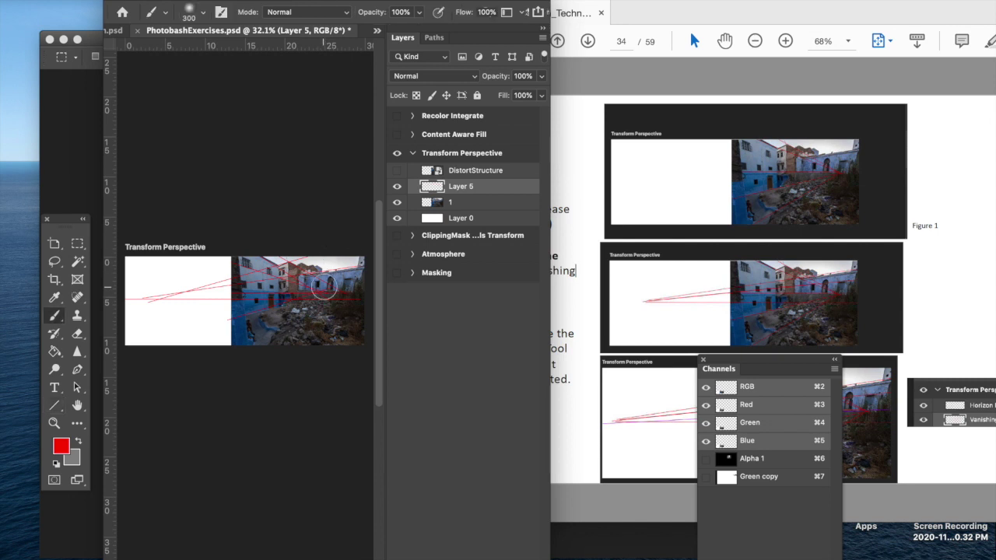
pyautogui.press('[')
pyautogui.press('[')
pyautogui.press('[')
pyautogui.press('[')
# On a new layer above the perspective lines, draw a purple horizon line through both vanishing points with the Line tool
pyautogui.click(572, 321)
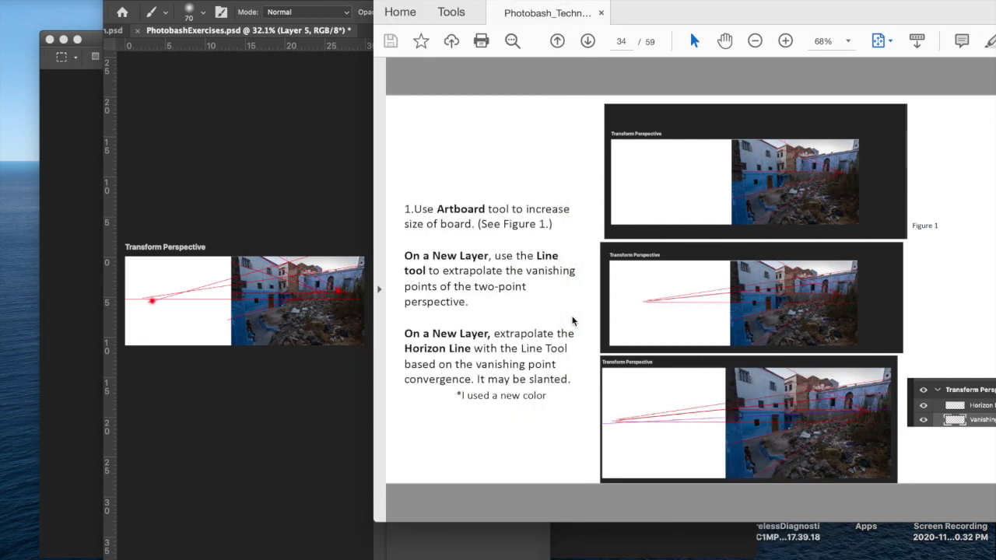
pyautogui.click(326, 381)
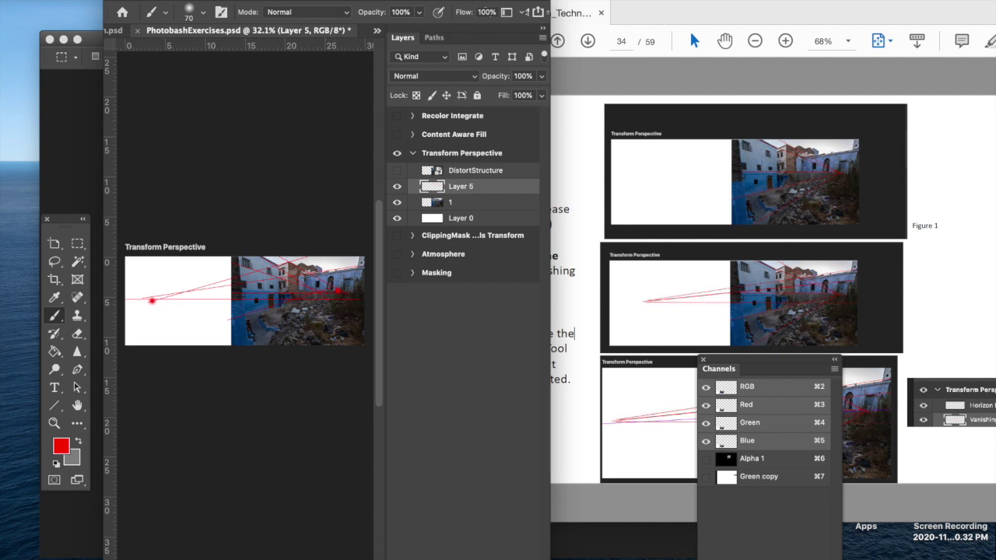
pyautogui.press('alt+shift+super+n')
pyautogui.click(57, 448)
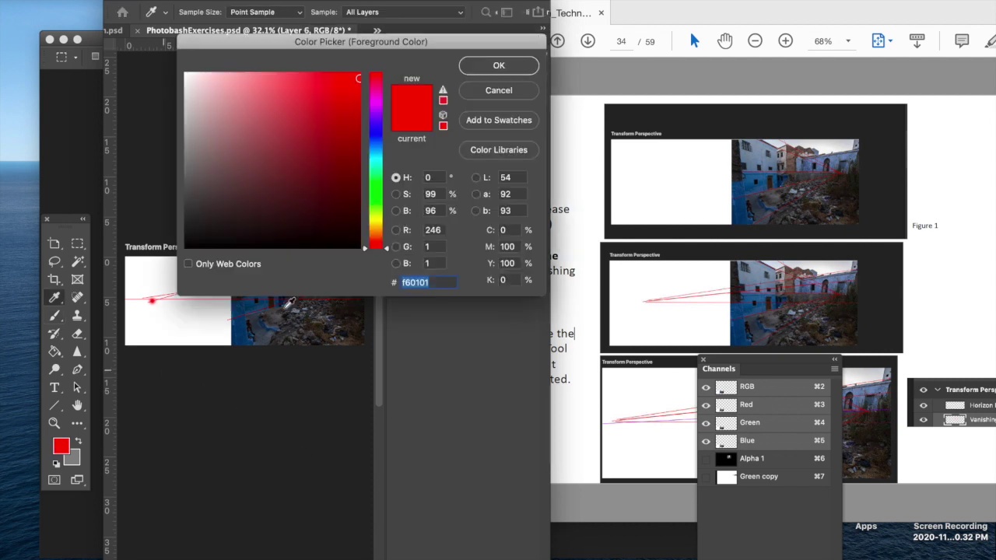
pyautogui.click(375, 115)
pyautogui.click(470, 67)
pyautogui.press('b')
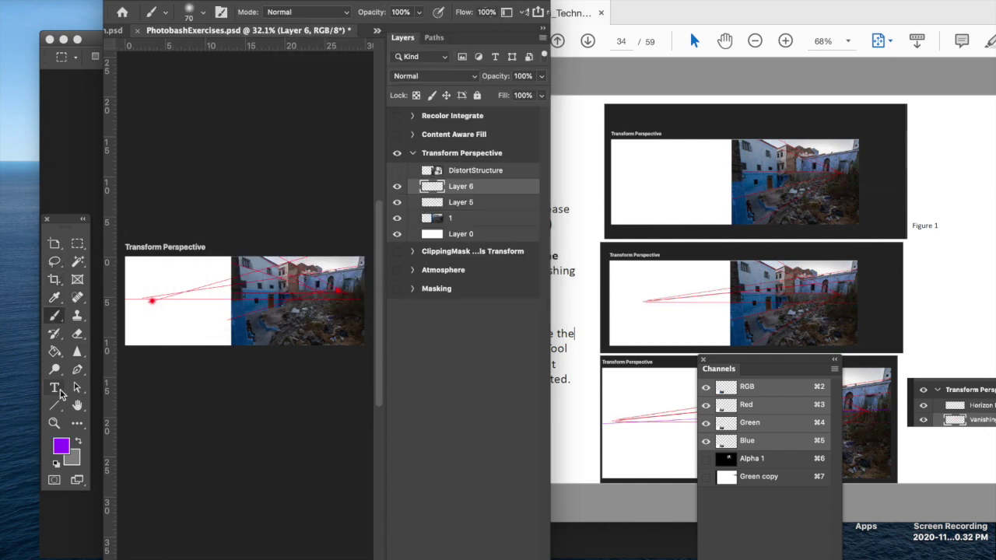
pyautogui.click(57, 405)
pyautogui.moveTo(137, 304); pyautogui.dragTo(378, 289)
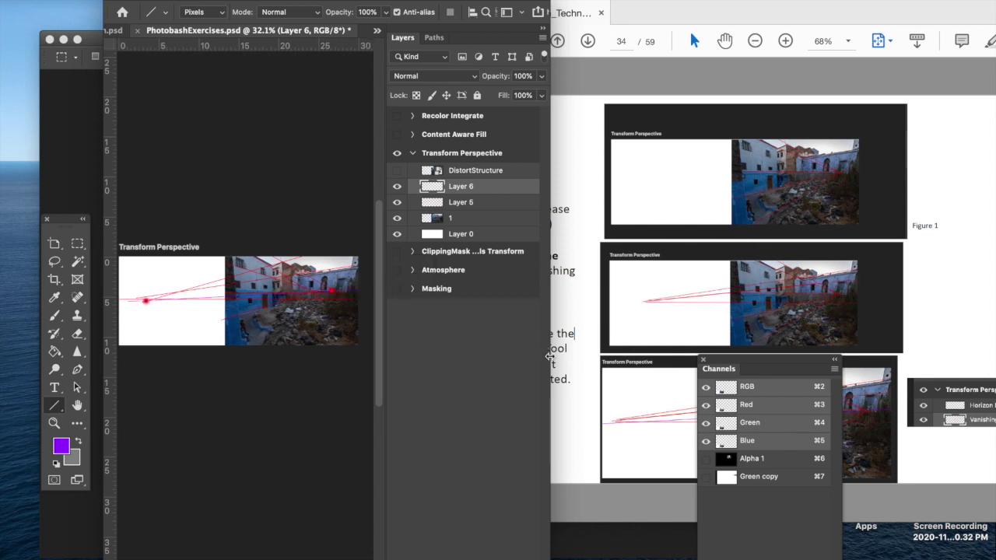
# Turn to page 35 of the PDF instructions and make the DistortStructure layer visible in Photoshop
pyautogui.click(583, 426)
pyautogui.scroll(-3, 582, 428)
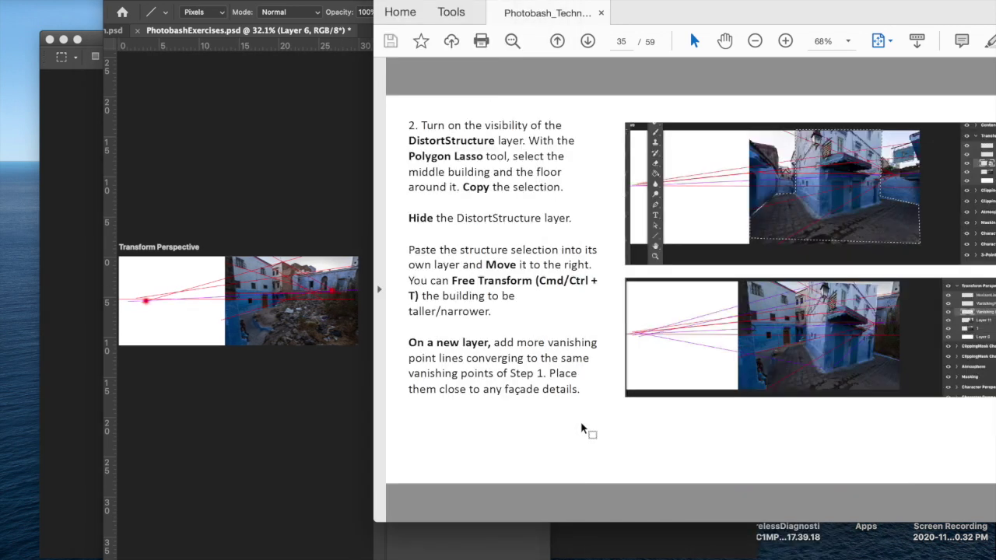
pyautogui.click(336, 410)
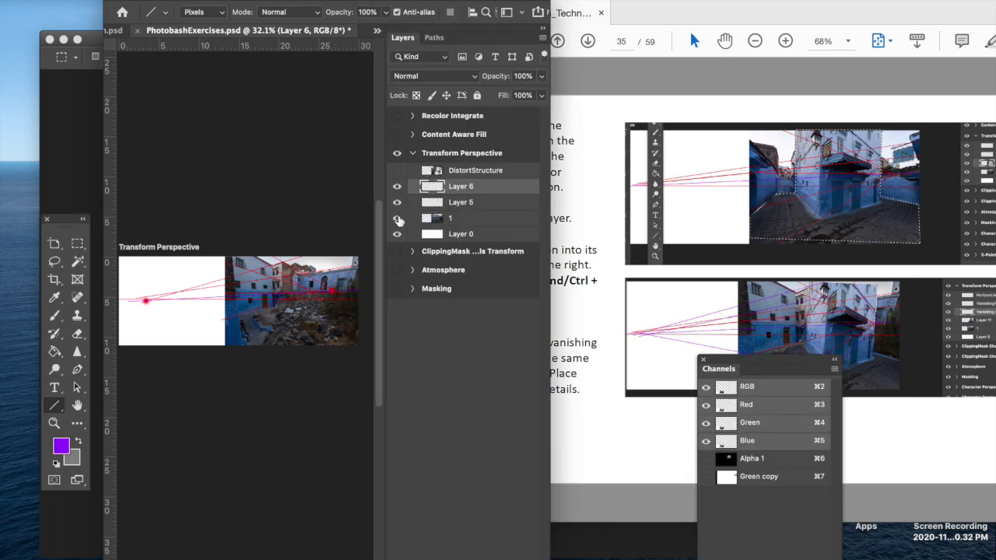
pyautogui.click(397, 172)
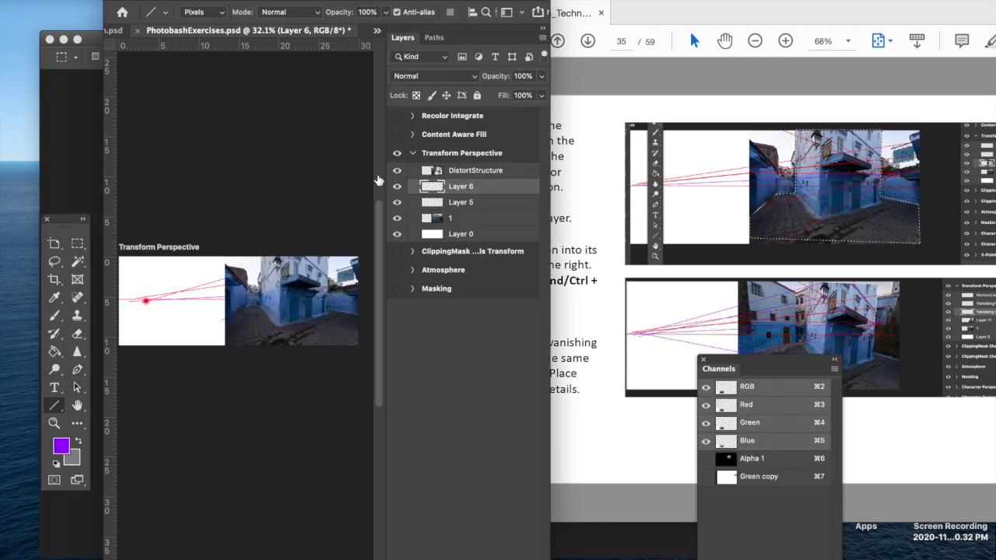
# Select the middle building and the floor around it in the DistortStructure image with the Polygonal Lasso tool
pyautogui.keyDown('alt'); pyautogui.click(56, 262); pyautogui.keyUp('alt')
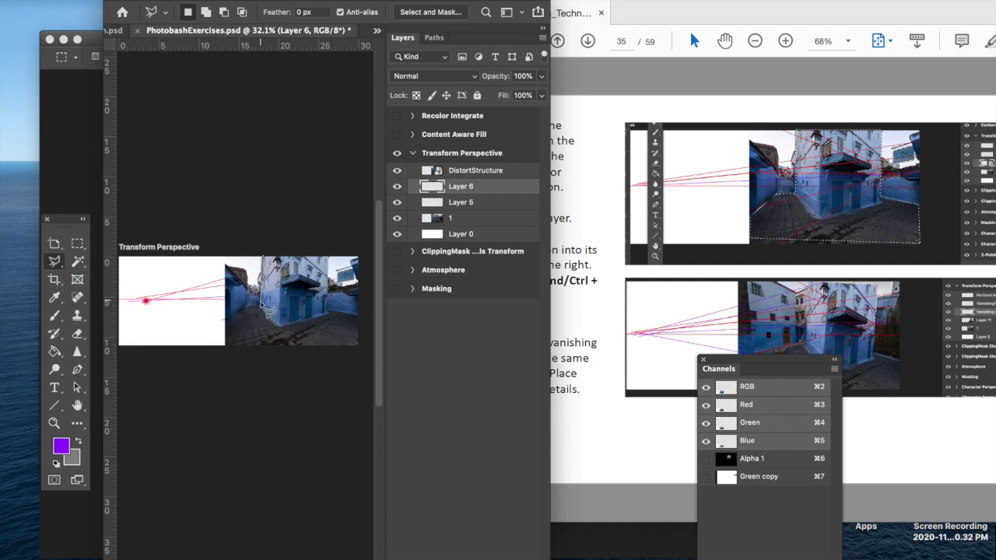
pyautogui.click(244, 304)
pyautogui.click(226, 319)
pyautogui.click(226, 344)
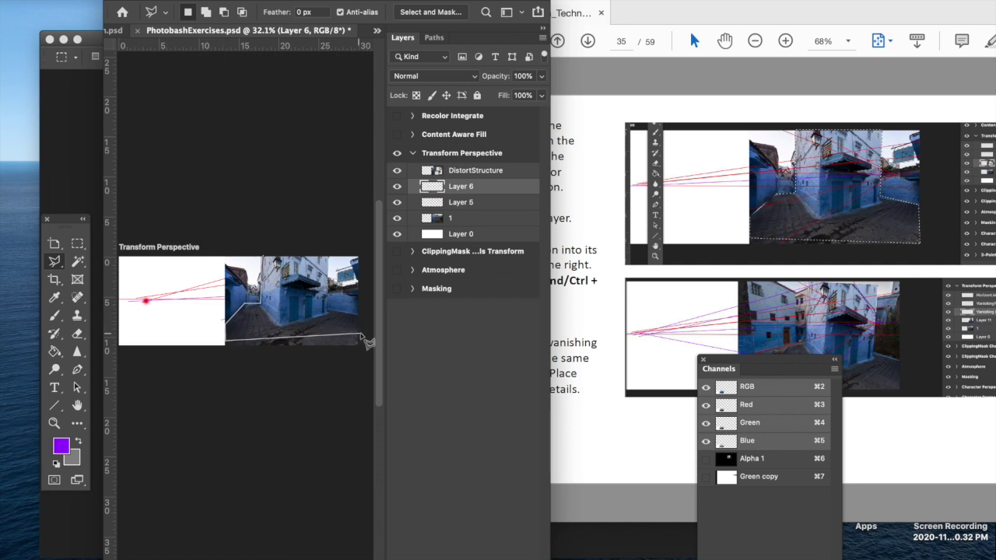
pyautogui.click(361, 342)
pyautogui.click(360, 316)
pyautogui.click(328, 313)
pyautogui.click(328, 257)
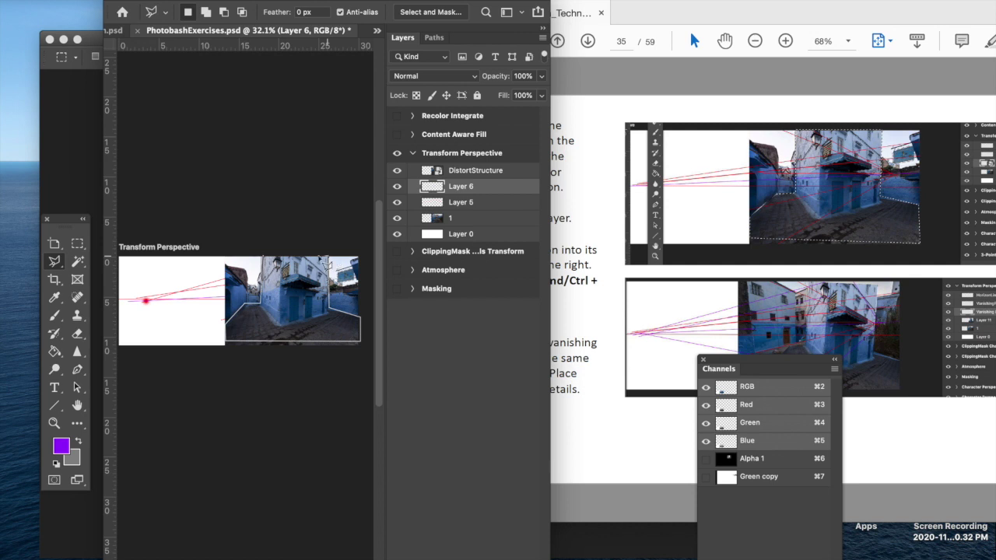
pyautogui.doubleClick(263, 259)
pyautogui.press('shift')
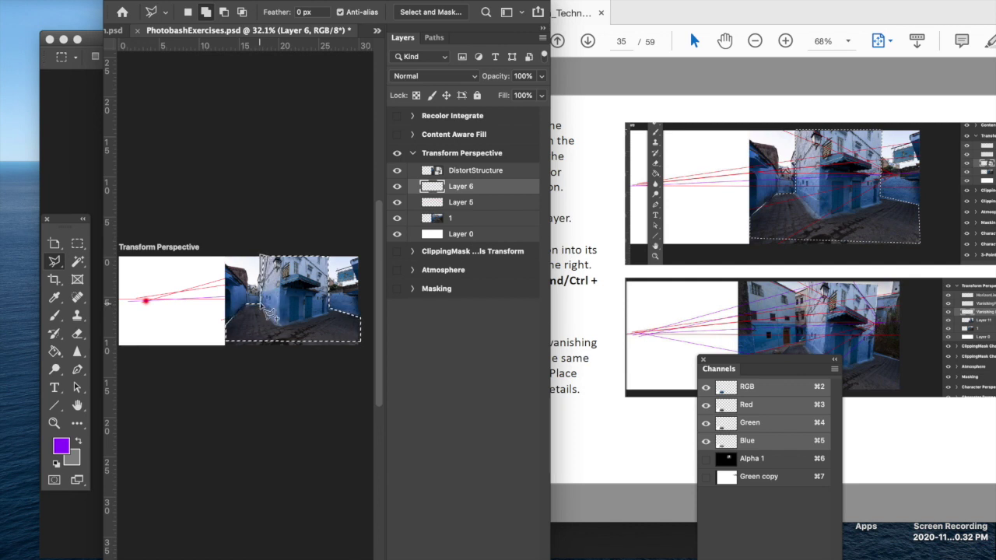
pyautogui.click(274, 299)
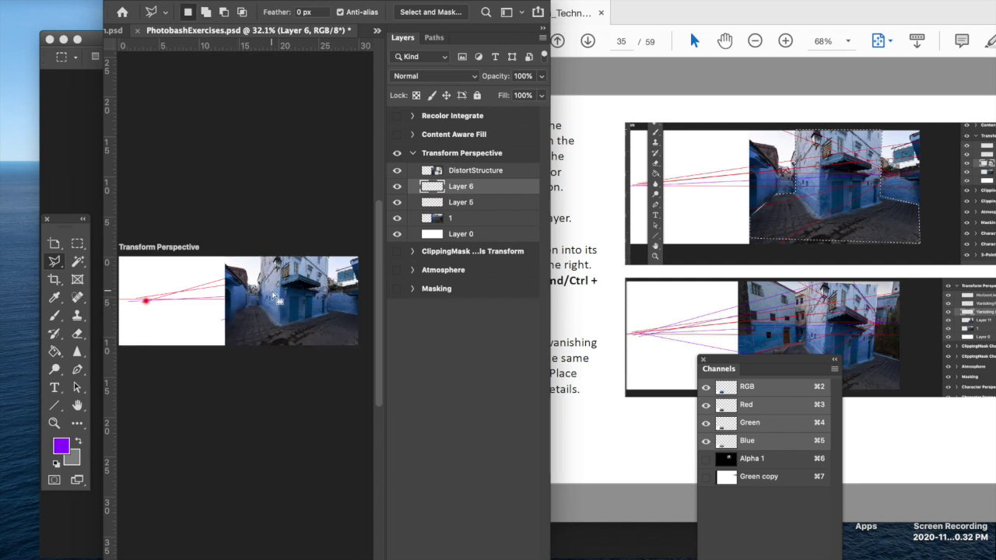
pyautogui.press('super+z')
# Consult the PDF instructions, hide the DistortStructure layer, and try to paste the copied building selection onto its own layer
pyautogui.click(613, 288)
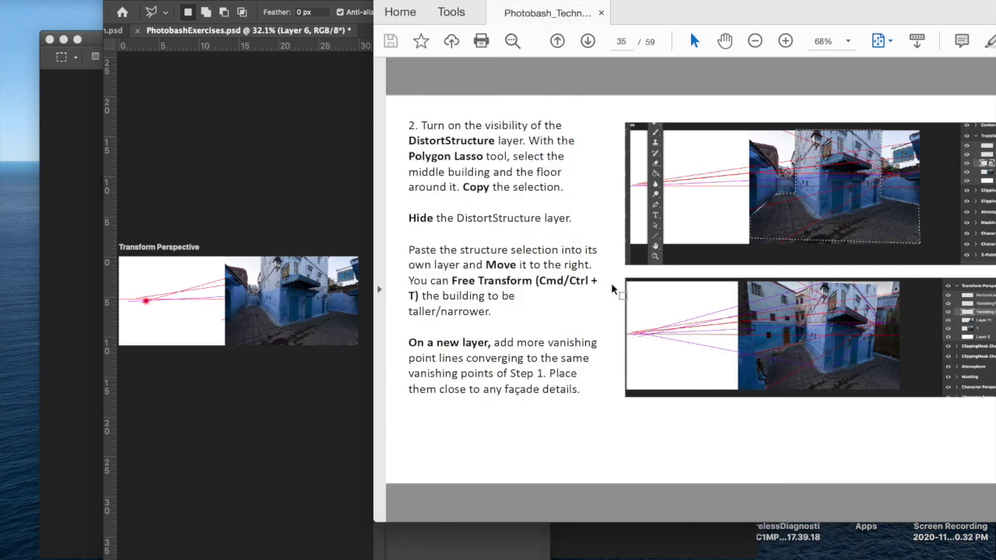
pyautogui.click(301, 352)
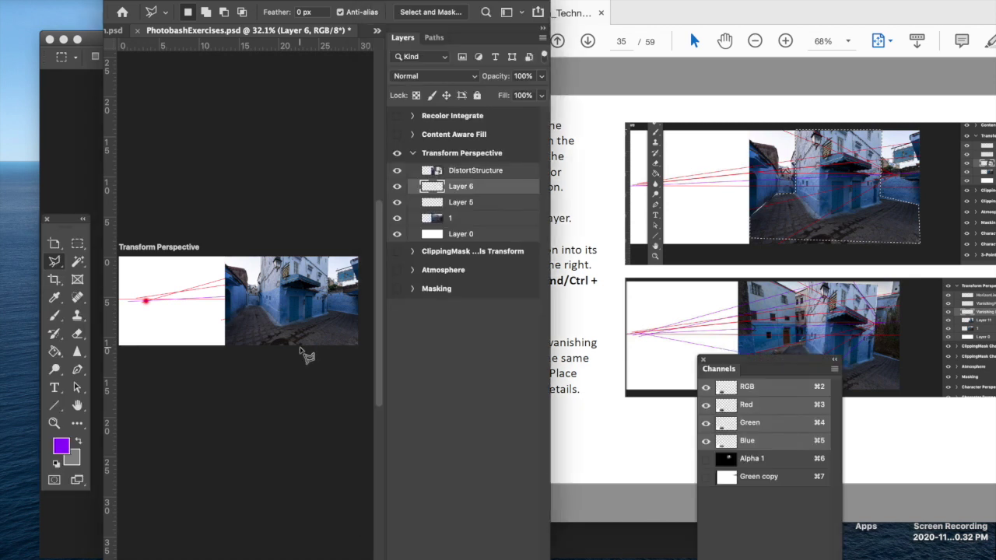
pyautogui.click(397, 186)
pyautogui.click(397, 190)
pyautogui.press('super+v')
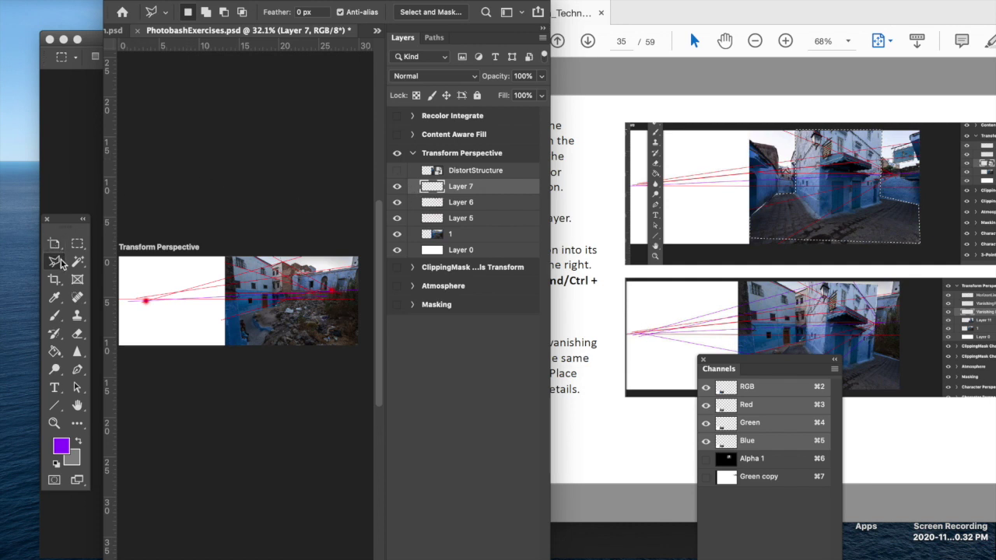
# Check the content of the pasted layer by toggling its visibility and undoing and redoing the paste
pyautogui.click(78, 406)
pyautogui.moveTo(329, 200); pyautogui.dragTo(268, 228)
pyautogui.click(397, 187)
pyautogui.click(397, 189)
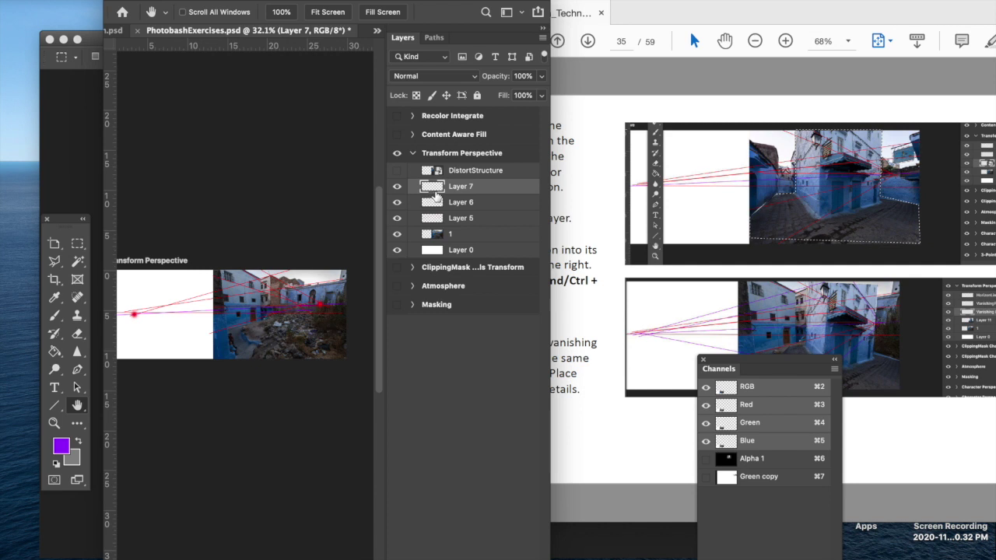
pyautogui.press('super+z')
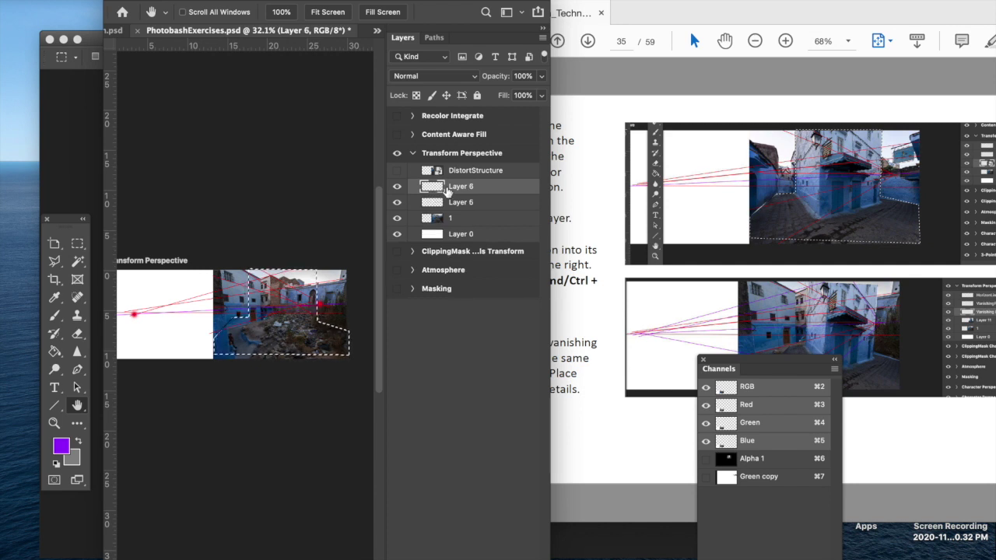
pyautogui.press('super+shift+z')
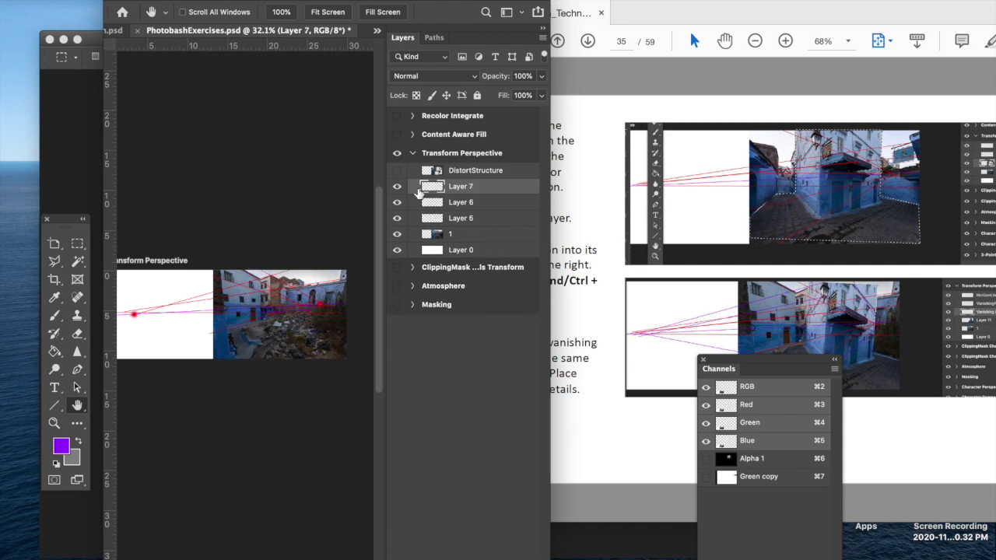
pyautogui.click(397, 188)
pyautogui.click(397, 189)
pyautogui.click(397, 189)
pyautogui.click(396, 188)
# Undo the paste and restore the building selection with the DistortStructure layer visible
pyautogui.press('super+z')
pyautogui.press('super+z')
pyautogui.press('super+z')
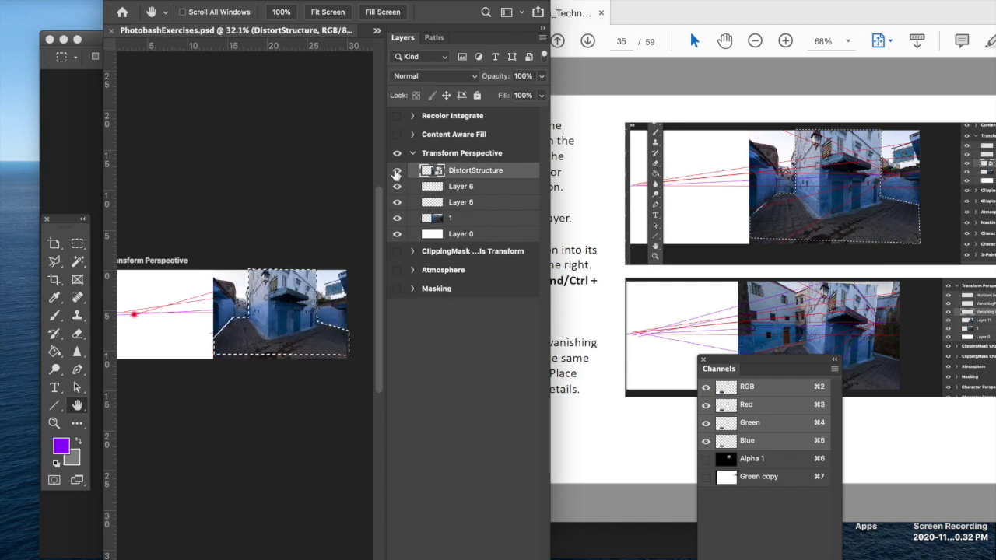
# Redo hiding the DistortStructure layer and pasting the copied building selection onto its own layer
pyautogui.click(456, 188)
pyautogui.press('super+shift+z')
pyautogui.press('super+shift+z')
pyautogui.press('super+shift+z')
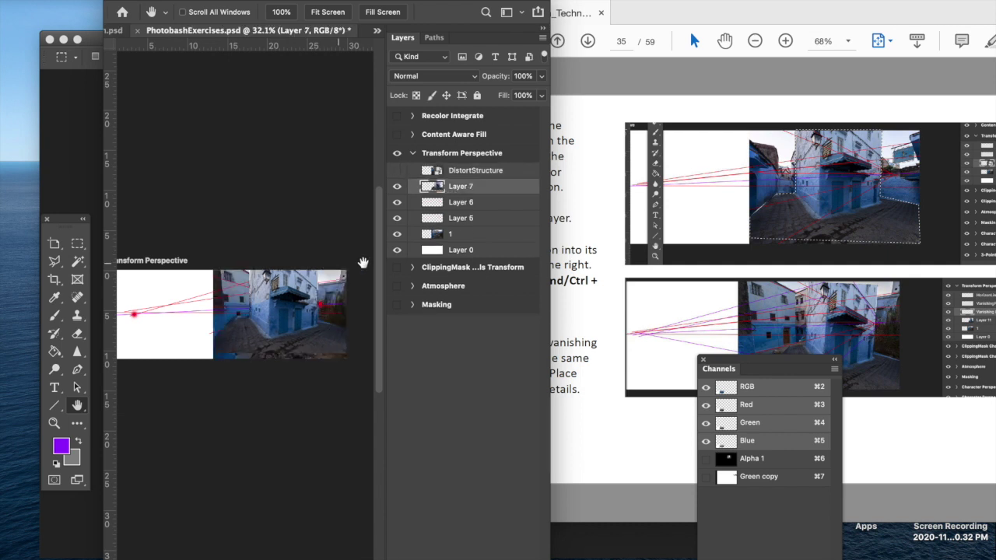
# Check the PDF instructions and move the pasted building on Layer 7 slightly to the right with the Move tool
pyautogui.click(601, 298)
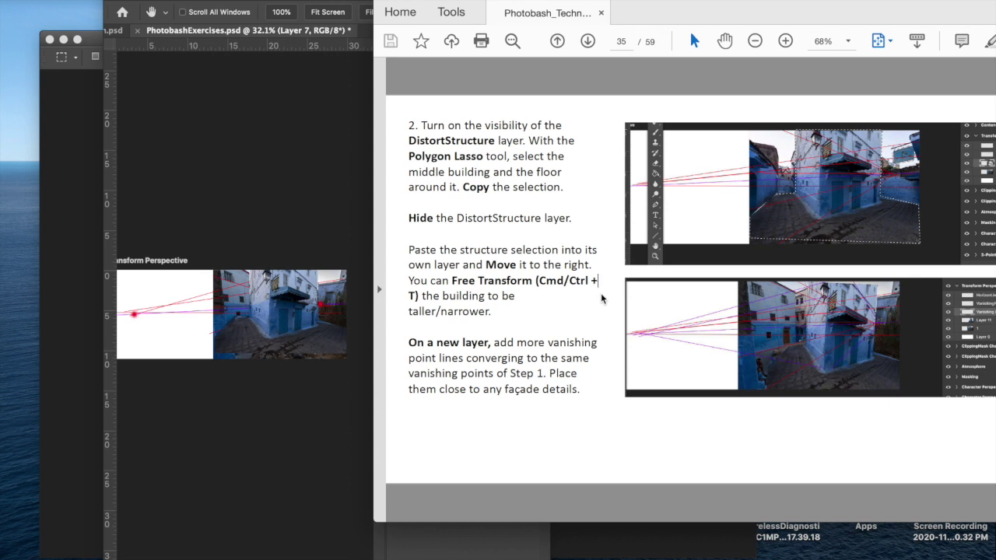
pyautogui.click(342, 363)
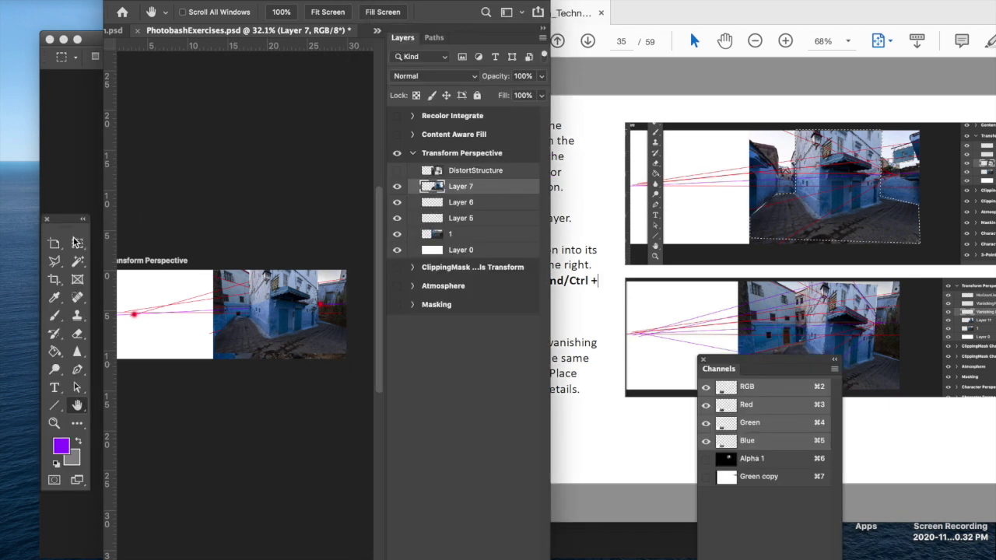
pyautogui.moveTo(54, 244); pyautogui.dragTo(109, 242)
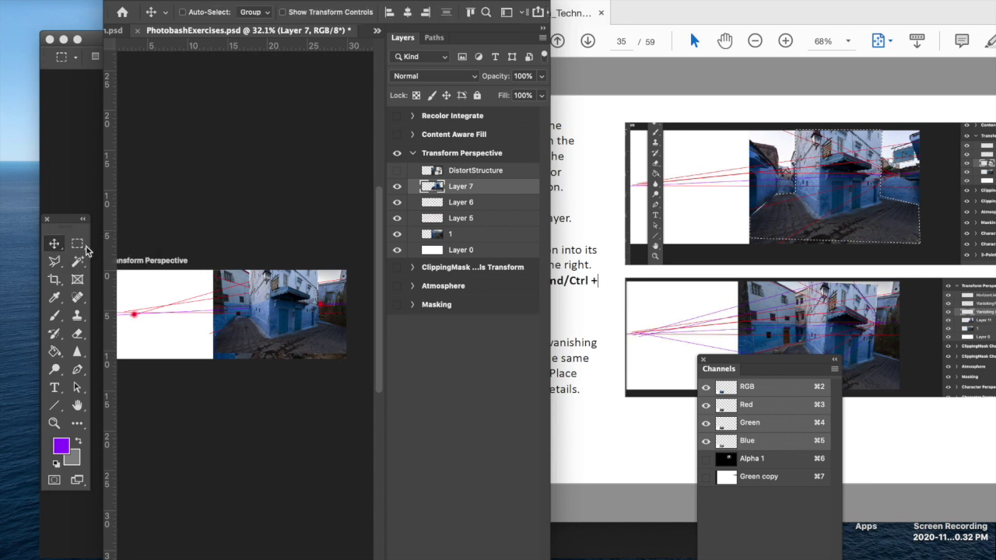
pyautogui.moveTo(269, 306)
pyautogui.mouseDown()
pyautogui.moveTo(274, 281)
pyautogui.moveTo(280, 311)
pyautogui.mouseUp()
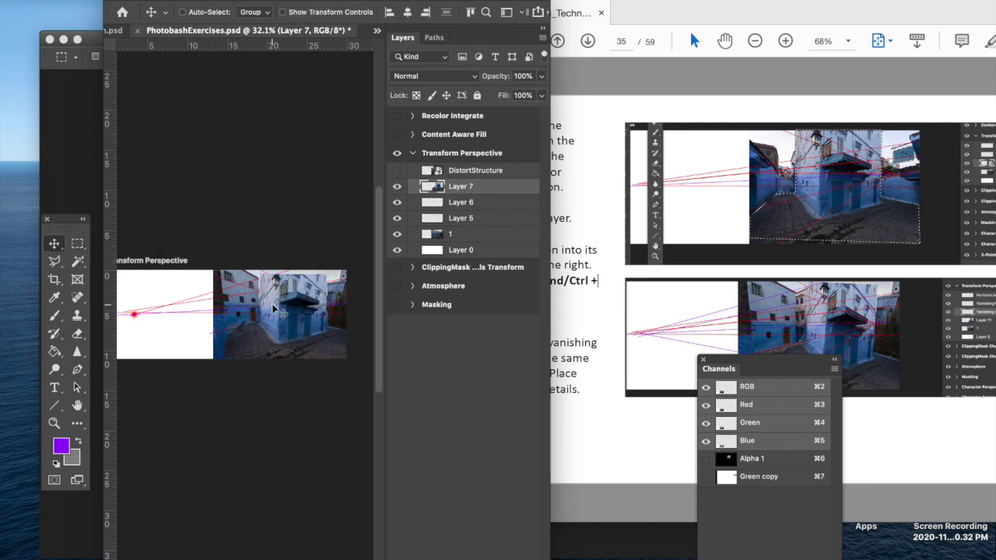
# Free Transform the pasted building to be narrower and taller, about 92% wide and 117% high, and apply it
pyautogui.click(585, 288)
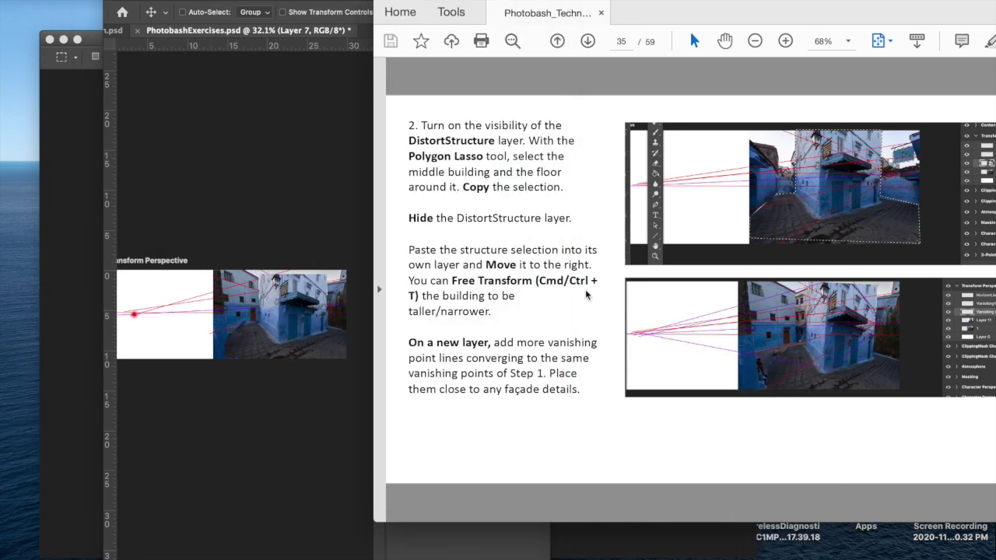
pyautogui.click(315, 370)
pyautogui.press('super+t')
pyautogui.moveTo(221, 317); pyautogui.dragTo(234, 317)
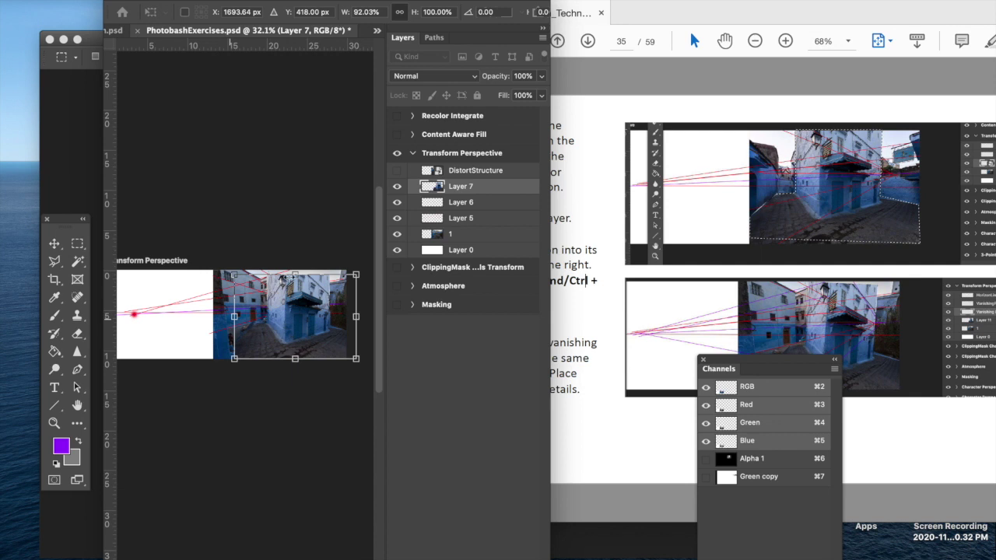
pyautogui.moveTo(295, 275); pyautogui.dragTo(295, 267)
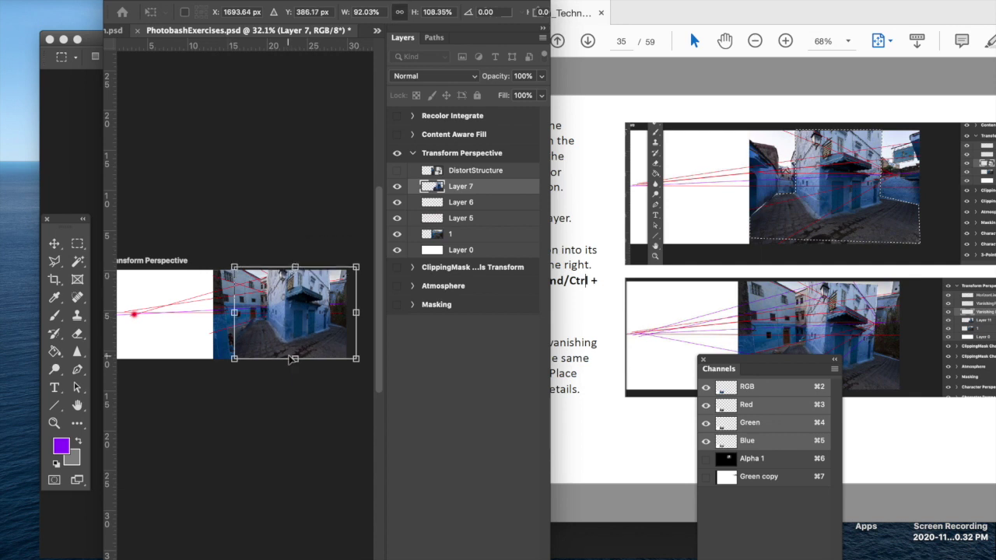
pyautogui.moveTo(294, 357)
pyautogui.mouseDown()
pyautogui.moveTo(293, 374)
pyautogui.moveTo(295, 365)
pyautogui.mouseUp()
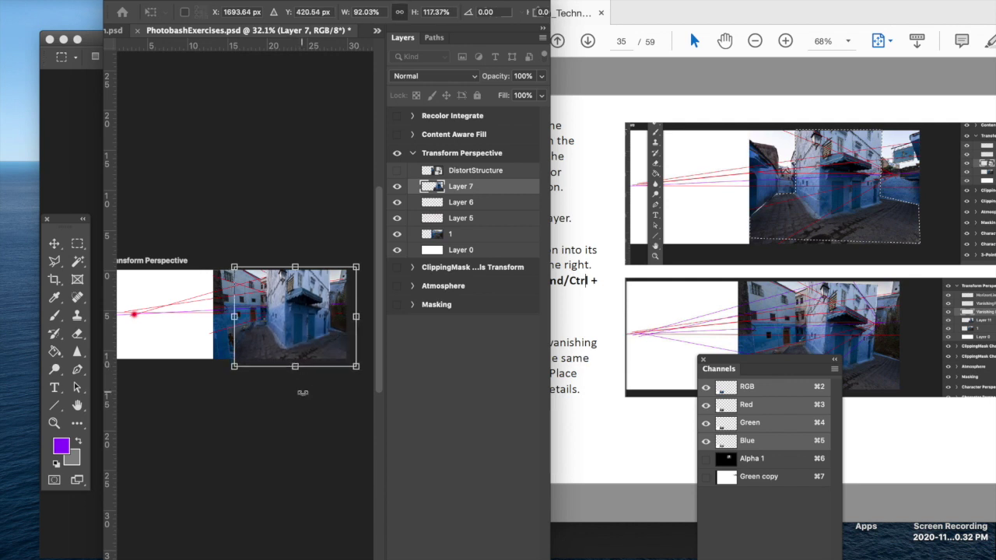
pyautogui.press('Return')
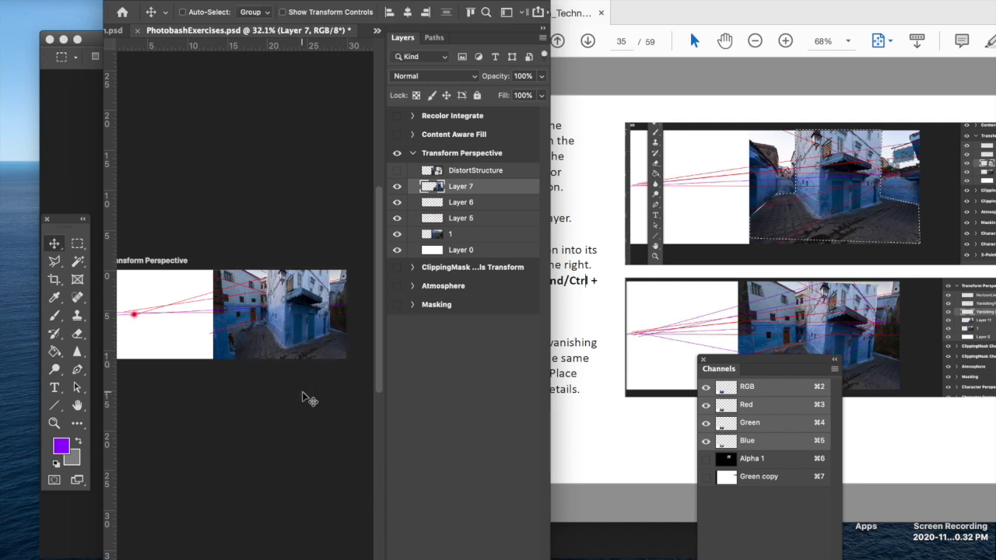
# Following the PDF, add a new layer and draw four purple lines from the left vanishing point across the pasted building's façade details
pyautogui.click(563, 376)
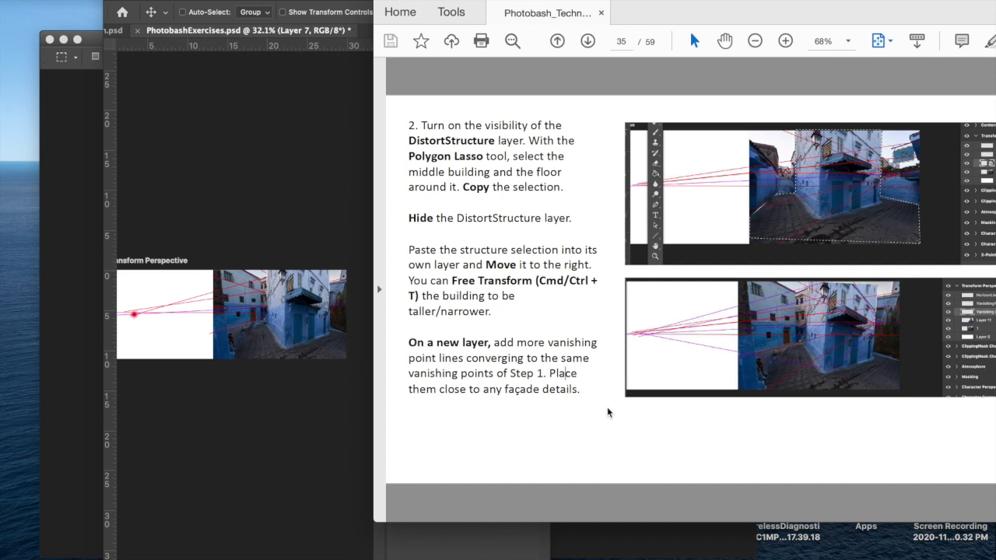
pyautogui.scroll(-2, 607, 408)
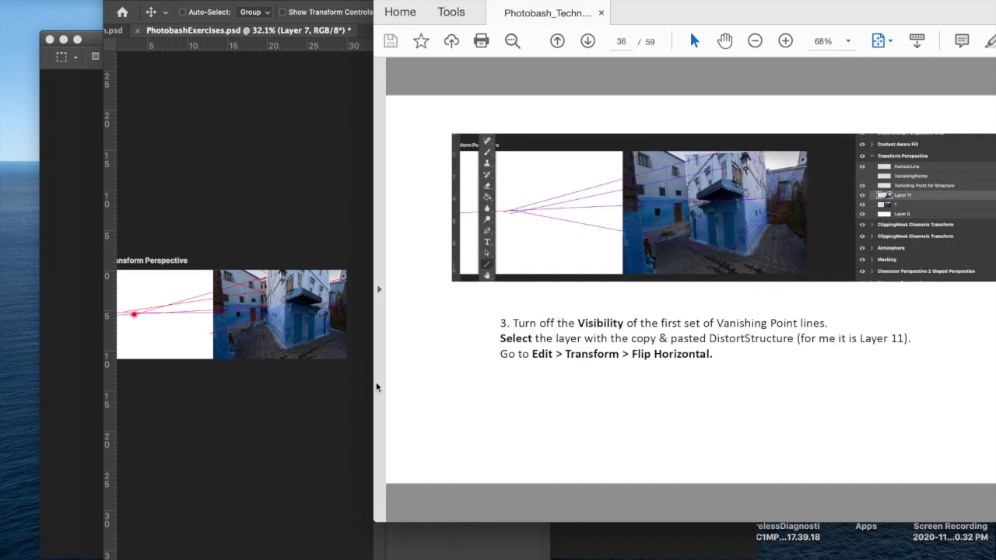
pyautogui.click(326, 386)
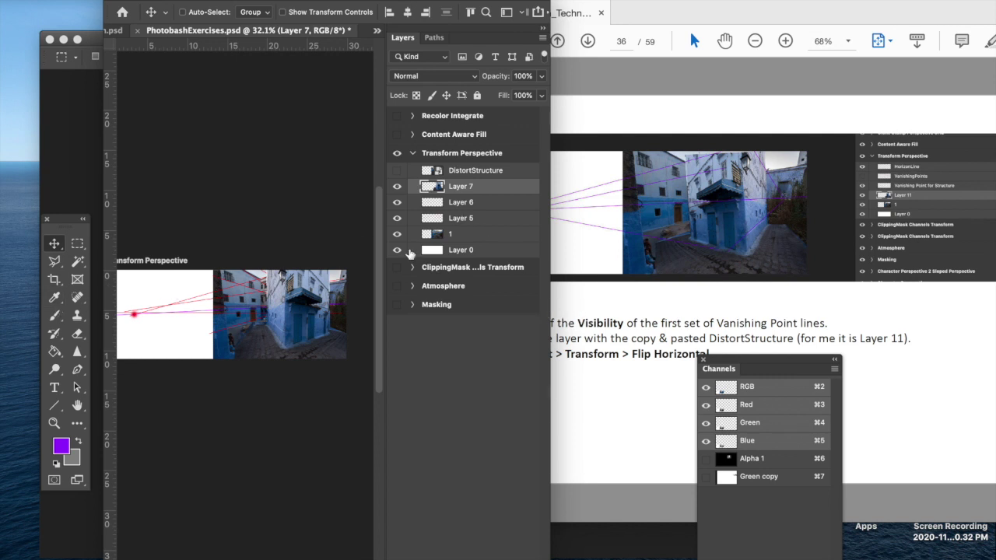
pyautogui.press('super+alt+shift+n')
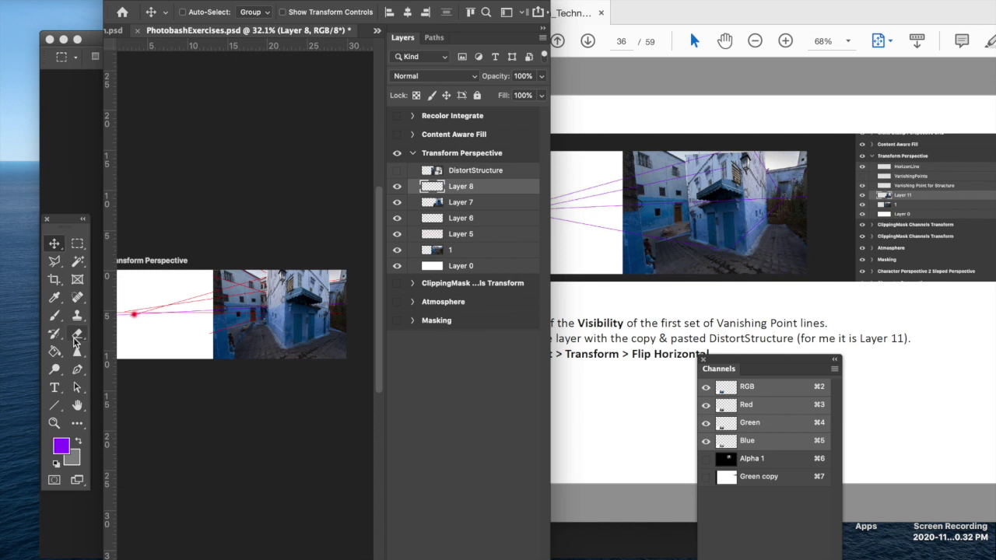
pyautogui.click(54, 405)
pyautogui.moveTo(134, 313); pyautogui.dragTo(305, 272)
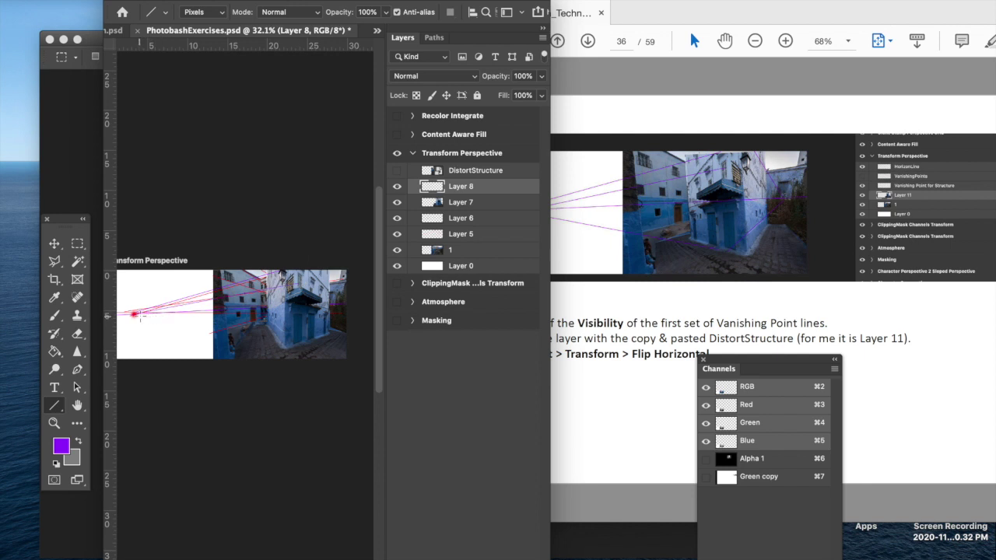
pyautogui.moveTo(135, 314); pyautogui.dragTo(342, 292)
pyautogui.moveTo(134, 315); pyautogui.dragTo(291, 326)
pyautogui.moveTo(136, 315); pyautogui.dragTo(309, 345)
# Hide the first set of red vanishing lines on Layer 5 and flip the pasted building on Layer 7 horizontally
pyautogui.click(398, 235)
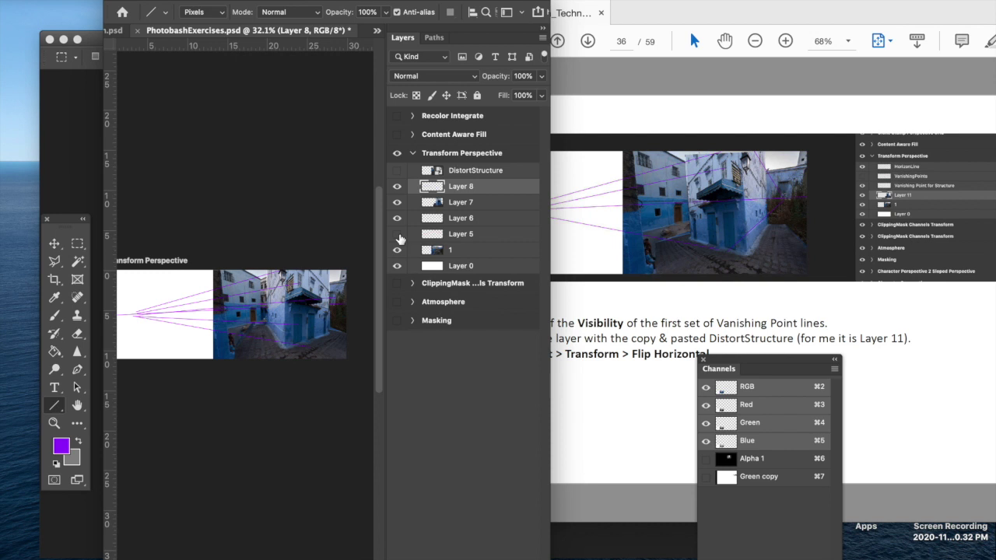
pyautogui.click(631, 358)
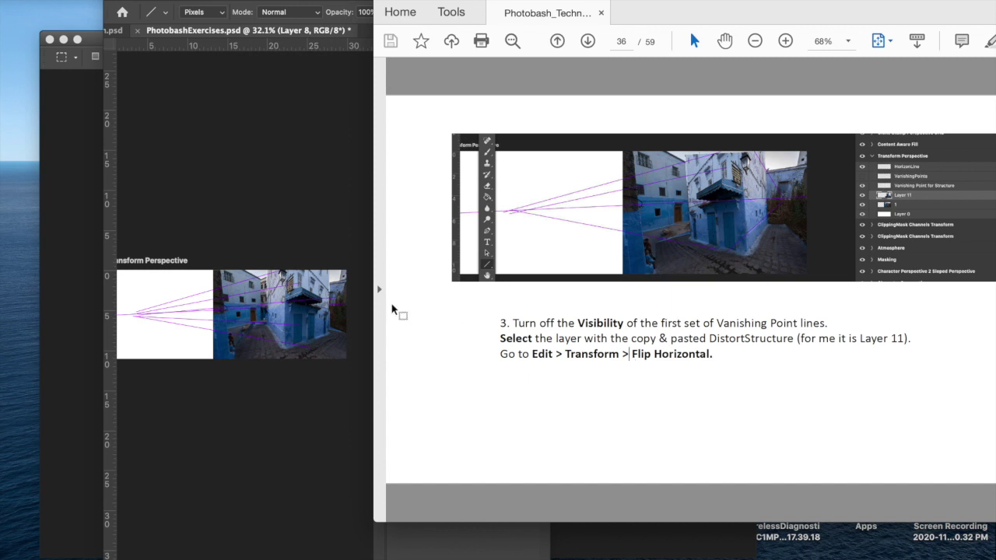
pyautogui.click(369, 269)
pyautogui.click(443, 204)
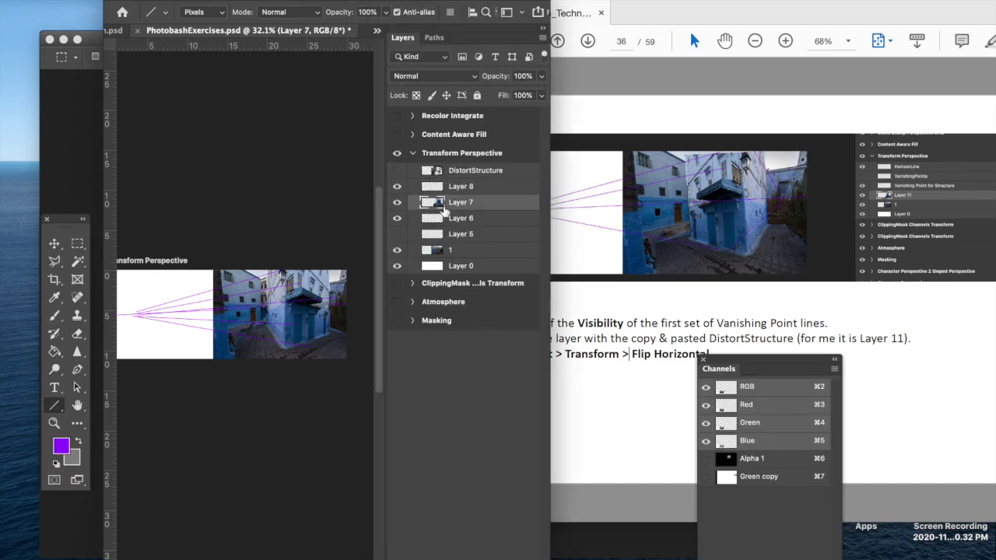
pyautogui.click(144, 0)
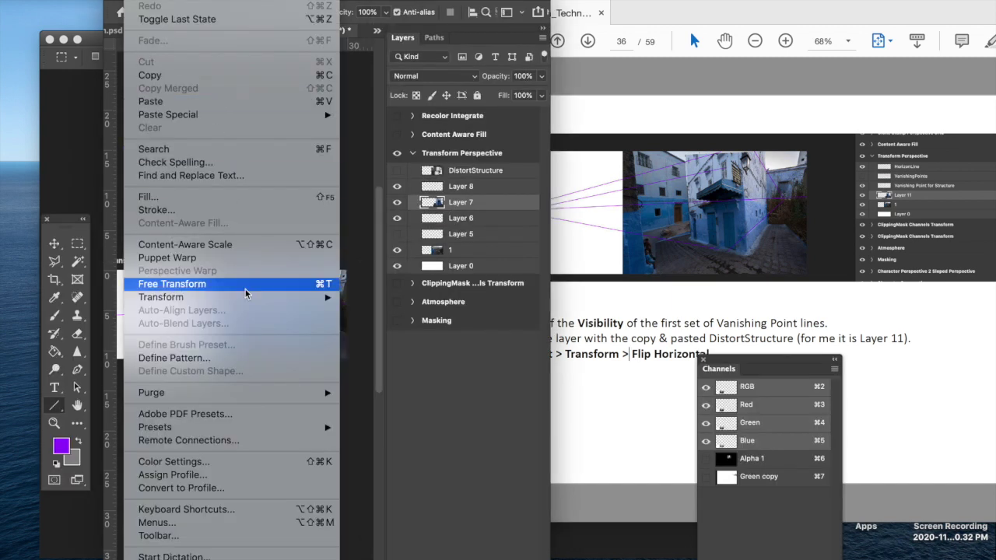
pyautogui.moveTo(250, 300)
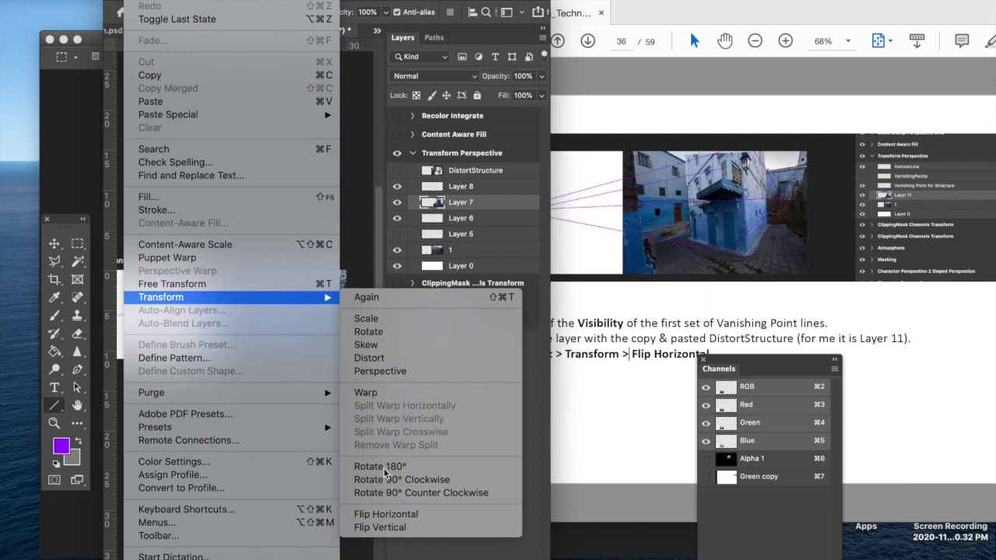
pyautogui.click(386, 514)
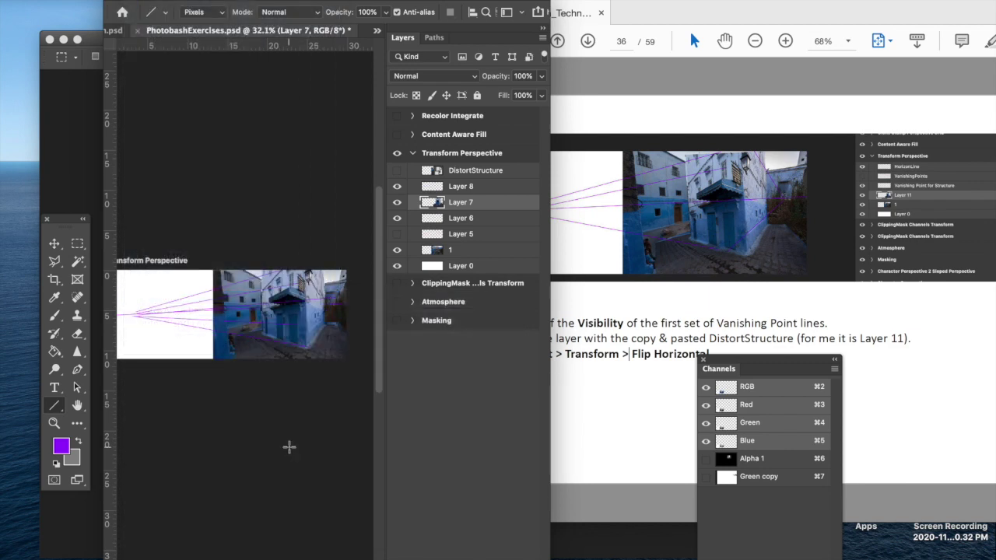
# Read the PDF's step 4 and select only the building's front-facing plane on Layer 7 with the Polygonal Lasso tool
pyautogui.click(630, 420)
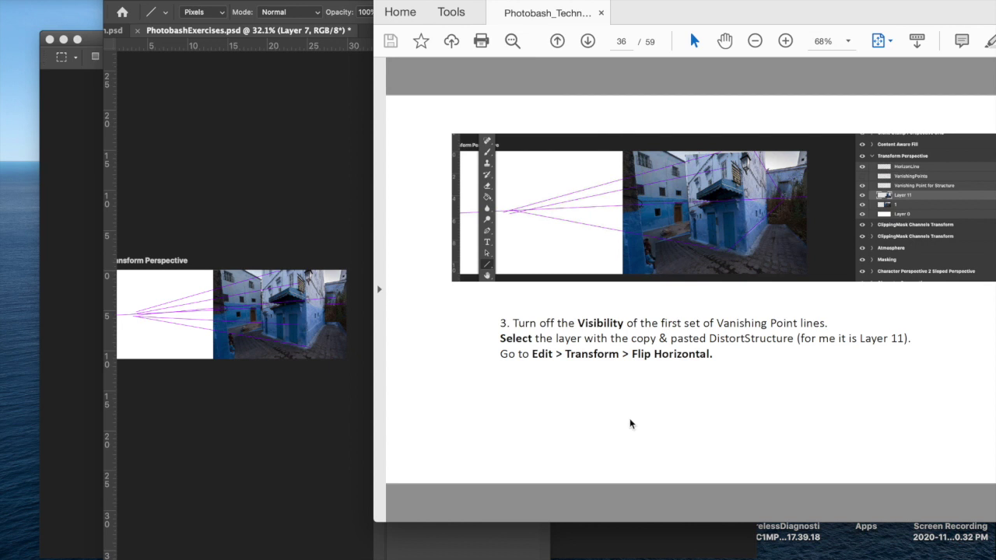
pyautogui.scroll(-2, 629, 420)
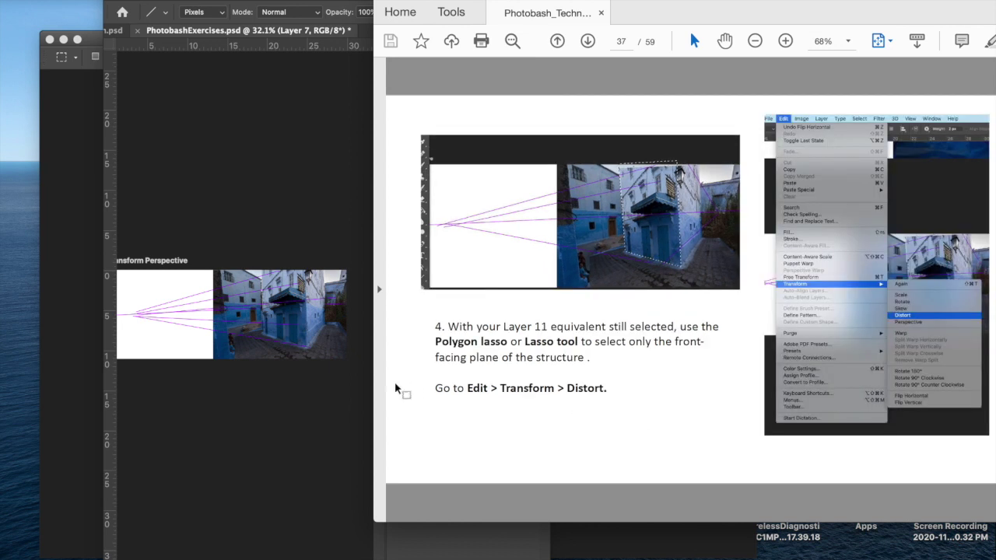
pyautogui.click(339, 386)
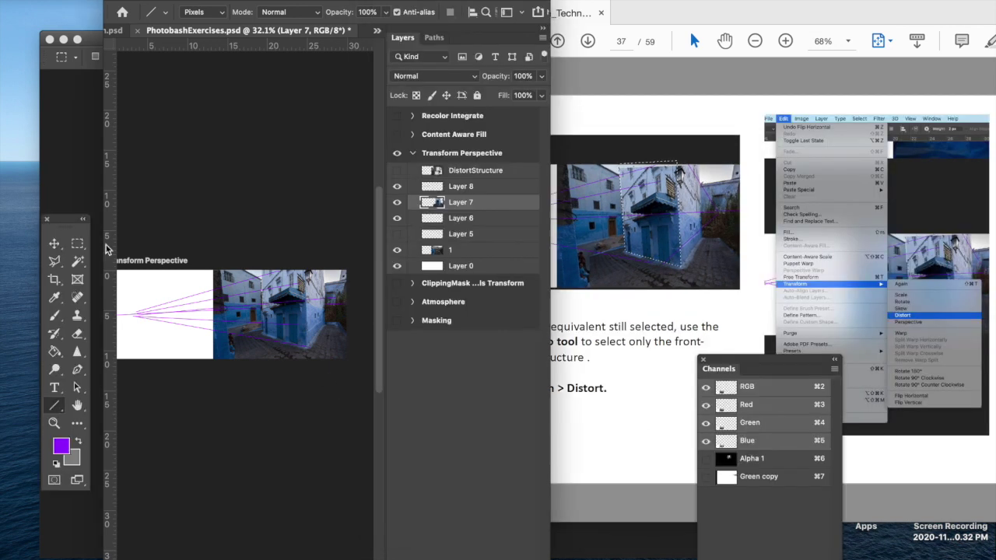
pyautogui.click(56, 262)
pyautogui.click(261, 269)
pyautogui.click(264, 333)
pyautogui.click(302, 347)
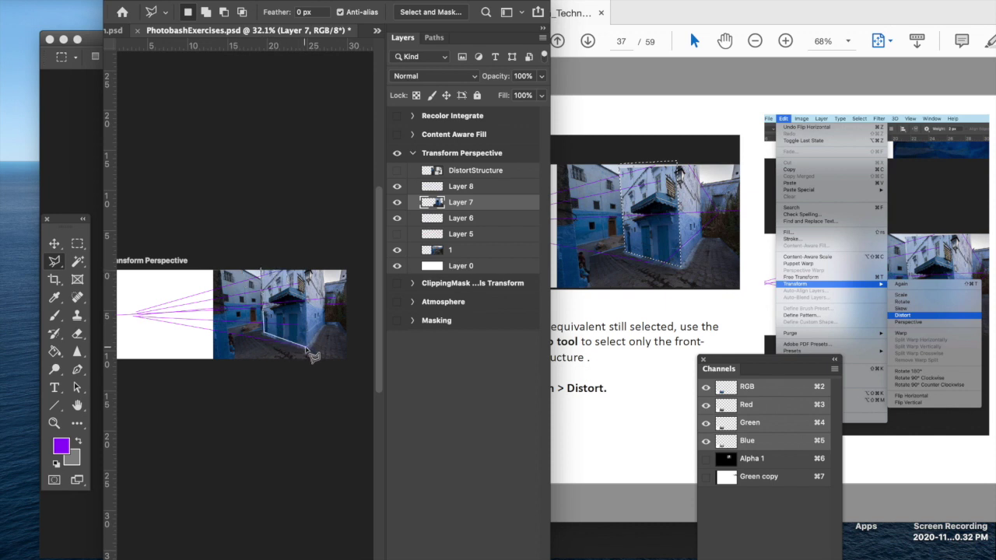
pyautogui.click(306, 274)
pyautogui.click(262, 269)
# Start a Distort transform on the selected front-facing plane of Layer 7 and read the PDF's distort instructions on page 38
pyautogui.click(596, 402)
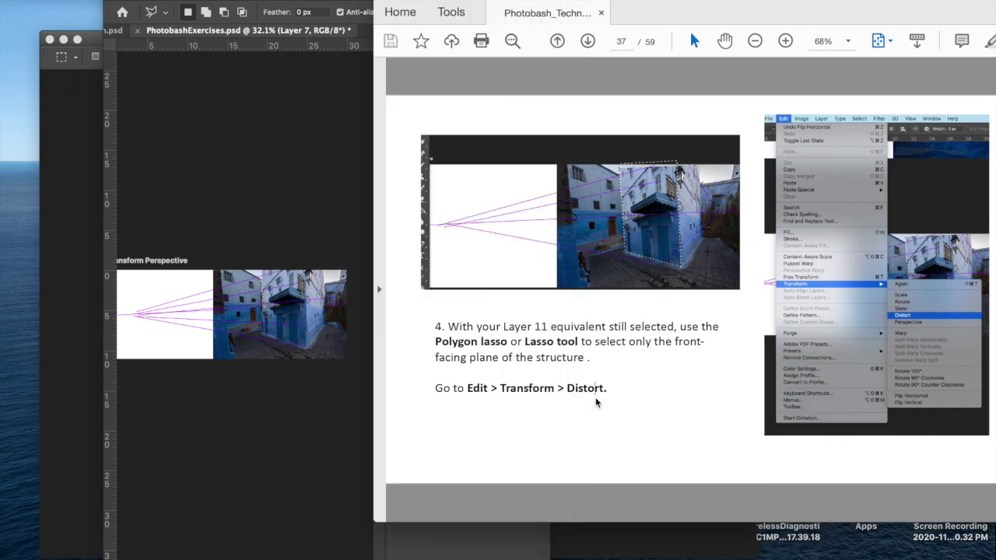
pyautogui.click(352, 422)
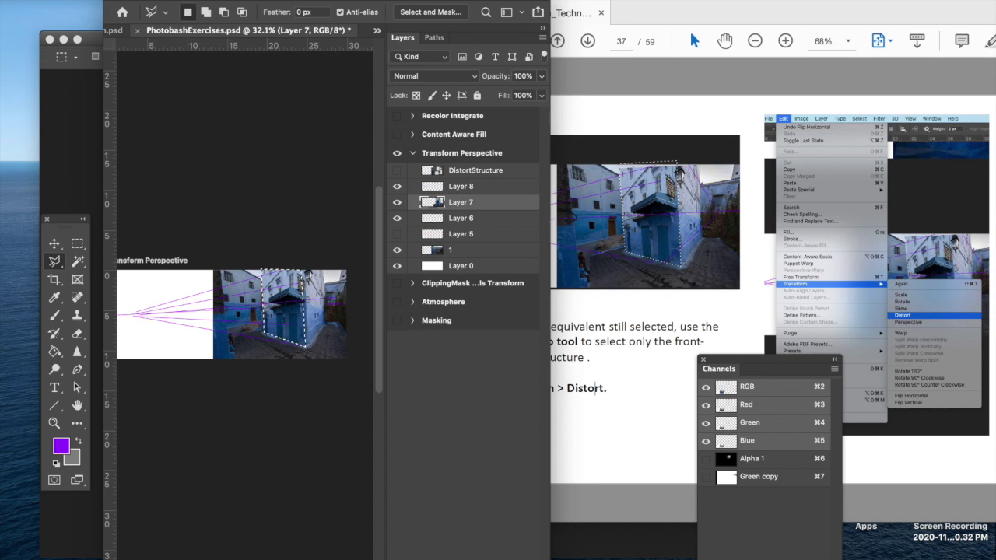
pyautogui.click(211, 2)
pyautogui.moveTo(134, 1)
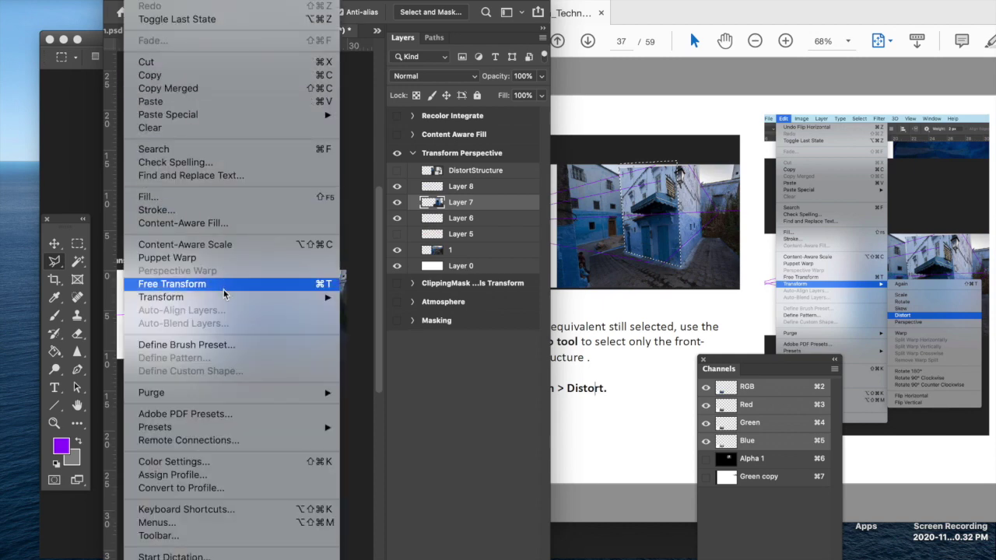
pyautogui.moveTo(253, 295)
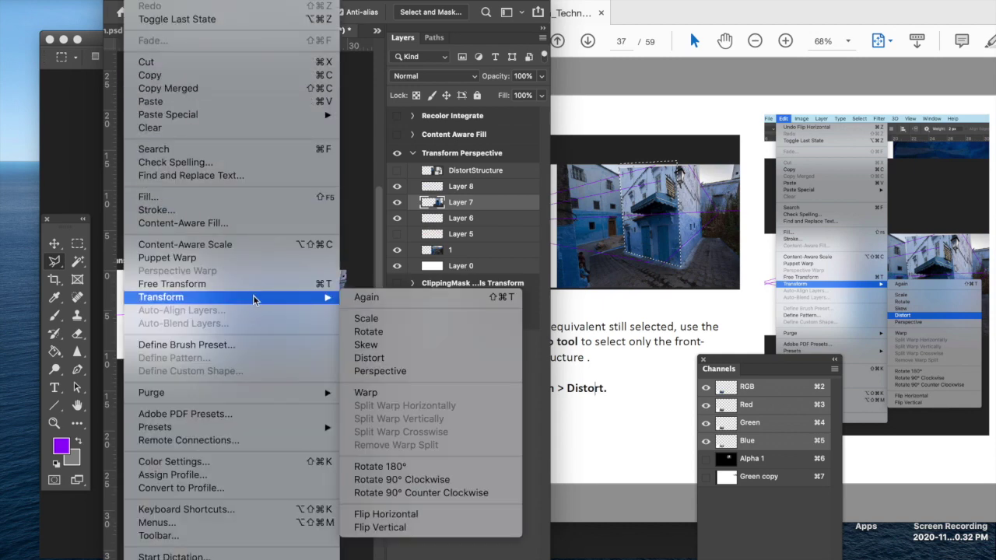
pyautogui.click(375, 363)
pyautogui.click(649, 383)
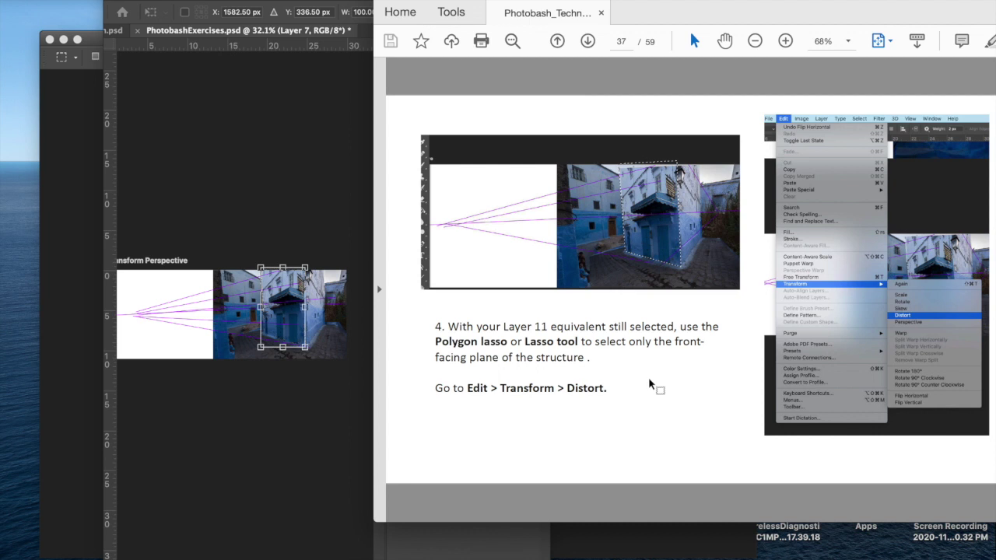
pyautogui.scroll(-2, 650, 383)
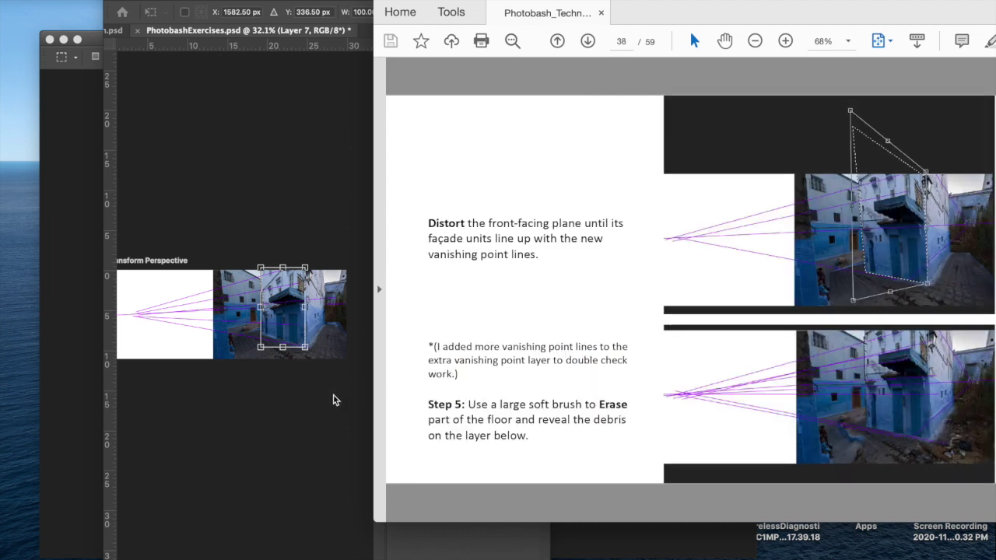
pyautogui.click(333, 400)
# Distort the front-facing plane's corners until its façade details follow the purple vanishing lines, apply the transform, and deselect
pyautogui.moveTo(260, 268); pyautogui.dragTo(253, 241)
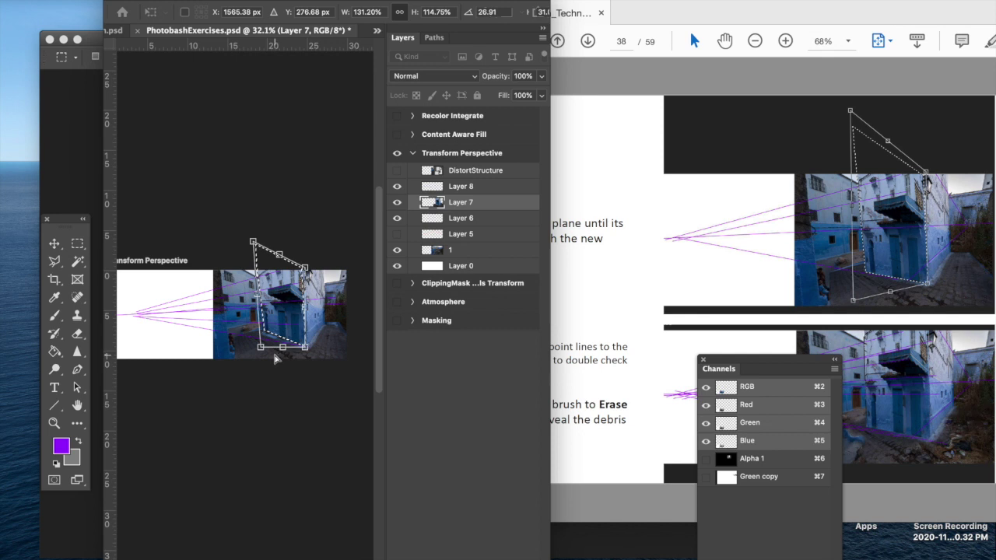
pyautogui.moveTo(263, 352); pyautogui.dragTo(260, 364)
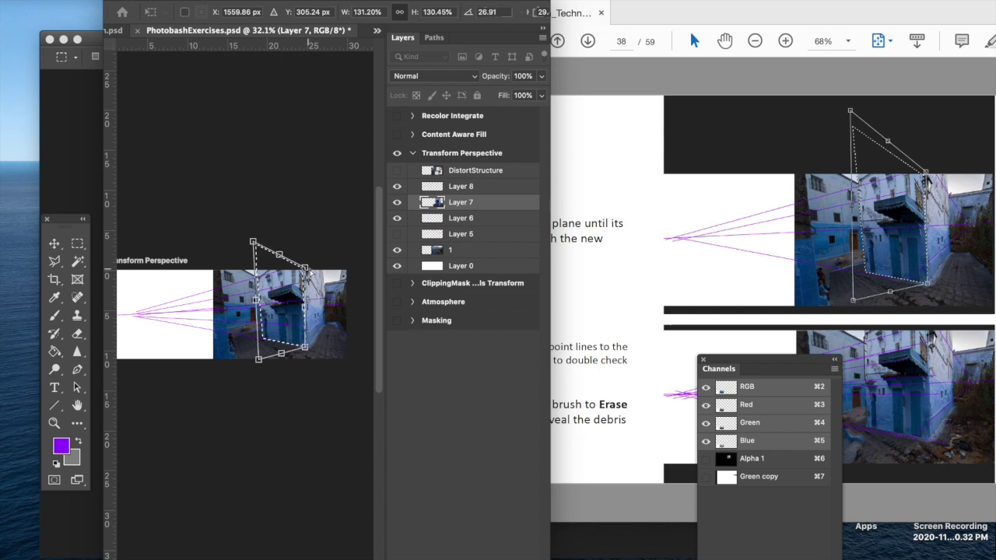
pyautogui.moveTo(253, 243); pyautogui.dragTo(252, 236)
pyautogui.moveTo(307, 272); pyautogui.dragTo(304, 271)
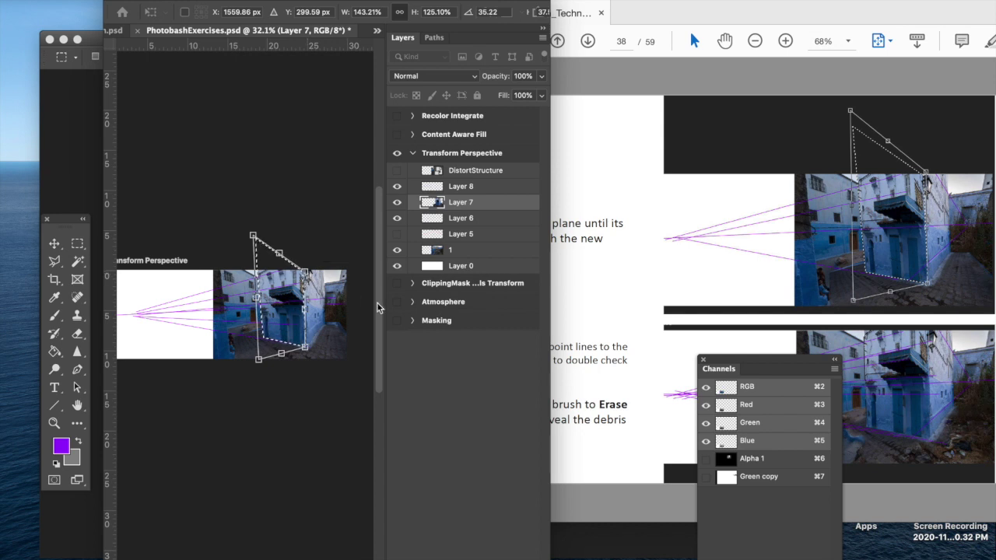
pyautogui.moveTo(259, 359); pyautogui.dragTo(254, 364)
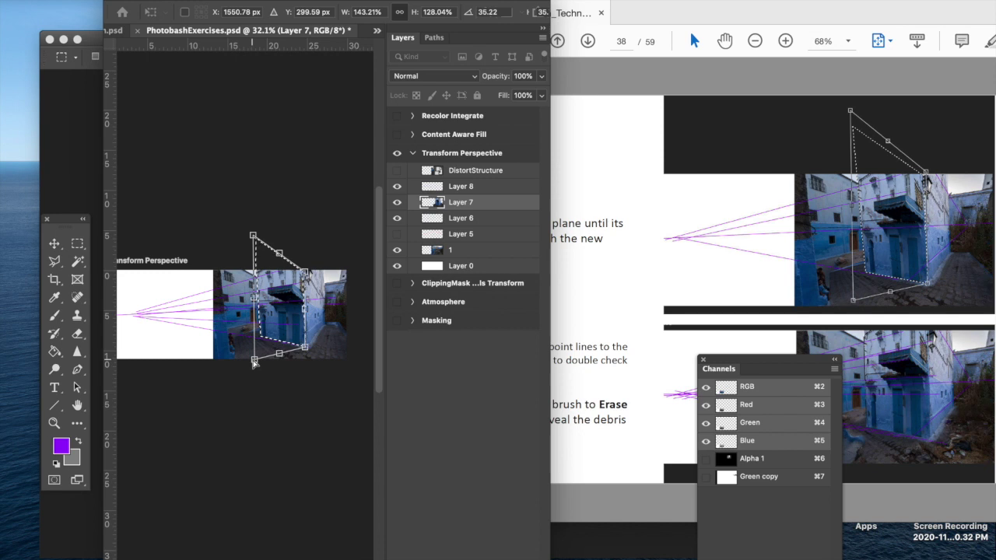
pyautogui.press('Return')
pyautogui.press('l')
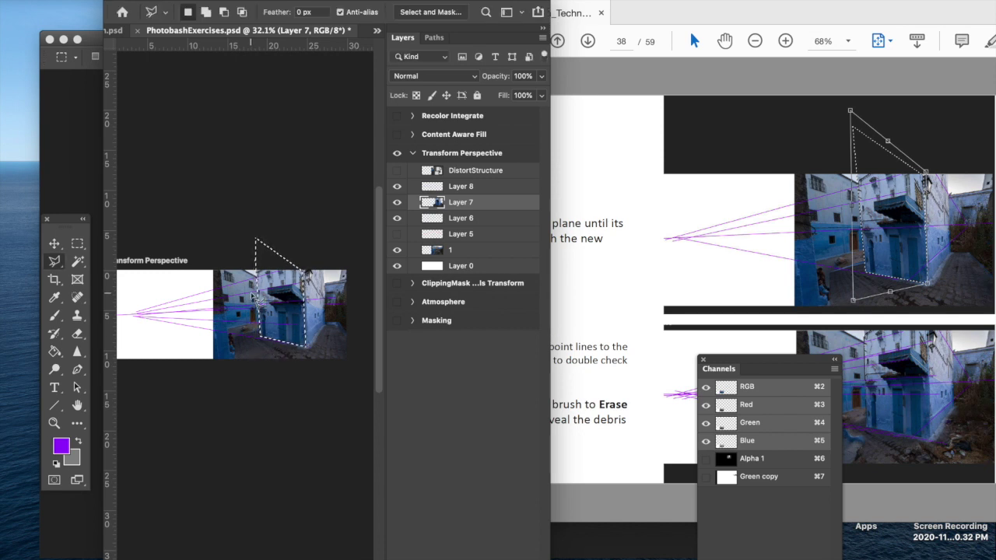
pyautogui.rightClick(261, 291)
pyautogui.click(280, 301)
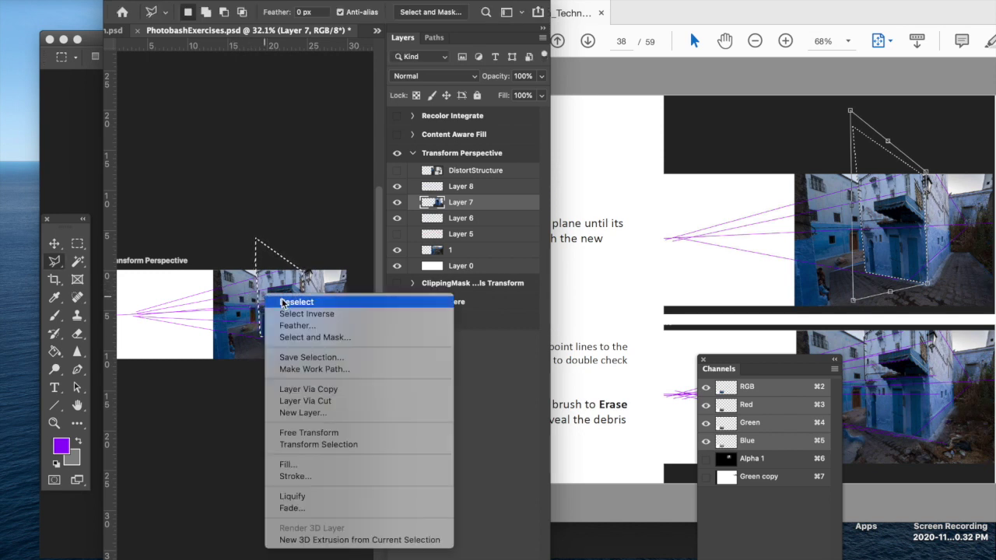
# Following the PDF, erase the floor beside the building on Layer 7 with a soft 150 px eraser to reveal the debris below
pyautogui.click(623, 352)
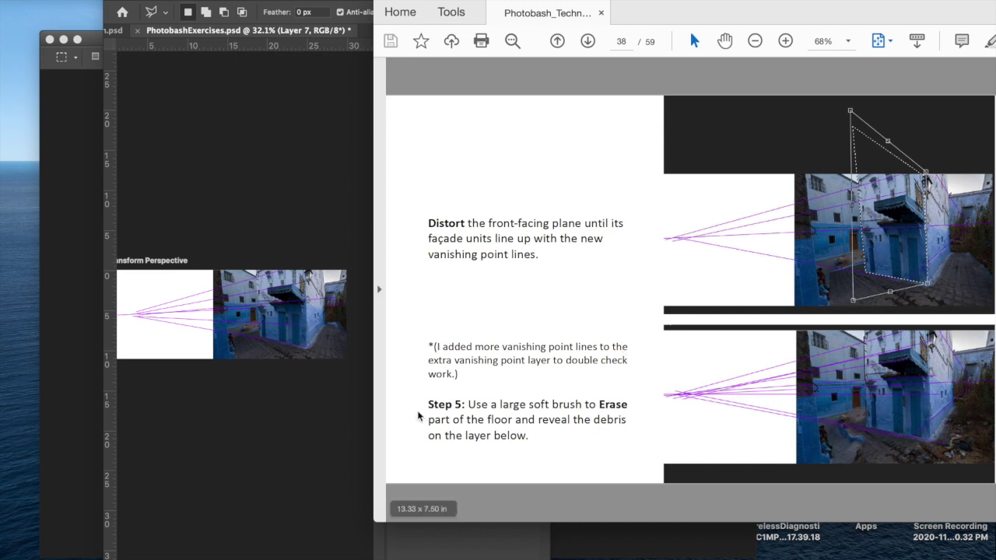
pyautogui.click(363, 436)
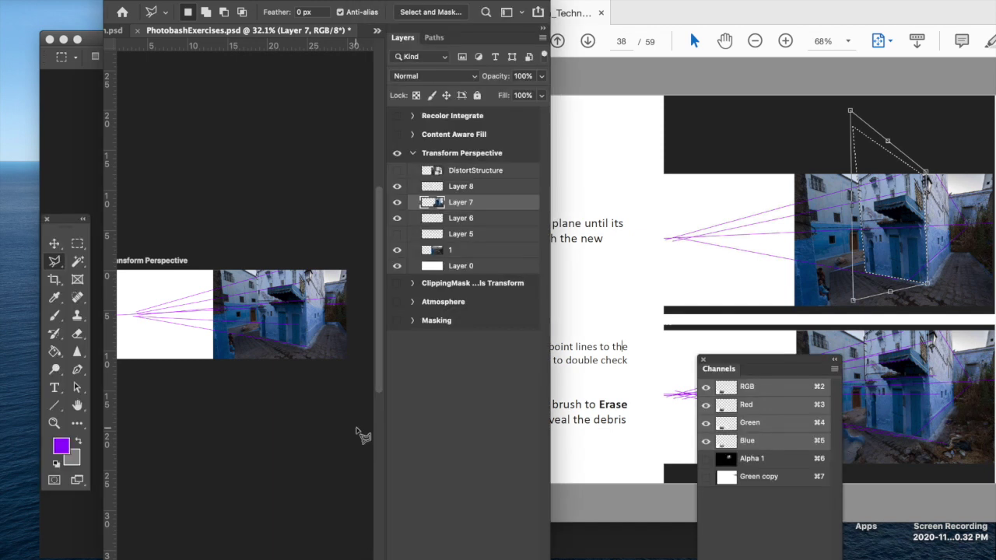
pyautogui.press('e')
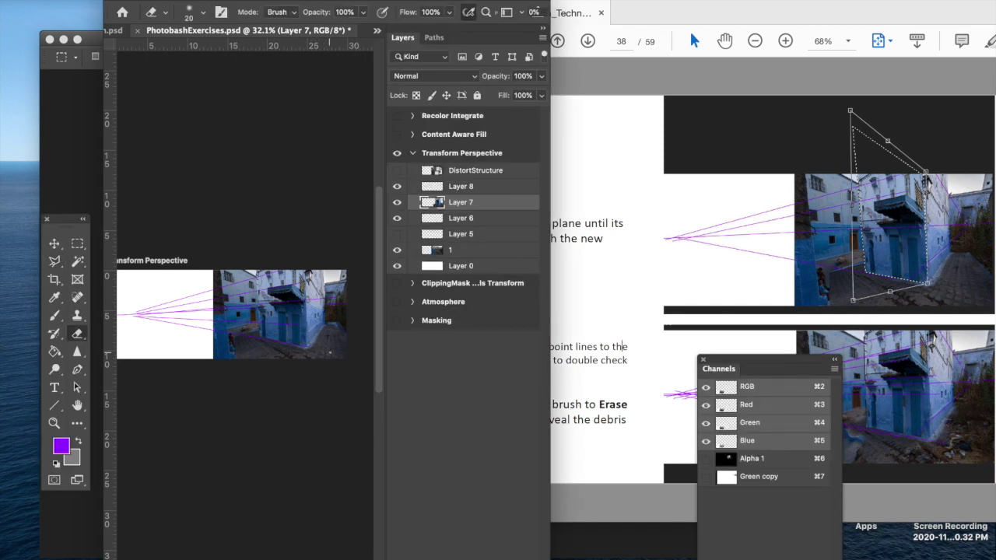
pyautogui.press(']')
pyautogui.press(']')
pyautogui.press(']')
pyautogui.press(']')
pyautogui.press(']')
pyautogui.press(']')
pyautogui.moveTo(330, 345)
pyautogui.mouseDown()
pyautogui.moveTo(338, 335)
pyautogui.moveTo(295, 355)
pyautogui.mouseUp()
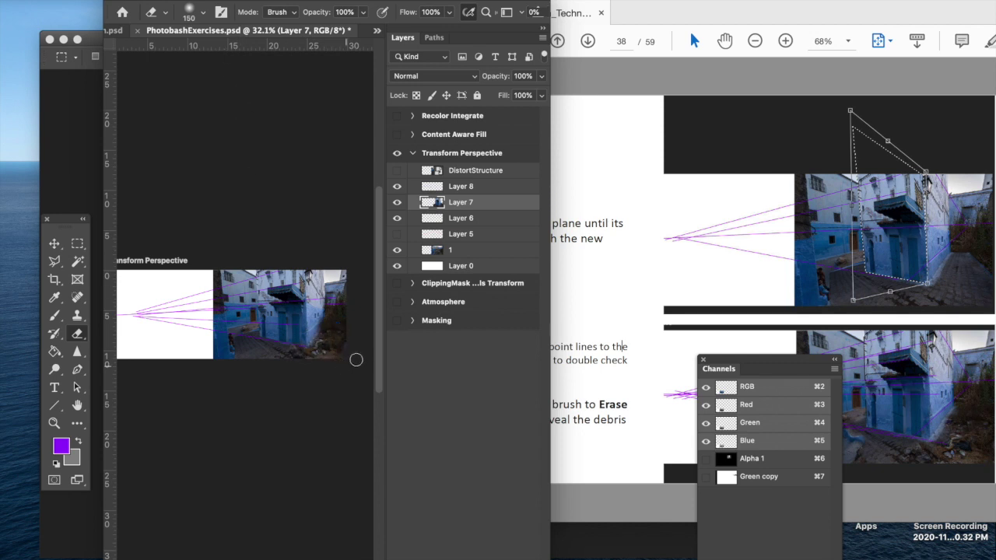
pyautogui.moveTo(321, 330); pyautogui.dragTo(343, 324)
# Read the PDF's skew instructions on page 39 and hide the purple vanishing lines on Layer 8
pyautogui.click(598, 374)
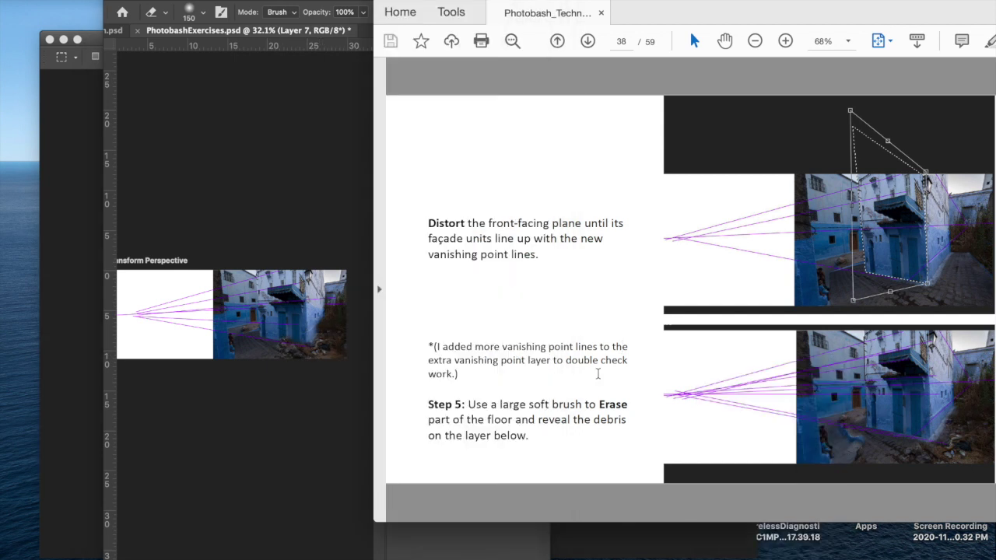
pyautogui.scroll(-1, 597, 373)
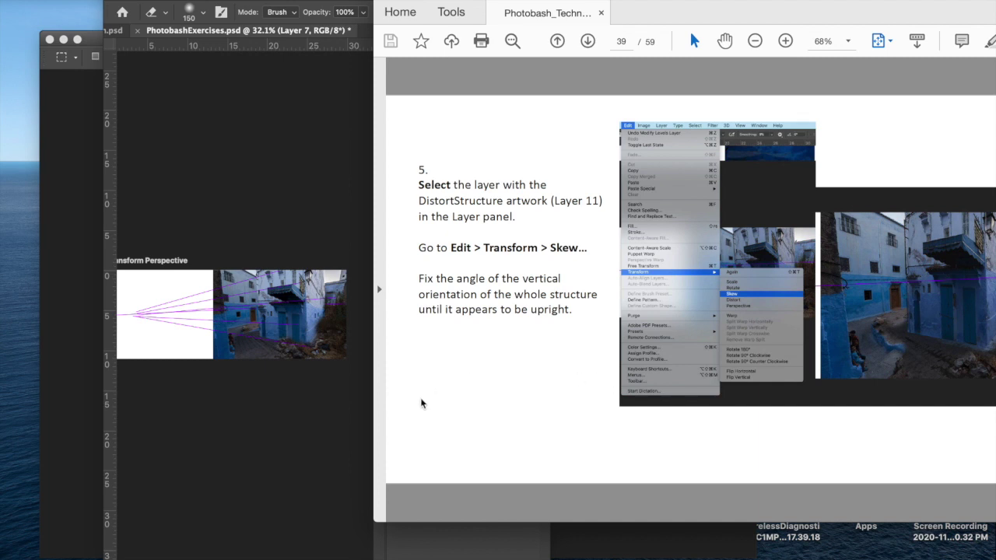
pyautogui.click(332, 405)
pyautogui.click(397, 189)
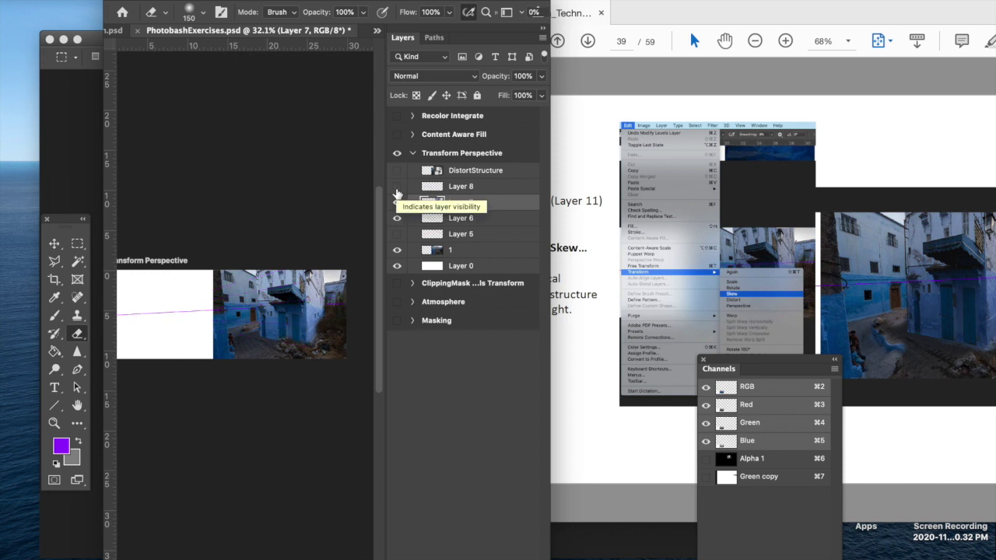
# Skew the whole building on Layer 7 by its corners until its verticals look upright, and apply the transform
pyautogui.click(140, 2)
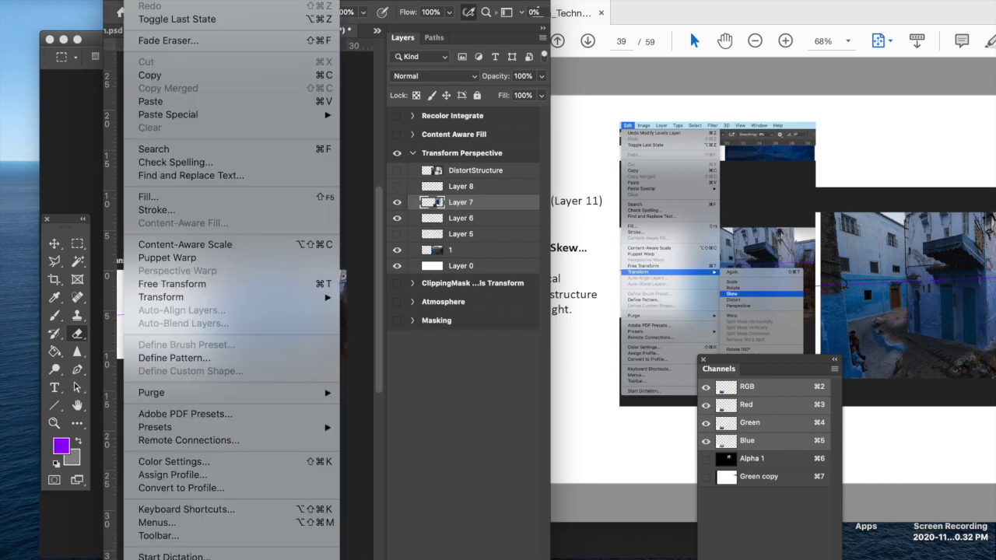
pyautogui.moveTo(245, 299)
pyautogui.click(367, 344)
pyautogui.moveTo(355, 238); pyautogui.dragTo(347, 238)
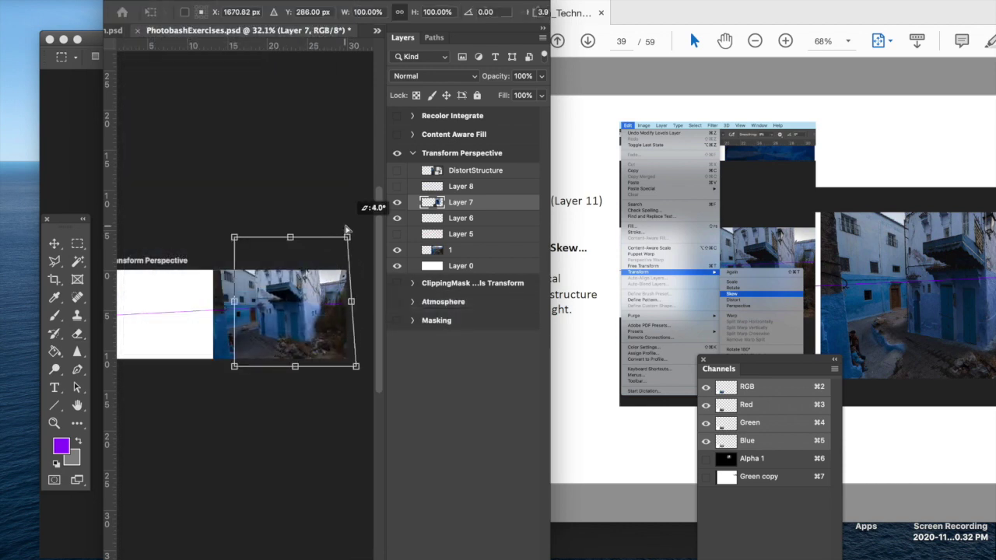
pyautogui.moveTo(234, 237); pyautogui.dragTo(241, 237)
pyautogui.moveTo(351, 243); pyautogui.dragTo(348, 244)
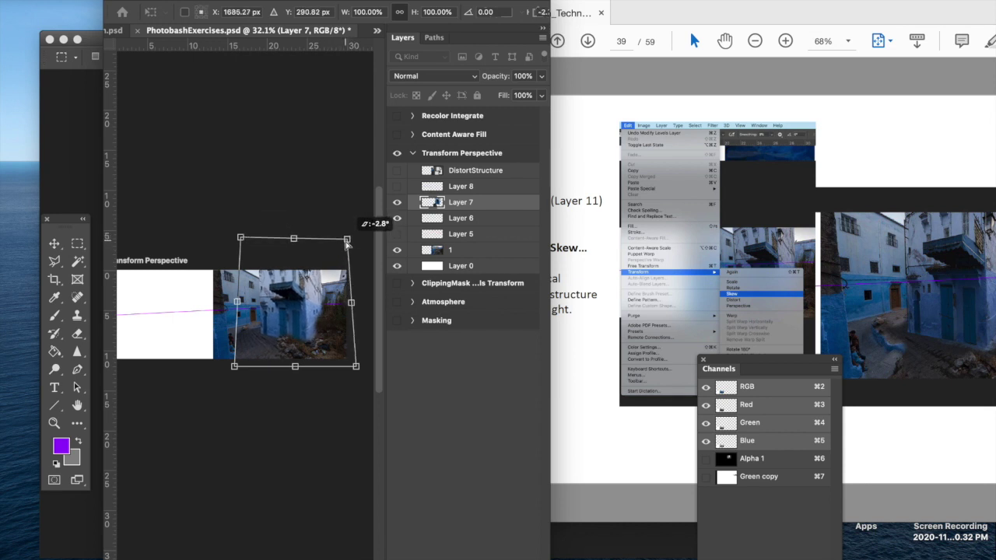
pyautogui.moveTo(237, 368); pyautogui.dragTo(238, 378)
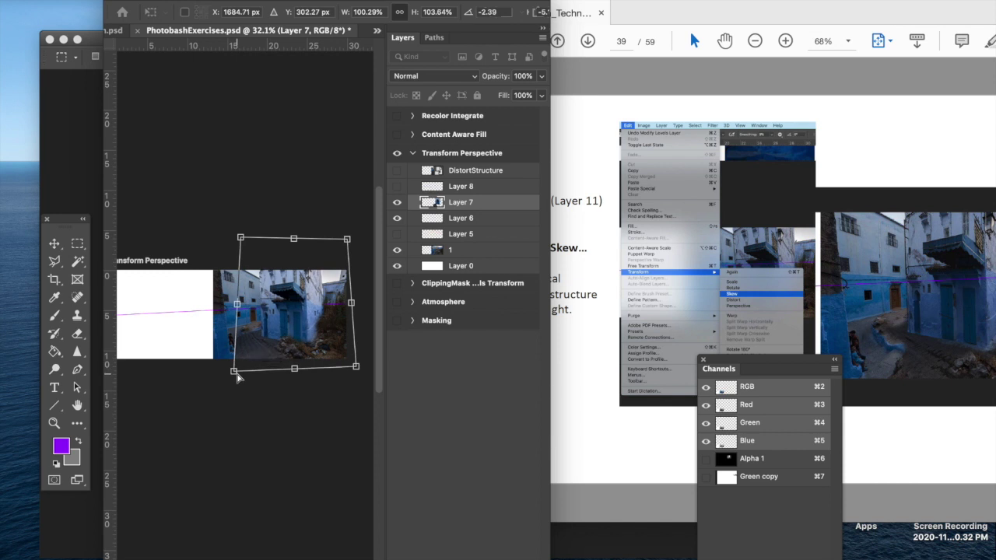
pyautogui.press('Escape')
# Read on to the PDF's step 6 on page 41 and add a Curves adjustment layer named Curves 2 above Layer 7
pyautogui.click(598, 384)
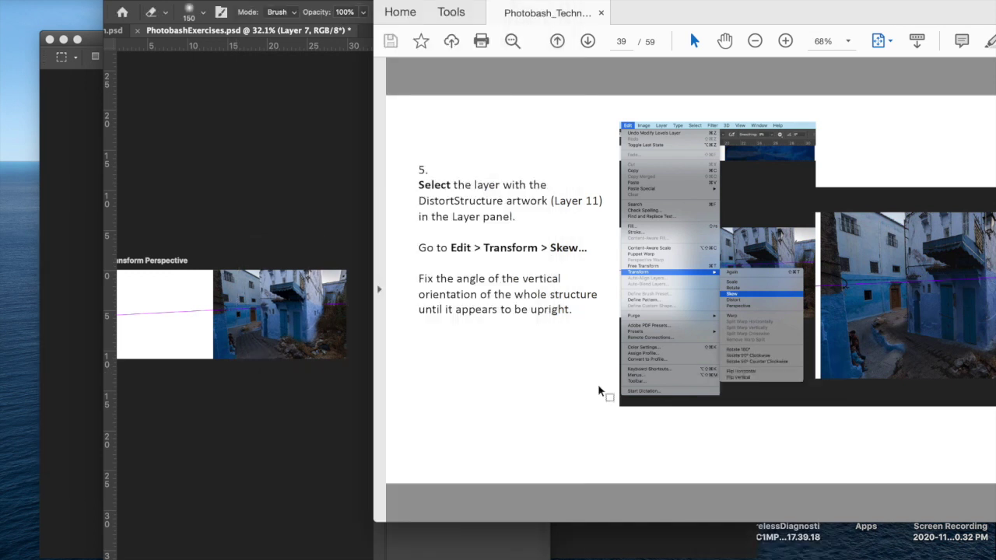
pyautogui.scroll(-2, 598, 387)
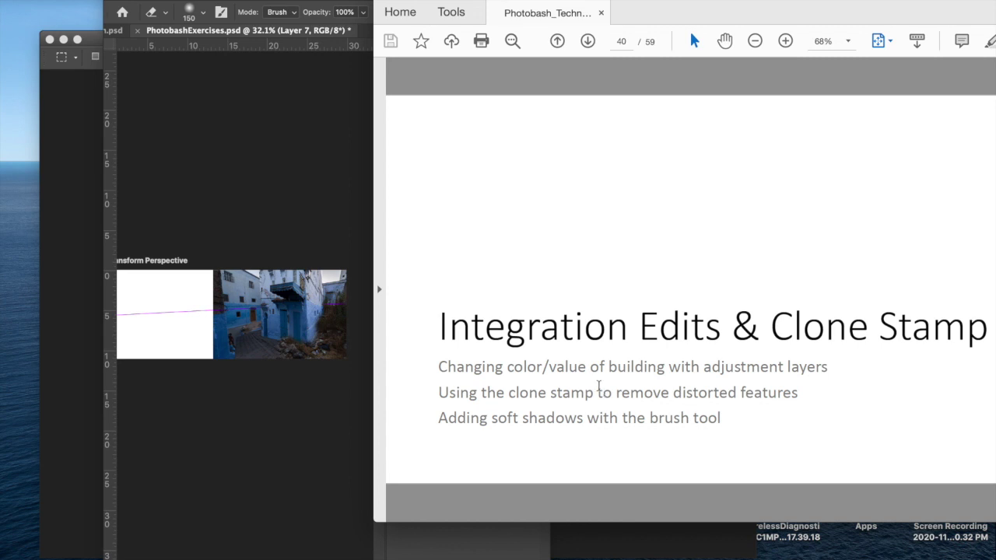
pyautogui.scroll(-2, 599, 386)
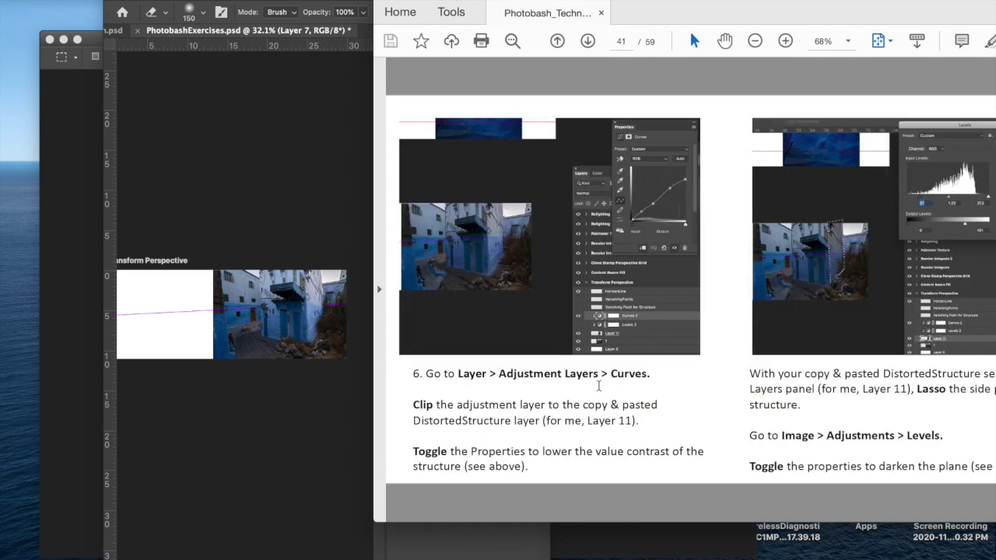
pyautogui.click(339, 410)
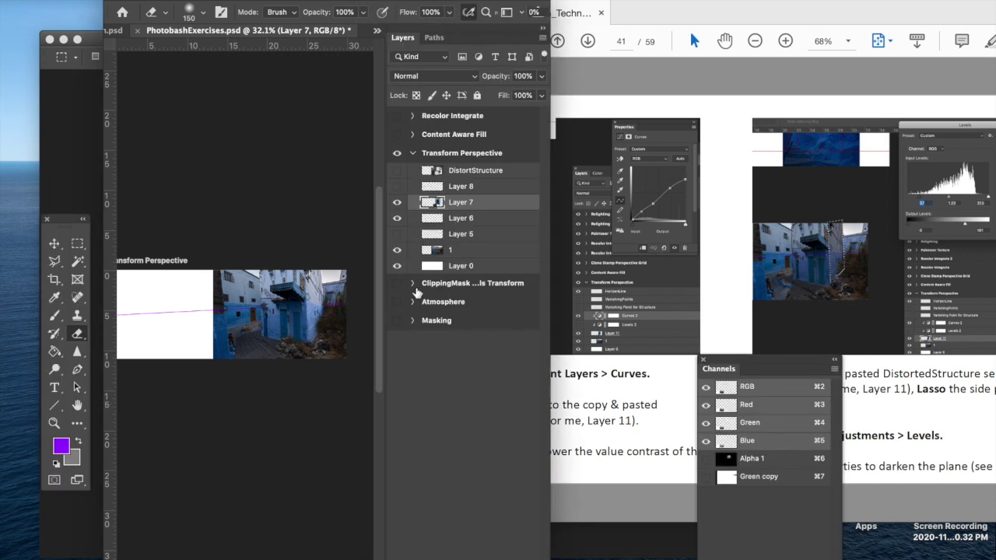
pyautogui.rightClick(402, 202)
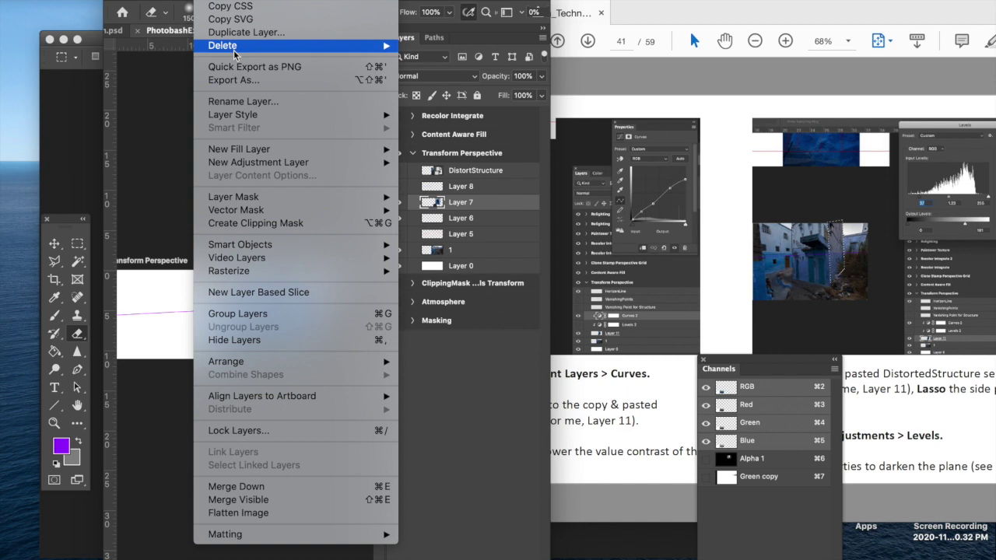
pyautogui.moveTo(269, 162)
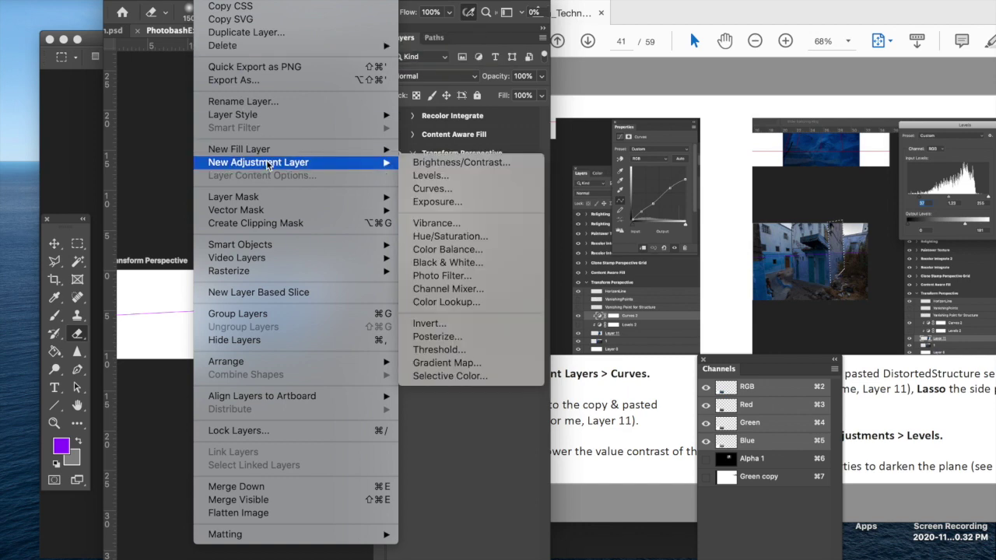
pyautogui.click(433, 189)
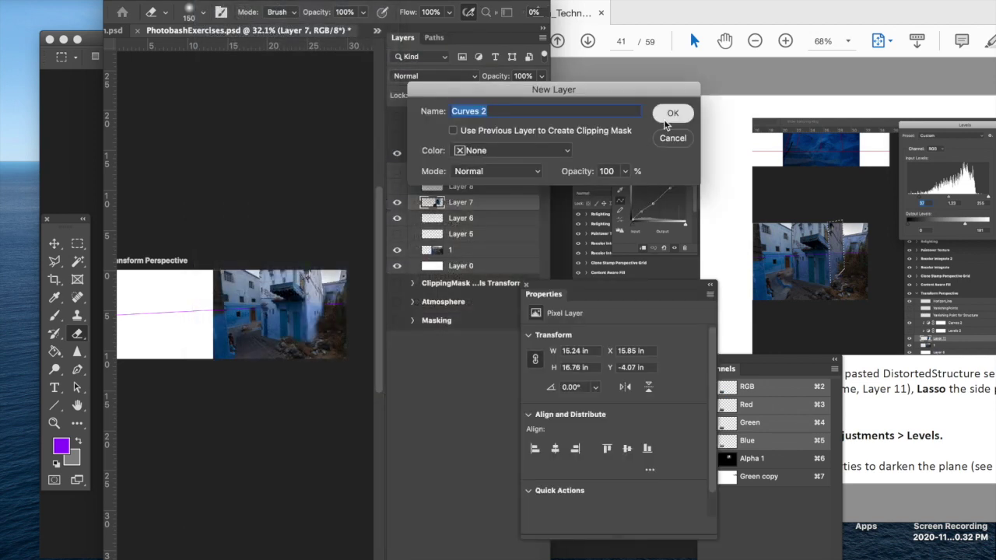
pyautogui.press('Return')
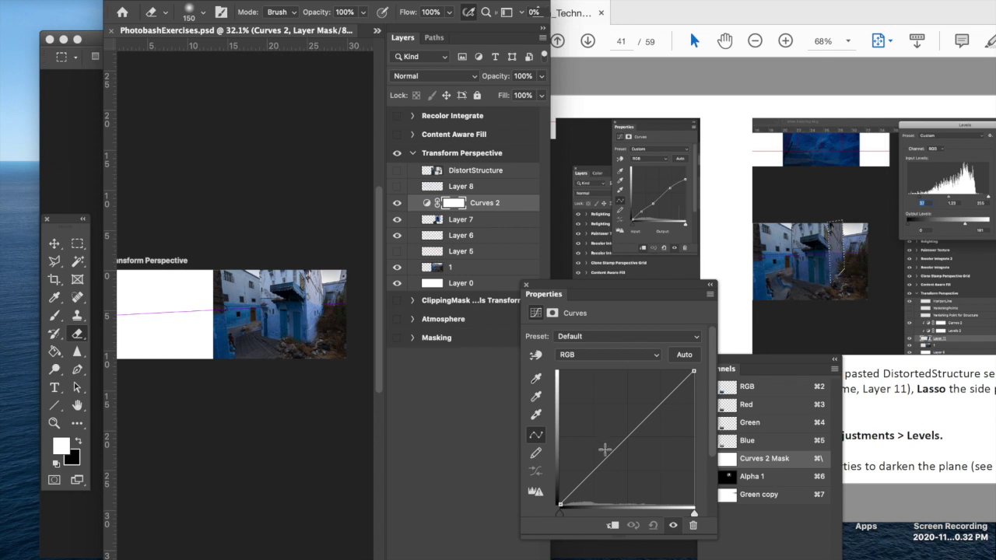
# Pull down the RGB curve's highlights and midtones to lower the contrast, and clip Curves 2 to Layer 7
pyautogui.moveTo(694, 372); pyautogui.dragTo(661, 421)
pyautogui.moveTo(606, 457); pyautogui.dragTo(613, 467)
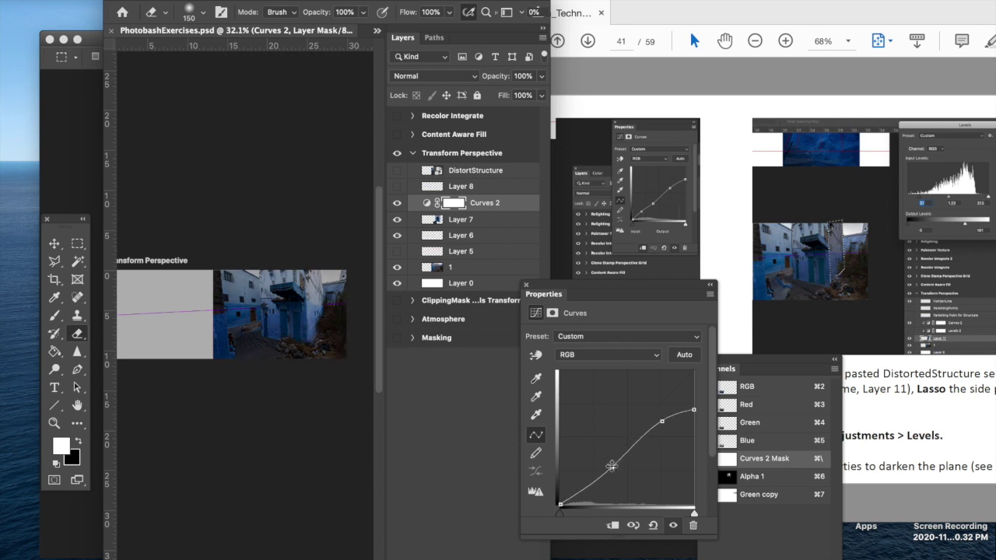
pyautogui.click(470, 385)
pyautogui.click(455, 207)
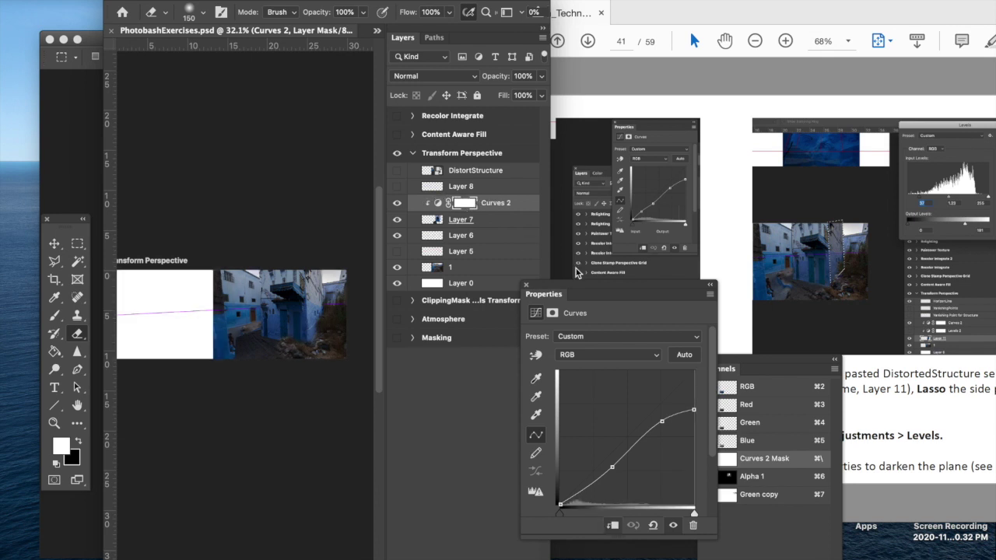
# Bring the PDF forward and reposition its window to examine page 41's Levels example for darkening the building's side plane
pyautogui.click(598, 271)
pyautogui.click(598, 271)
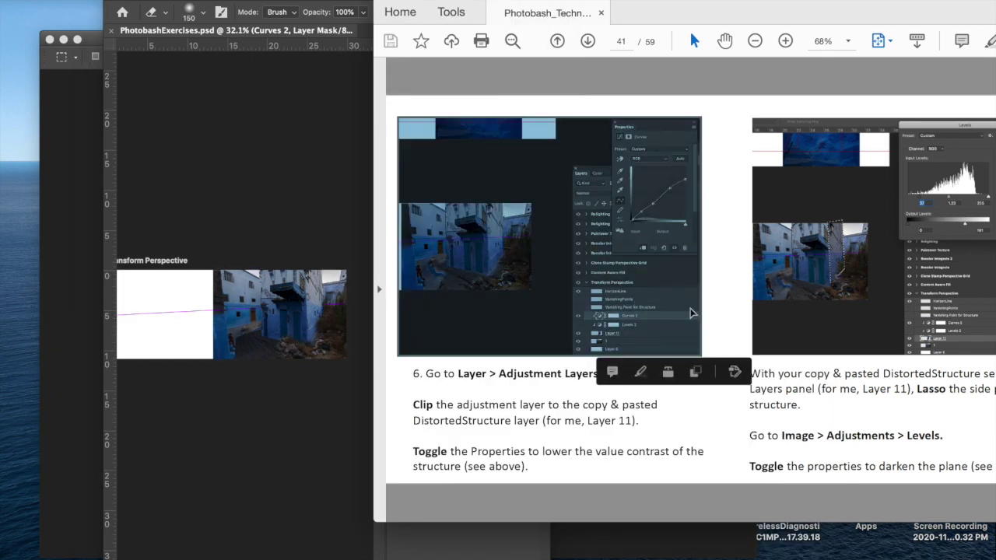
pyautogui.click(790, 297)
pyautogui.moveTo(799, 24); pyautogui.dragTo(726, 24)
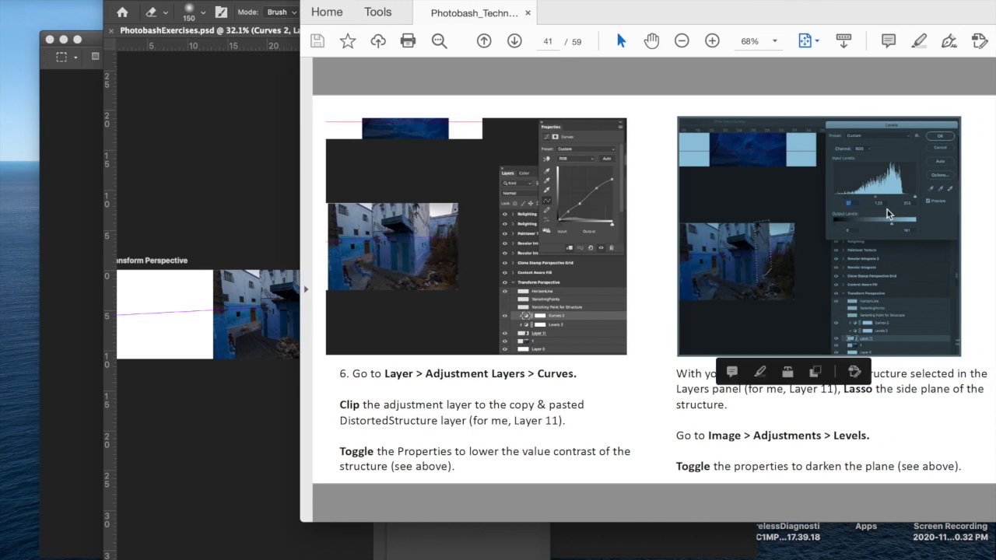
# Outline the building's side plane with the Polygonal Lasso at 0 px feather, following the PDF's page 41 instructions
pyautogui.click(921, 356)
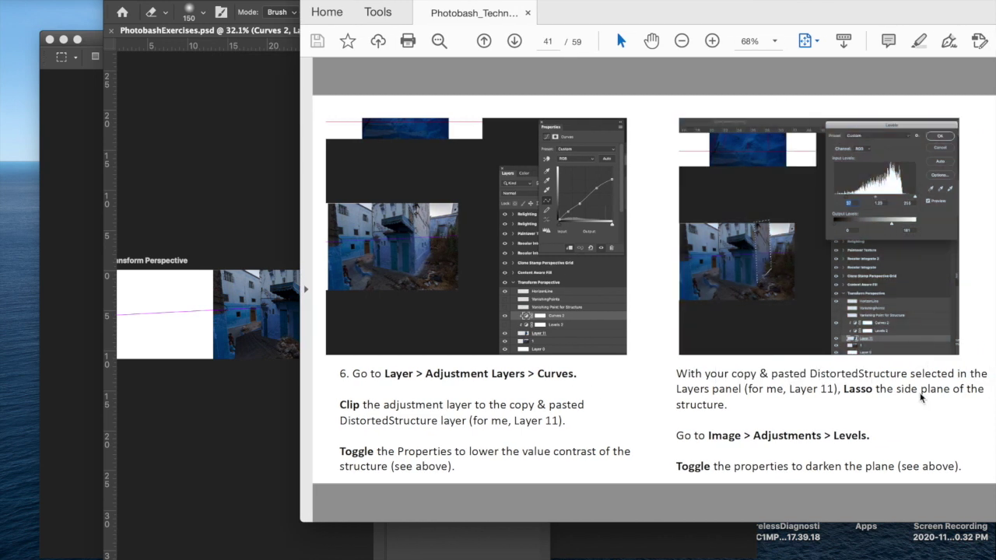
pyautogui.click(268, 428)
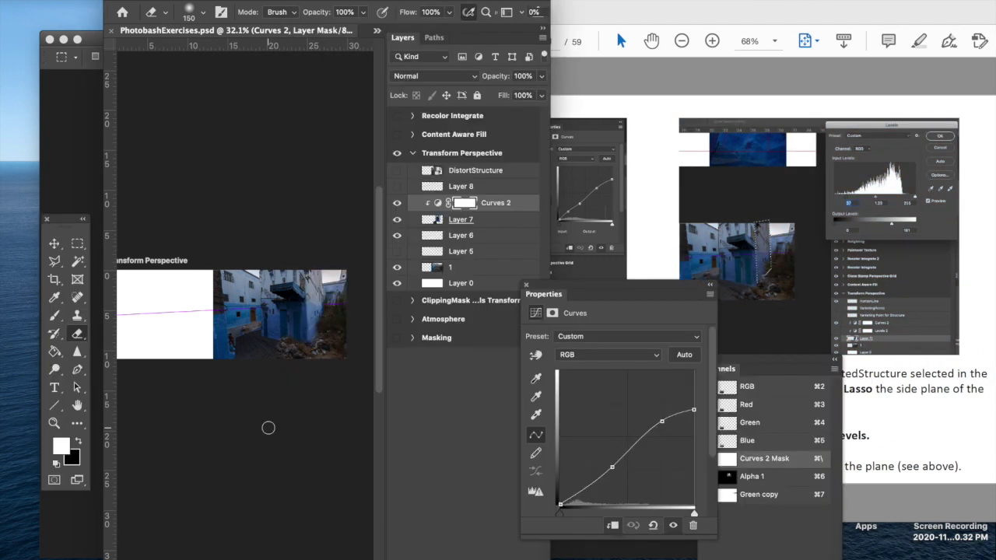
pyautogui.click(53, 262)
pyautogui.click(306, 271)
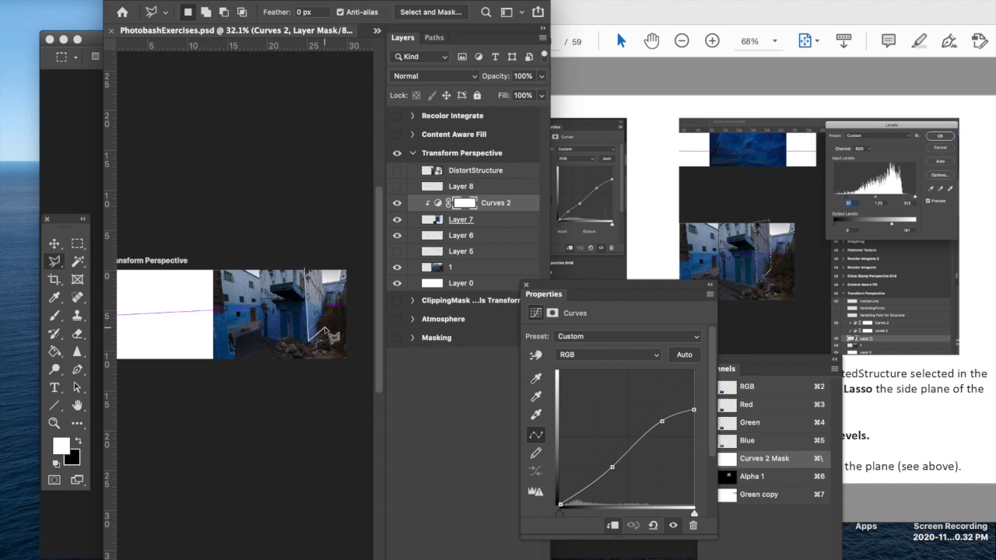
pyautogui.click(311, 343)
pyautogui.click(307, 271)
pyautogui.click(864, 393)
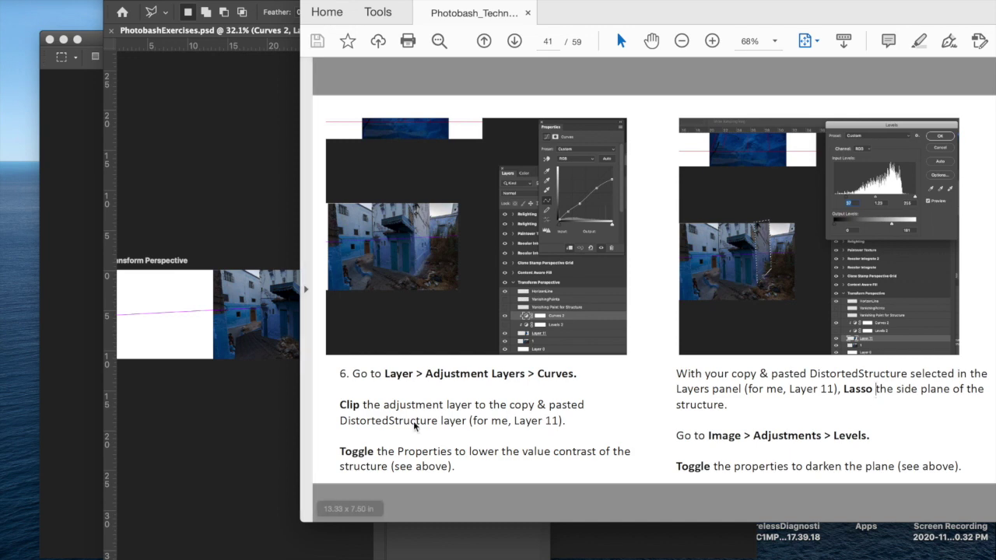
pyautogui.click(250, 427)
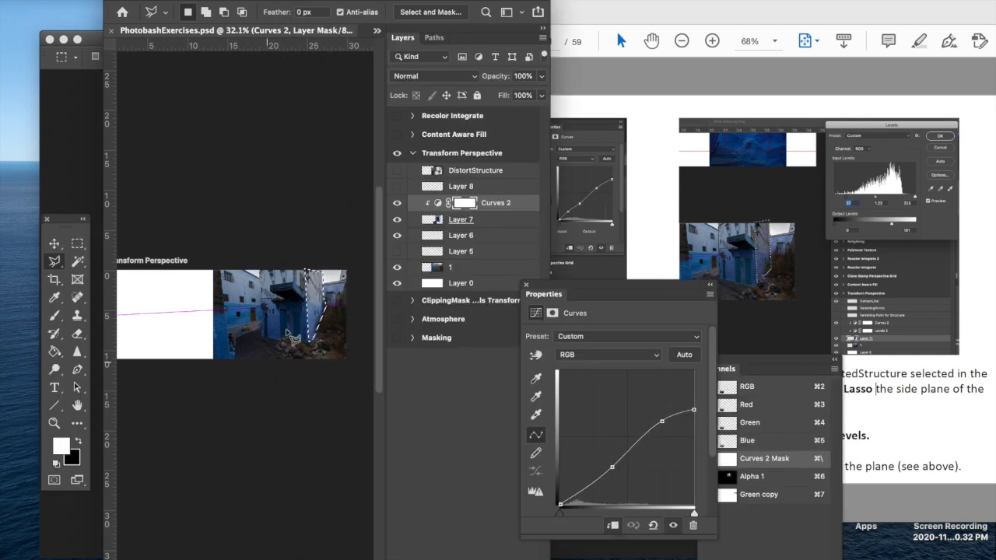
# Add a Levels adjustment layer named Levels 2 above Curves 2, masked to the selected side plane
pyautogui.click(242, 2)
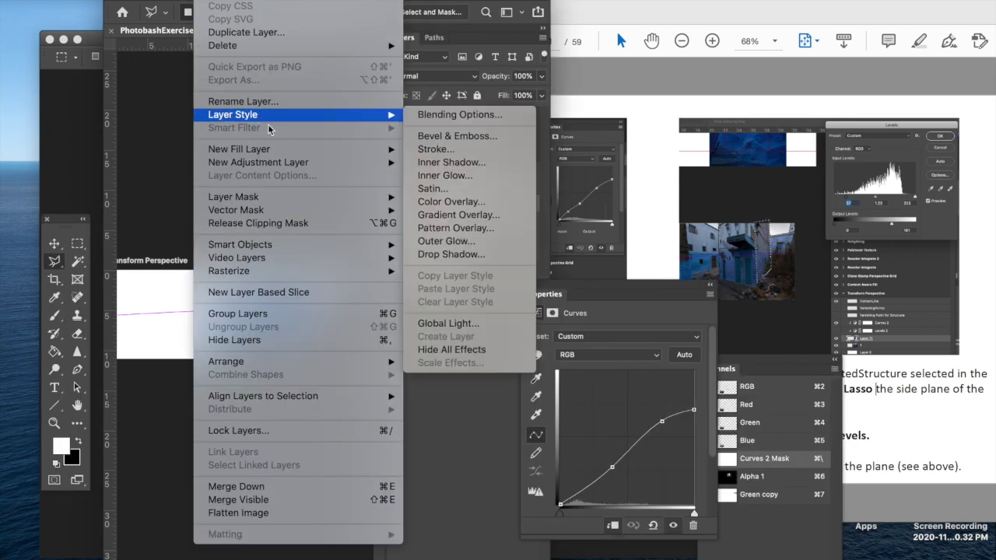
pyautogui.moveTo(345, 162)
pyautogui.click(491, 176)
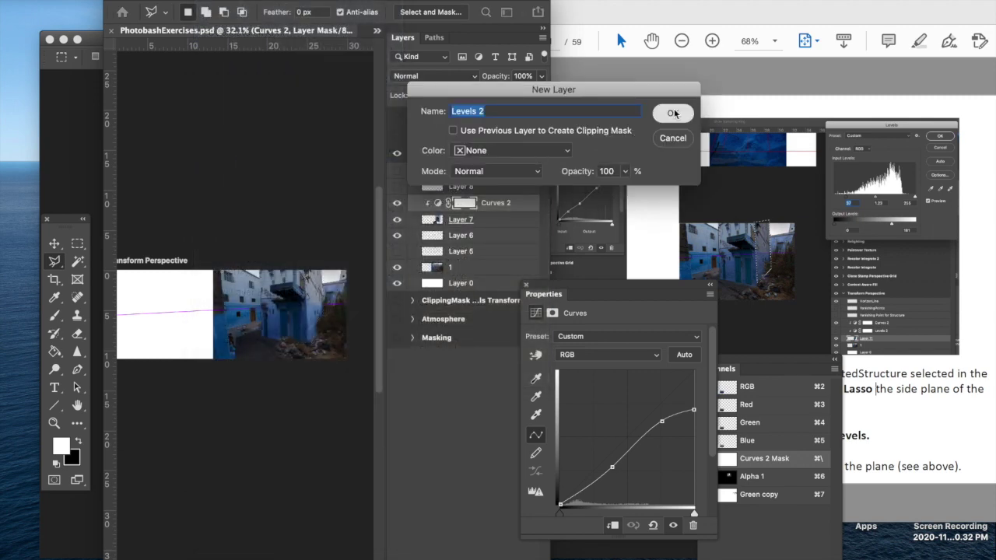
pyautogui.click(674, 113)
# Darken the side plane in Levels 2 with input black 25, midtones 1.46 and output white 166
pyautogui.moveTo(621, 442); pyautogui.dragTo(566, 444)
pyautogui.moveTo(693, 483)
pyautogui.mouseDown()
pyautogui.moveTo(659, 478)
pyautogui.moveTo(702, 483)
pyautogui.mouseUp()
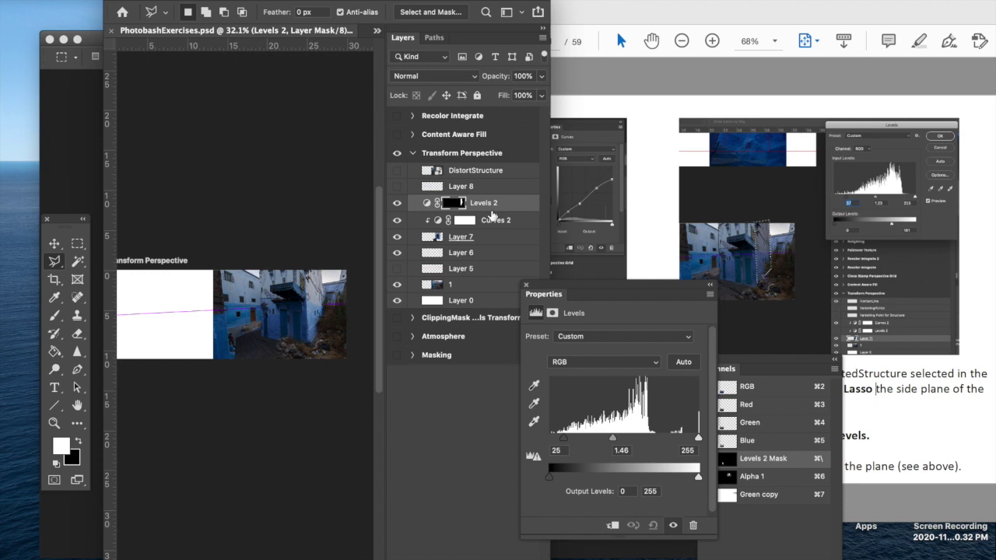
pyautogui.click(883, 389)
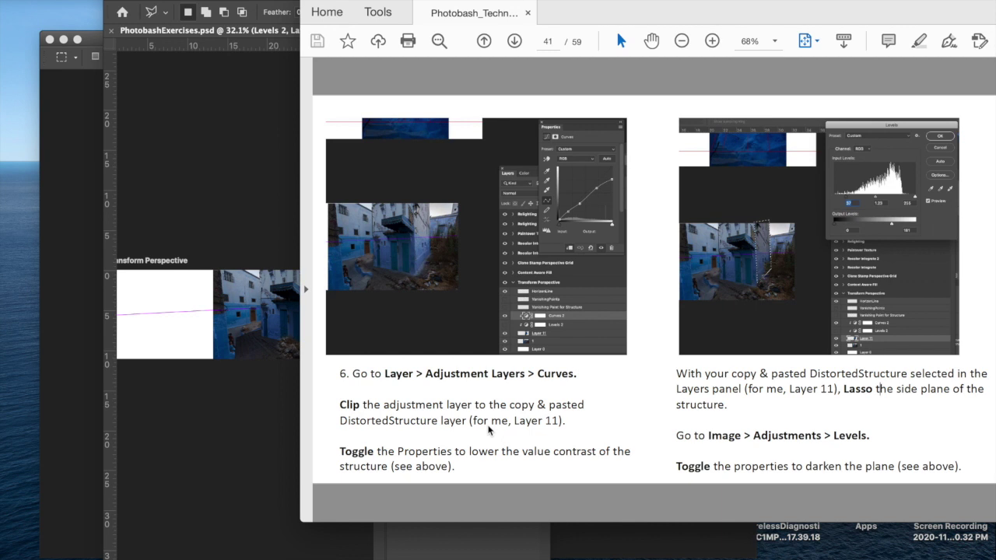
pyautogui.click(286, 444)
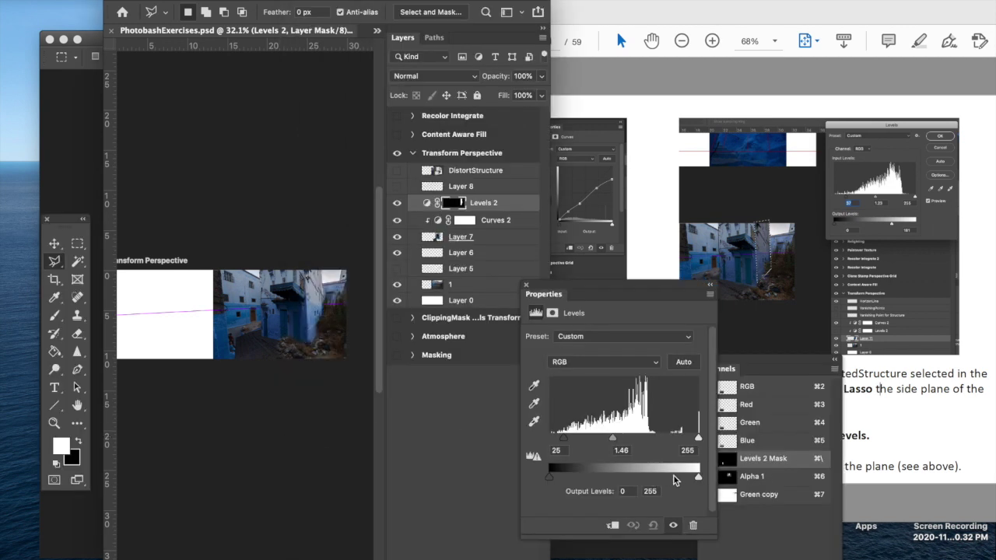
pyautogui.moveTo(699, 483); pyautogui.dragTo(647, 482)
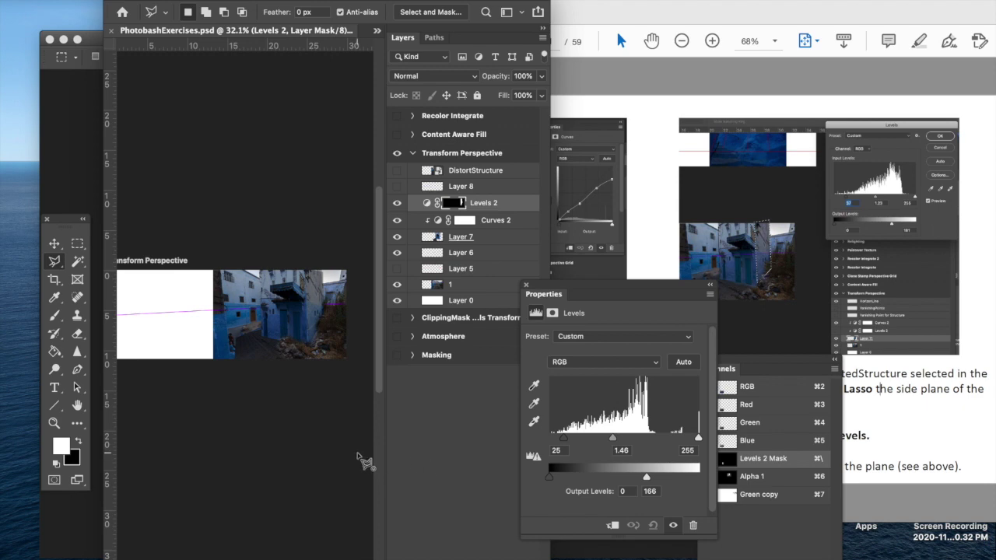
pyautogui.click(324, 456)
pyautogui.scroll(-5, 363, 462)
pyautogui.press('Escape')
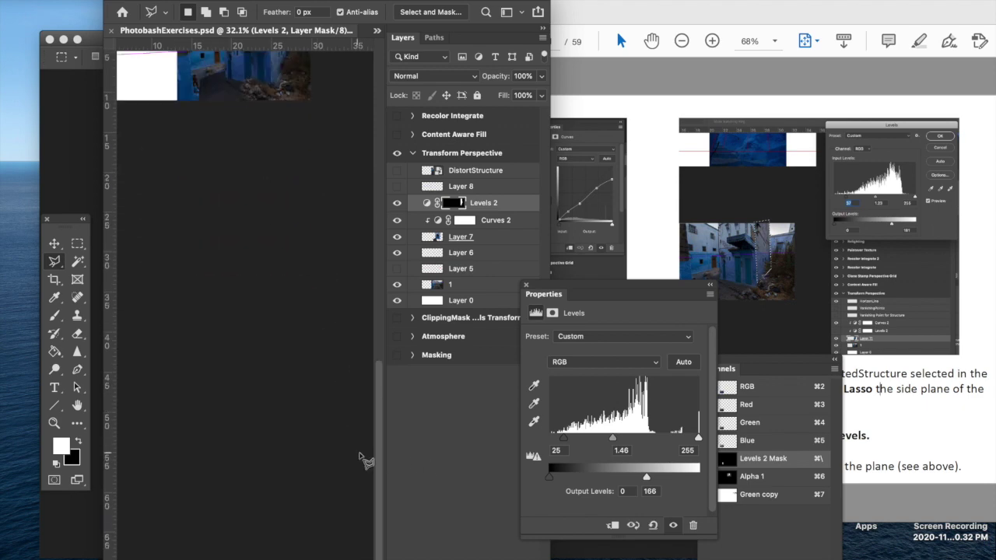
# Read the PDF's step 7 on page 42 about removing the distorted awning, and reposition its window beside the Photoshop document
pyautogui.click(895, 462)
pyautogui.scroll(-3, 887, 455)
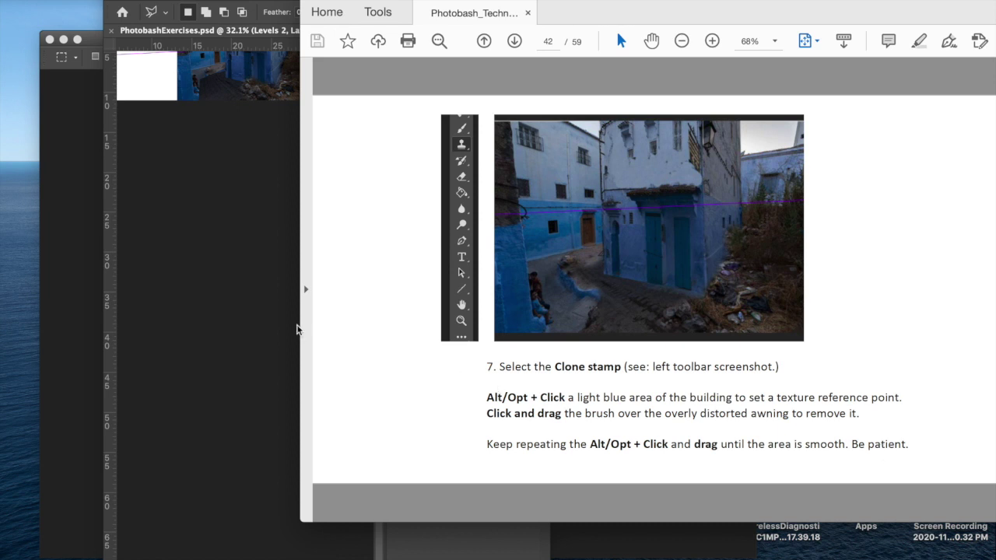
pyautogui.click(244, 322)
pyautogui.scroll(-2, 247, 325)
pyautogui.scroll(-5, 248, 326)
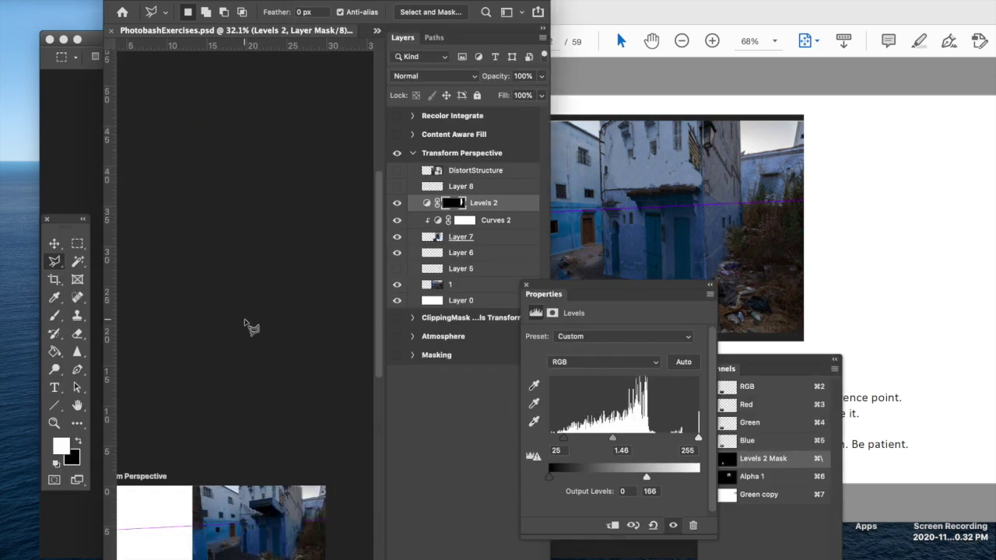
pyautogui.hscroll(-2, 247, 325)
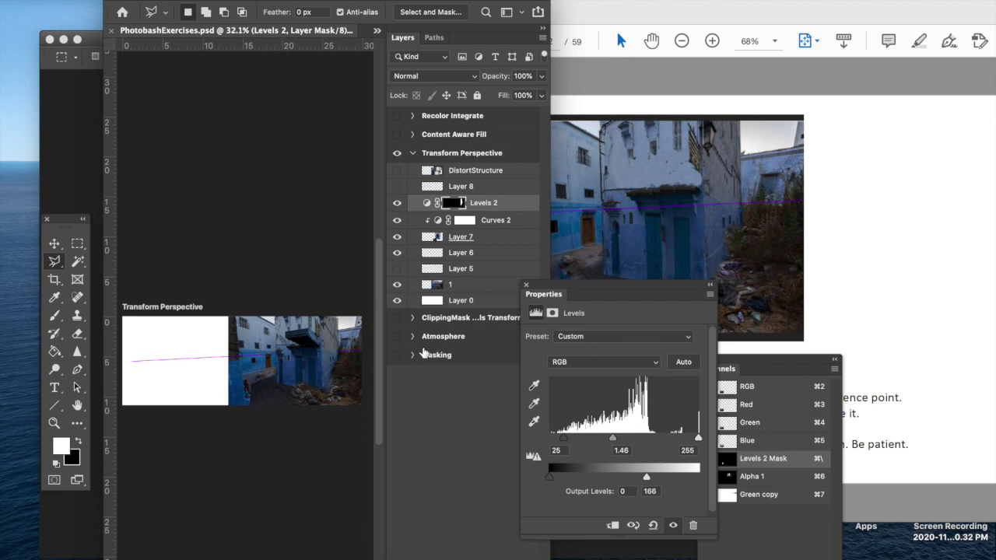
pyautogui.moveTo(705, 9); pyautogui.dragTo(726, 8)
pyautogui.moveTo(636, 28); pyautogui.dragTo(656, 29)
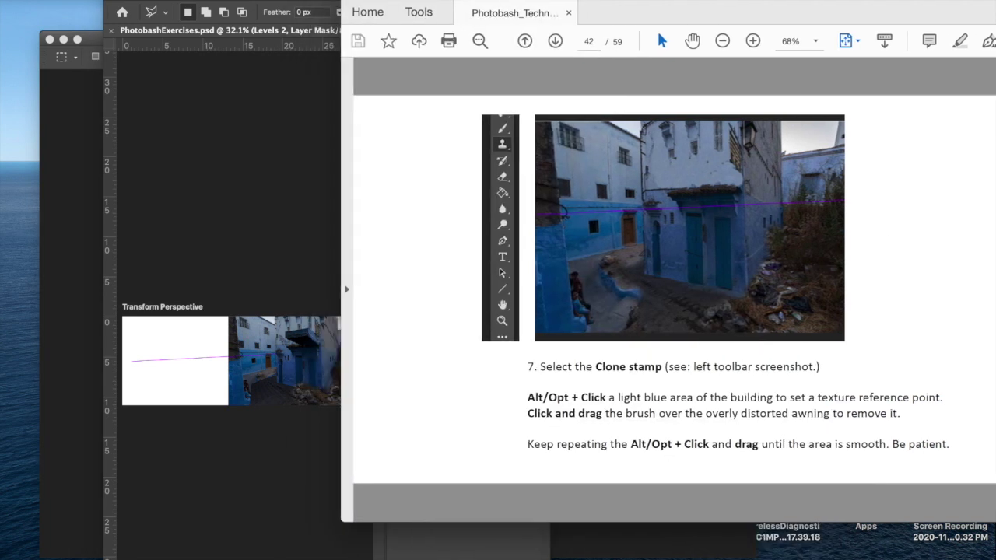
pyautogui.click(266, 256)
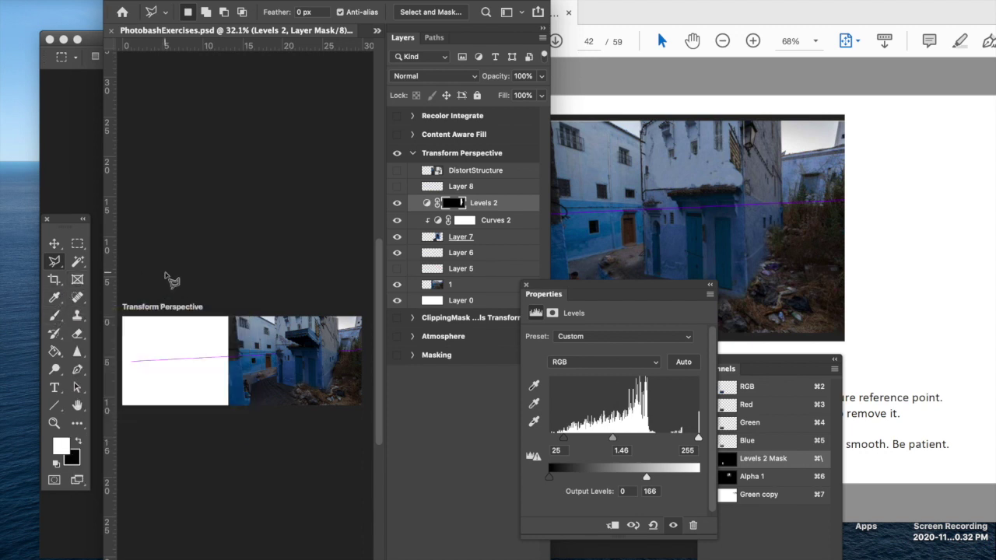
# Activate Layer 7 and try a size 60 Clone Stamp stroke over the awning's left end, keeping Normal mode and undoing the stroke
pyautogui.click(81, 315)
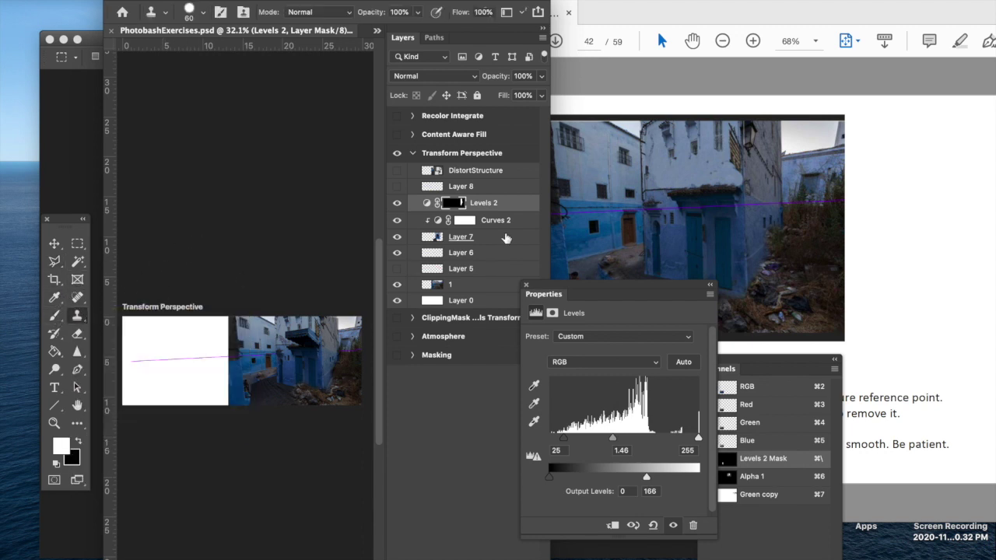
pyautogui.click(615, 237)
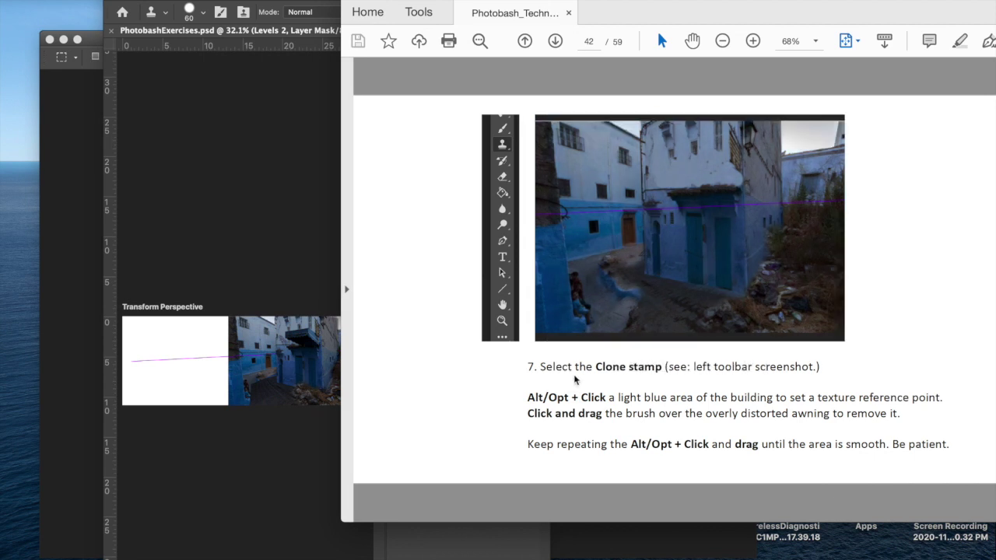
pyautogui.click(273, 436)
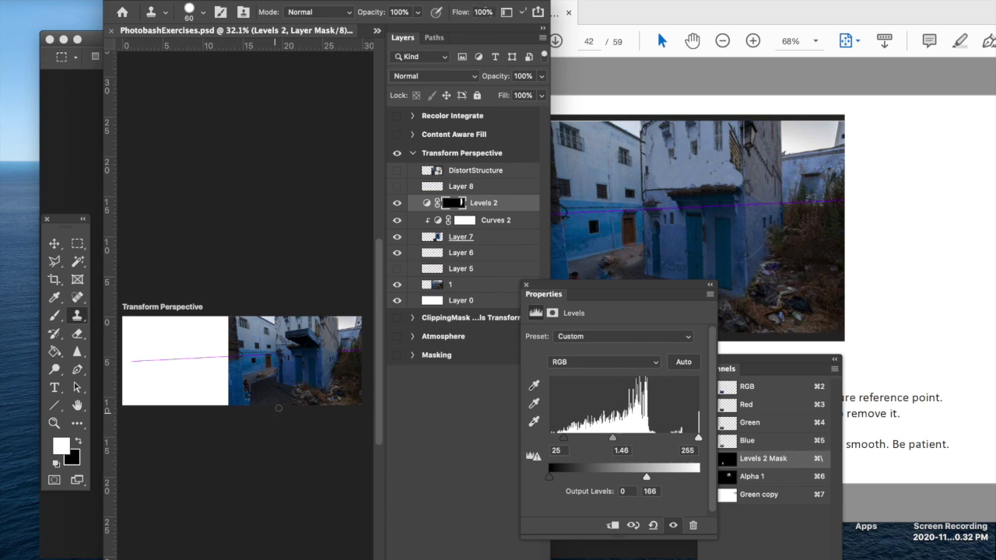
pyautogui.scroll(3, 280, 401)
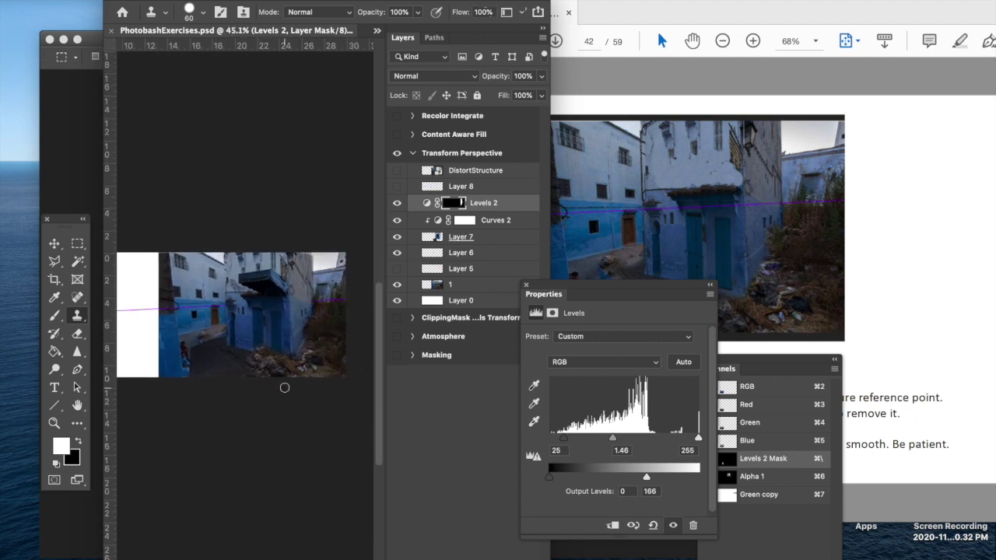
pyautogui.scroll(4, 282, 290)
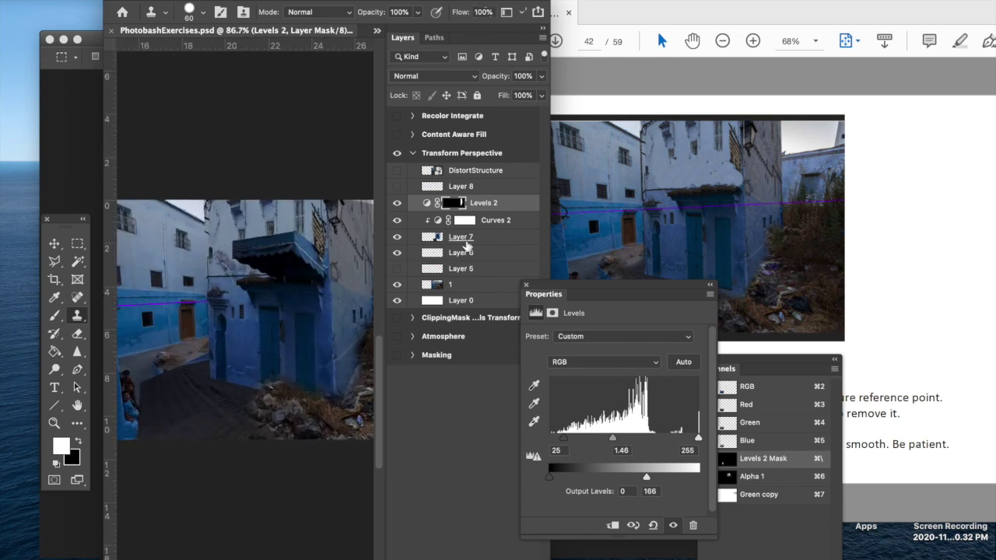
pyautogui.click(466, 239)
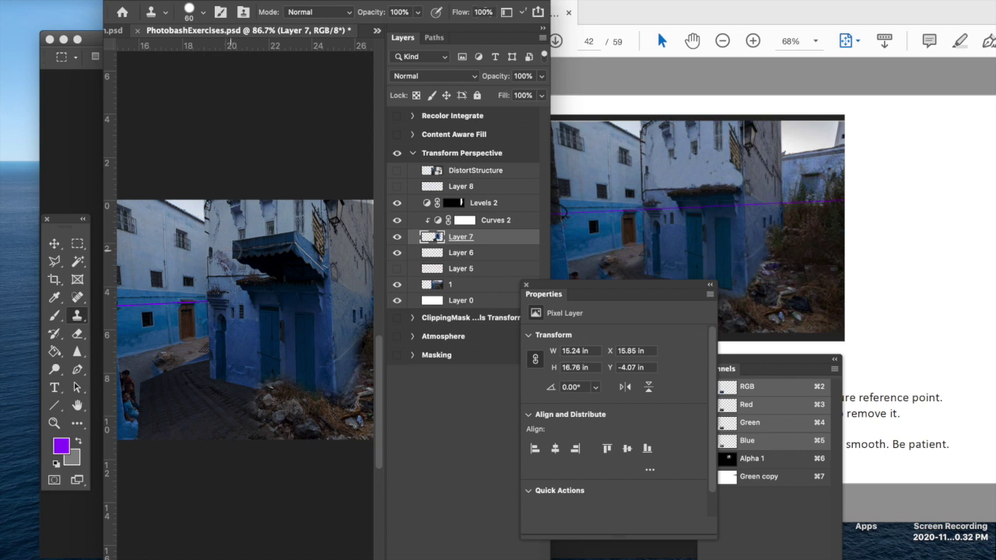
pyautogui.moveTo(222, 237); pyautogui.dragTo(242, 257)
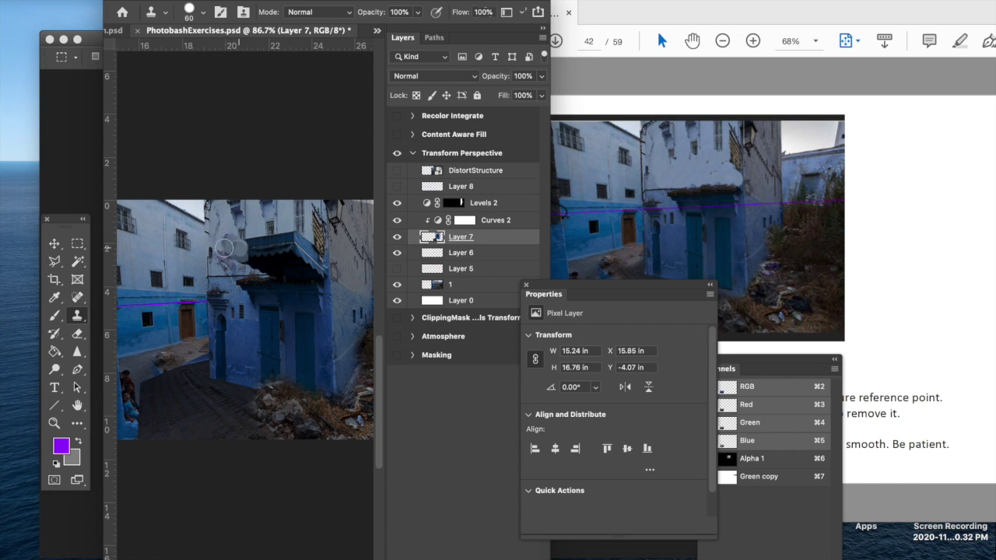
pyautogui.press('super+z')
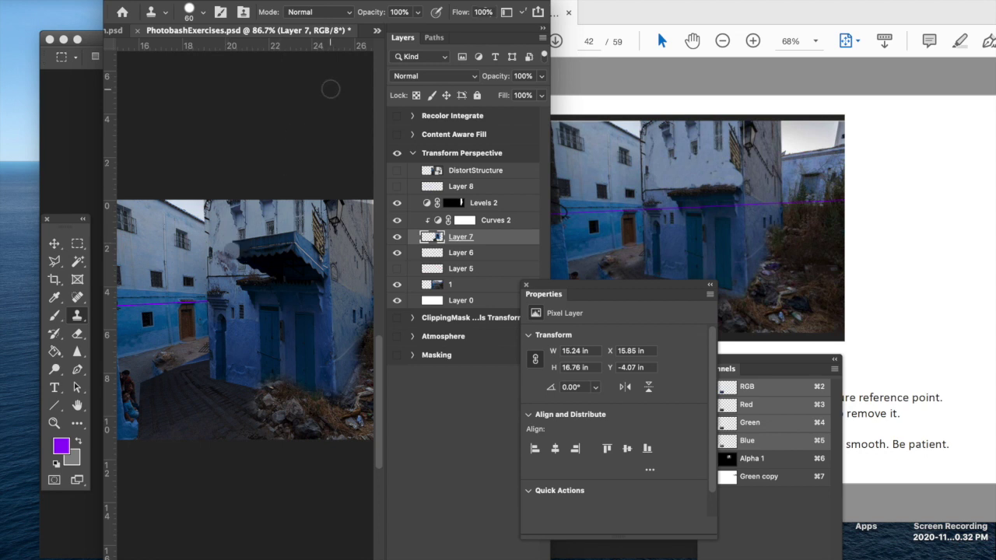
pyautogui.click(345, 14)
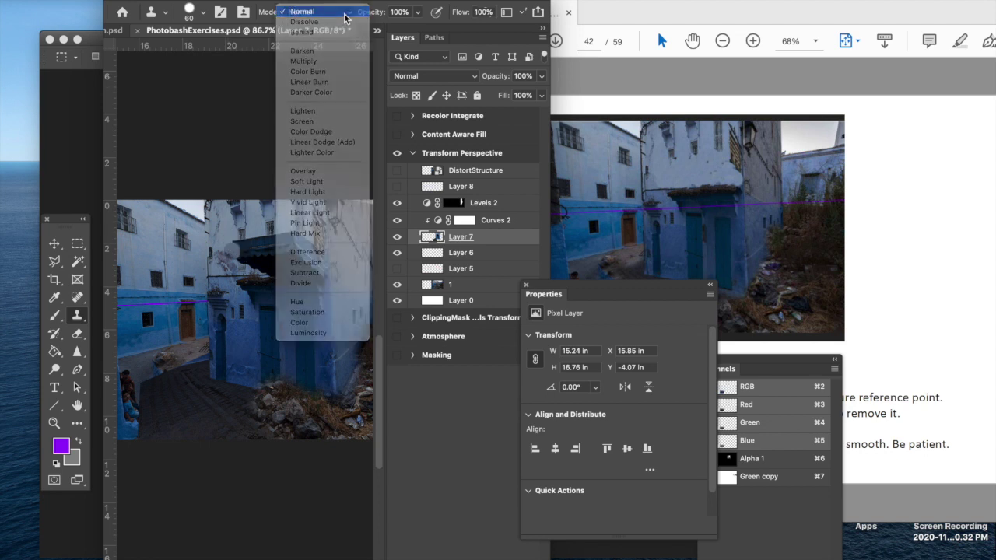
pyautogui.click(346, 17)
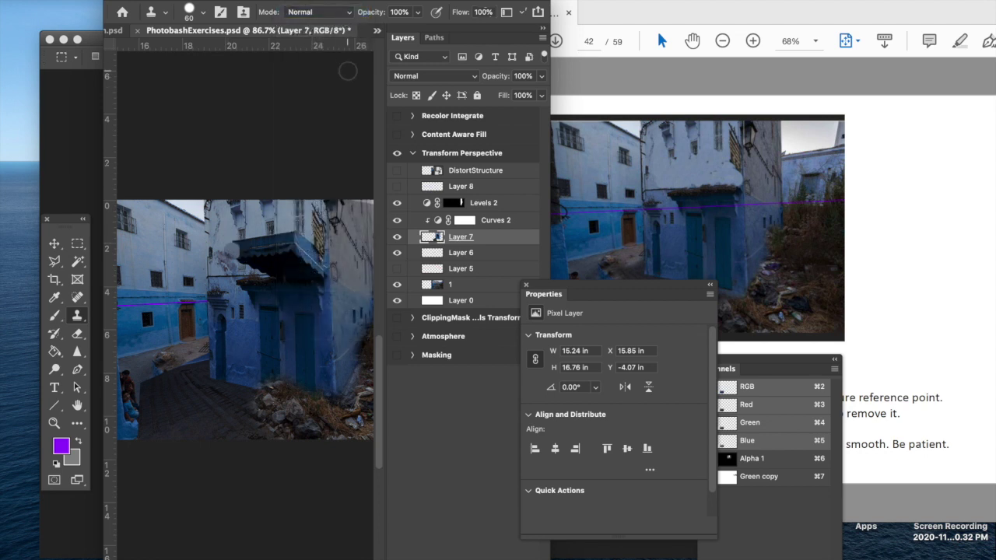
# Clone light wall texture from beside and above the awning over its upper part on Layer 7
pyautogui.hscroll(3, 348, 71)
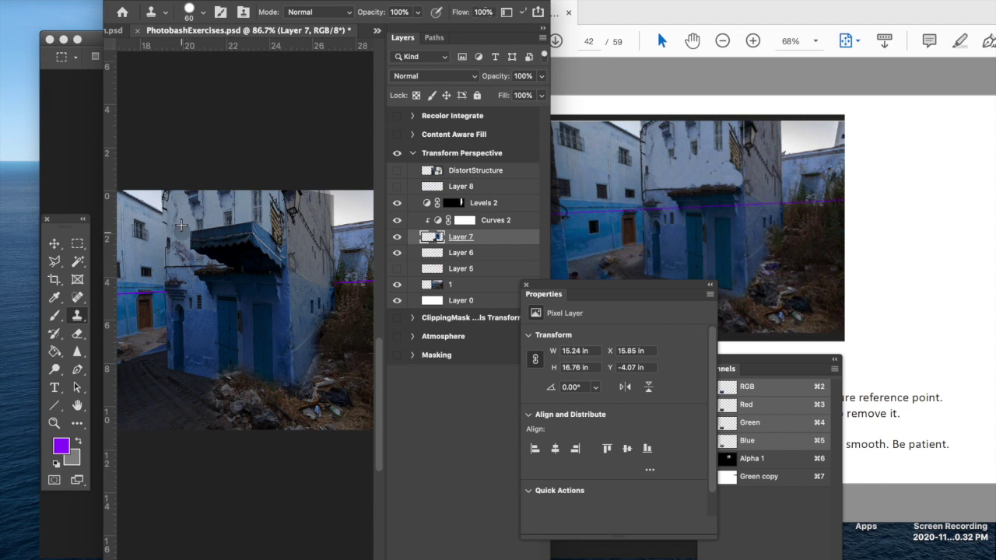
pyautogui.keyDown('alt'); pyautogui.click(177, 218); pyautogui.keyUp('alt')
pyautogui.moveTo(217, 239)
pyautogui.mouseDown()
pyautogui.moveTo(173, 205)
pyautogui.moveTo(185, 226)
pyautogui.moveTo(181, 212)
pyautogui.moveTo(196, 212)
pyautogui.moveTo(182, 202)
pyautogui.moveTo(243, 203)
pyautogui.moveTo(235, 199)
pyautogui.moveTo(247, 236)
pyautogui.mouseUp()
pyautogui.keyDown('alt'); pyautogui.click(240, 218); pyautogui.keyUp('alt')
pyautogui.keyDown('alt'); pyautogui.click(243, 204); pyautogui.keyUp('alt')
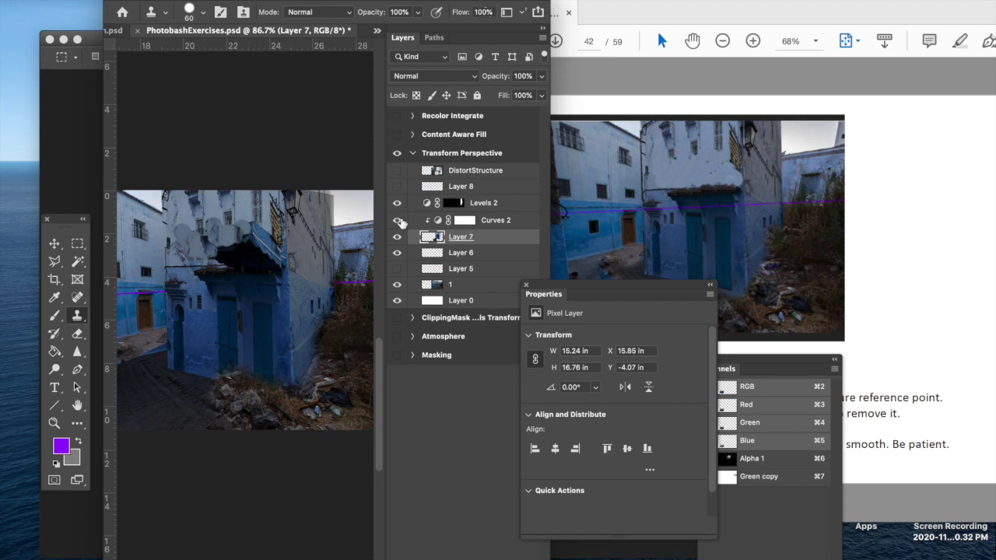
# Hide the Curves 2 adjustment and continue cloning light wall texture over the awning's top and left edge
pyautogui.click(398, 221)
pyautogui.moveTo(244, 221); pyautogui.dragTo(243, 233)
pyautogui.click(235, 228)
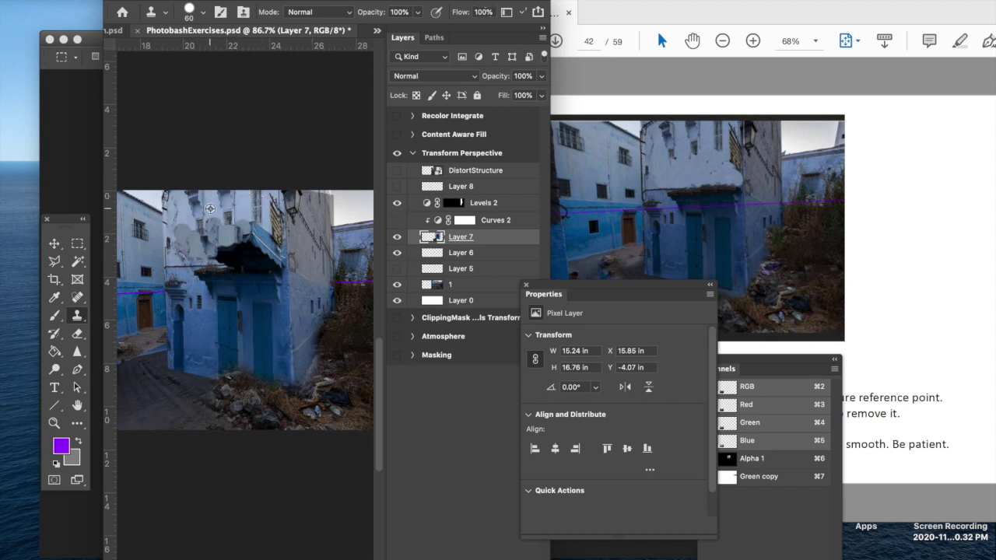
pyautogui.moveTo(176, 242)
pyautogui.mouseDown()
pyautogui.moveTo(177, 234)
pyautogui.moveTo(186, 245)
pyautogui.moveTo(186, 209)
pyautogui.mouseUp()
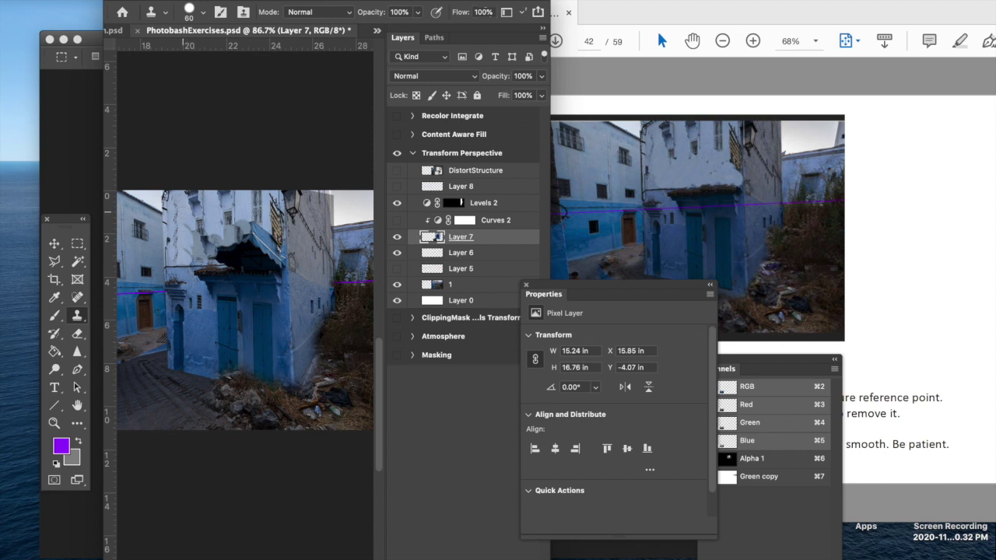
# Repeatedly resample the light wall and clone over the remaining awning and patchy areas down to the ledge above the doors
pyautogui.keyDown('alt'); pyautogui.click(174, 232); pyautogui.keyUp('alt')
pyautogui.moveTo(213, 232); pyautogui.dragTo(226, 240)
pyautogui.keyDown('alt'); pyautogui.click(184, 240); pyautogui.keyUp('alt')
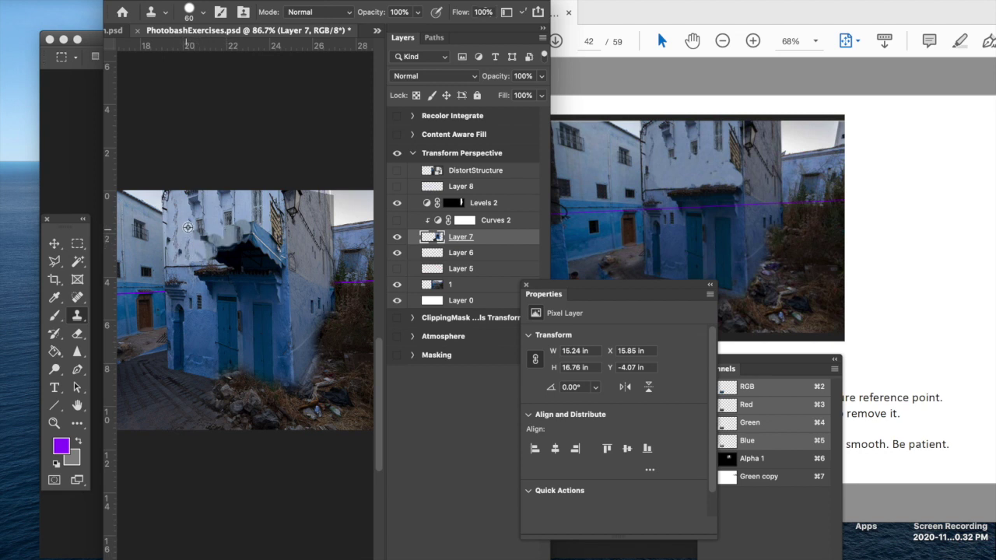
pyautogui.keyDown('alt'); pyautogui.click(186, 251); pyautogui.keyUp('alt')
pyautogui.moveTo(250, 228)
pyautogui.mouseDown()
pyautogui.moveTo(242, 220)
pyautogui.moveTo(249, 228)
pyautogui.mouseUp()
pyautogui.keyDown('alt'); pyautogui.click(212, 222); pyautogui.keyUp('alt')
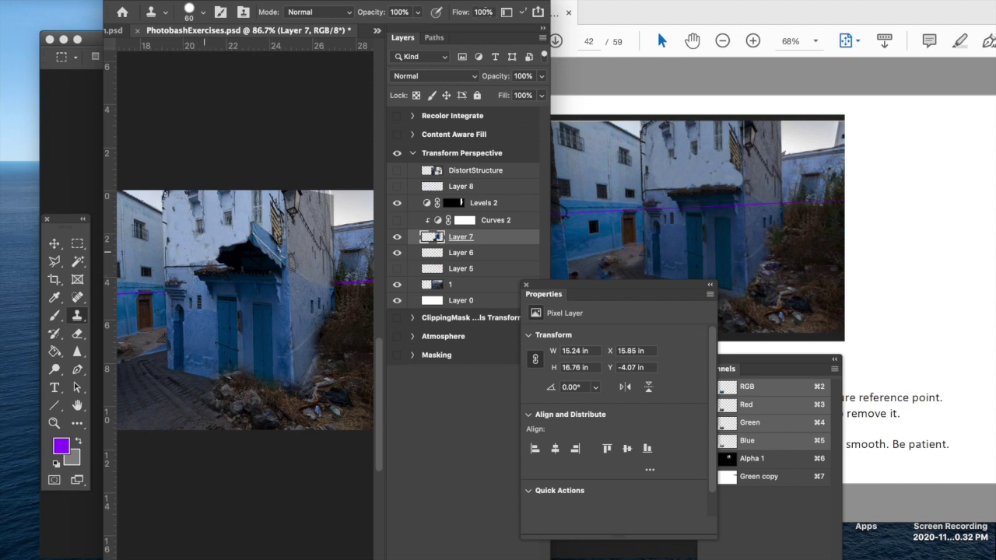
pyautogui.moveTo(207, 248); pyautogui.dragTo(248, 245)
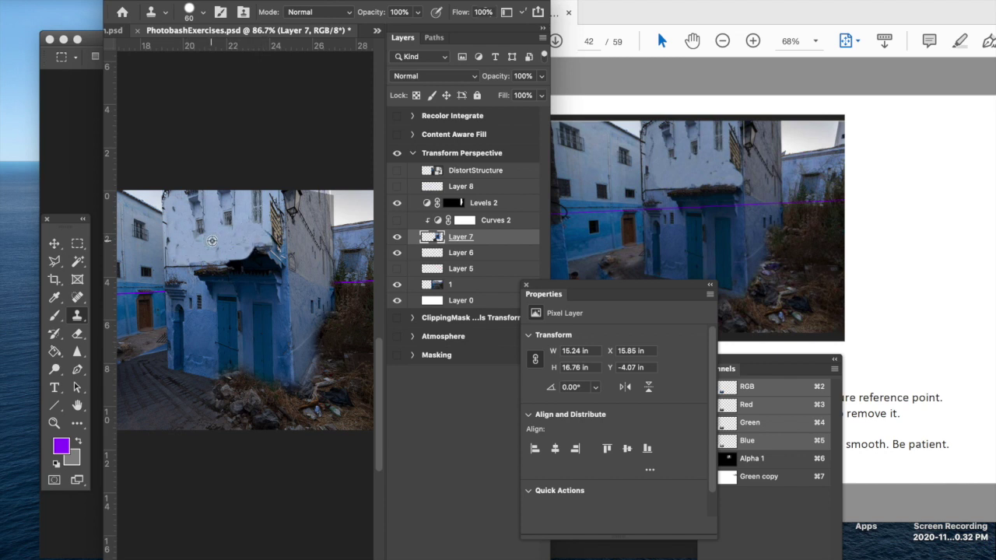
pyautogui.moveTo(263, 249); pyautogui.dragTo(248, 261)
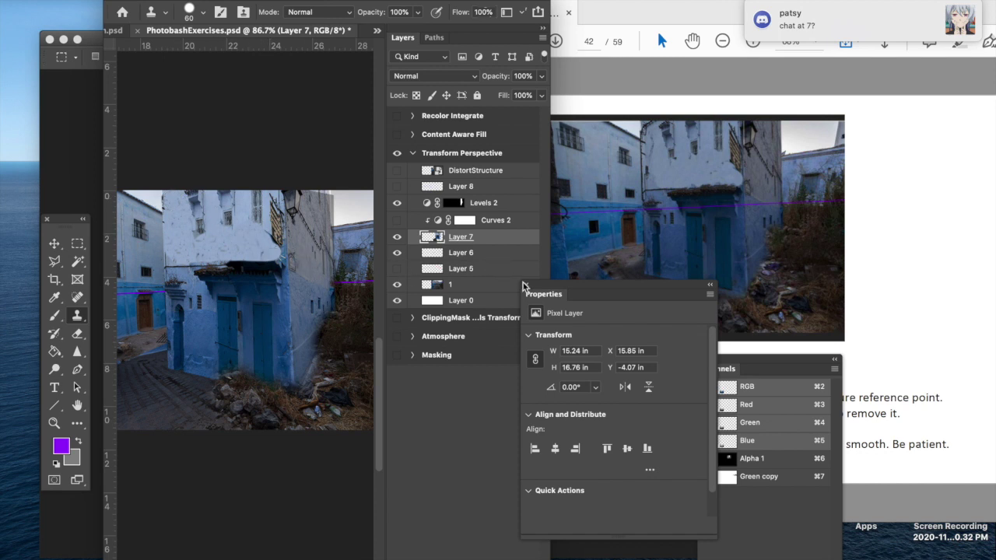
# Set the Clone Stamp to sample the current layer only, and show the Curves 2 adjustment again
pyautogui.press('super+shift+5')
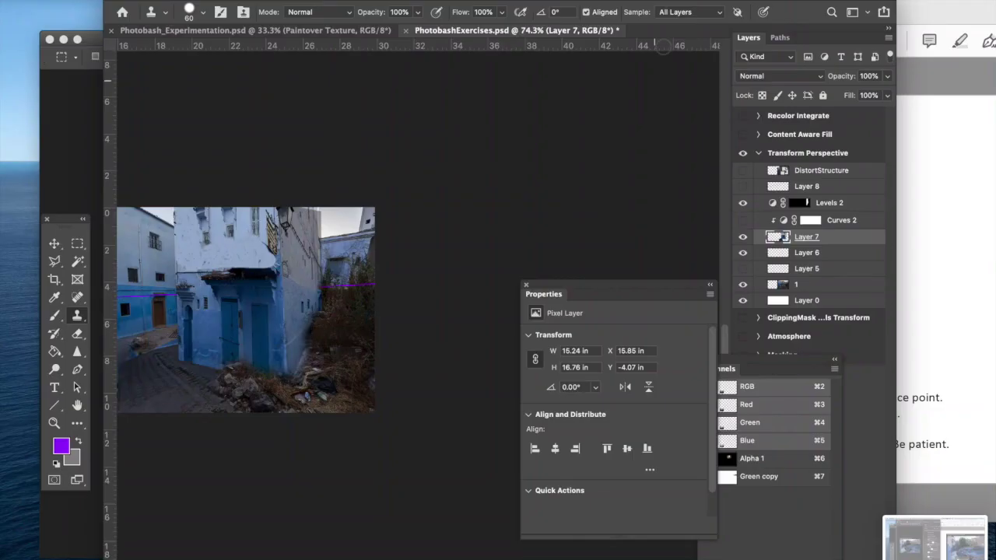
pyautogui.click(685, 11)
pyautogui.click(681, 1)
pyautogui.click(743, 235)
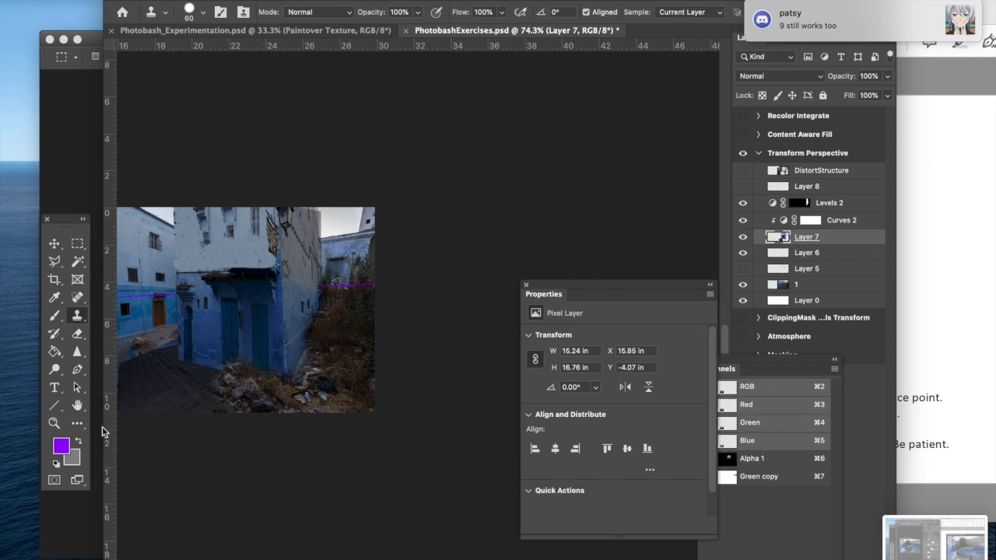
pyautogui.click(53, 423)
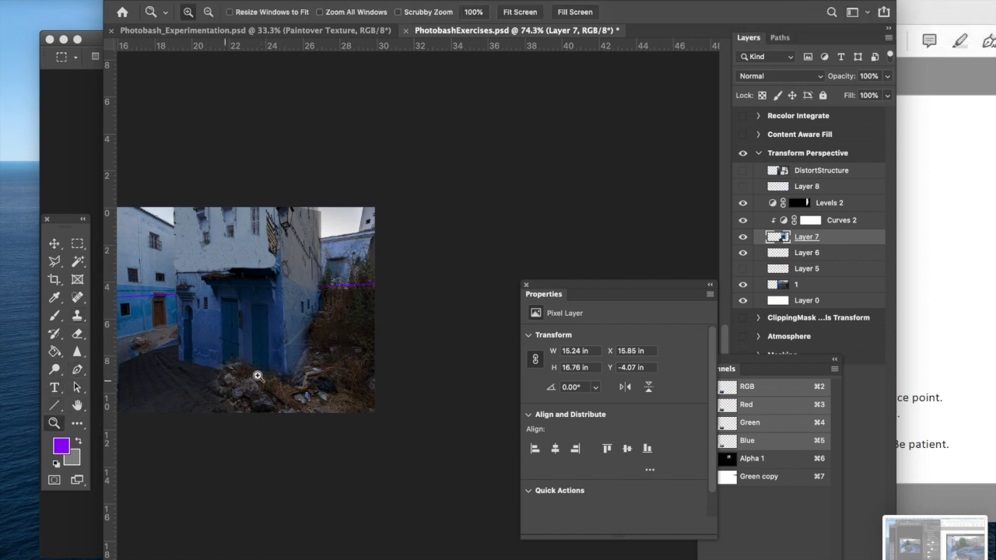
pyautogui.keyDown('alt'); pyautogui.click(255, 376); pyautogui.keyUp('alt')
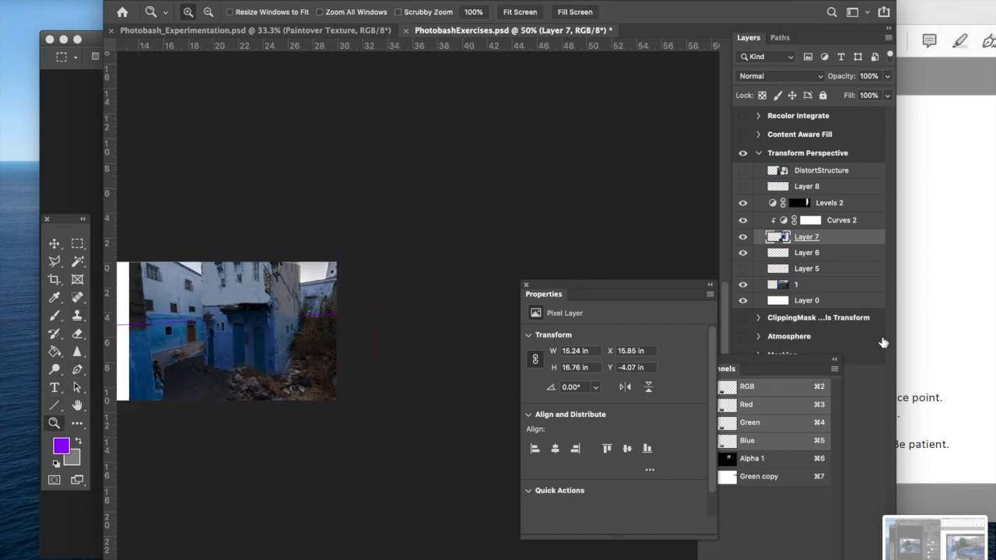
# Check page 43 of the PDF guide, and in Photoshop add a Brightness/Contrast adjustment layer directly above Curves 2
pyautogui.click(938, 333)
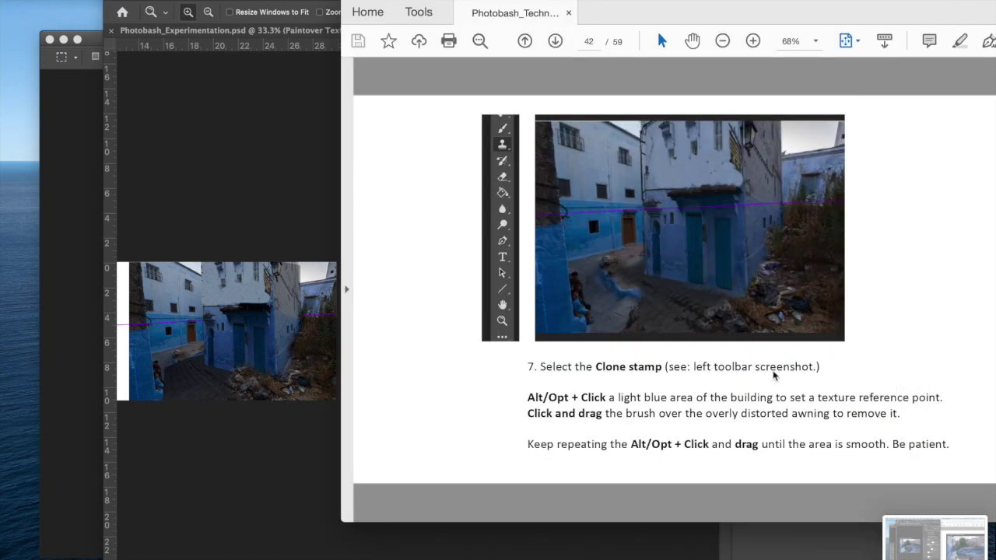
pyautogui.scroll(-3, 767, 372)
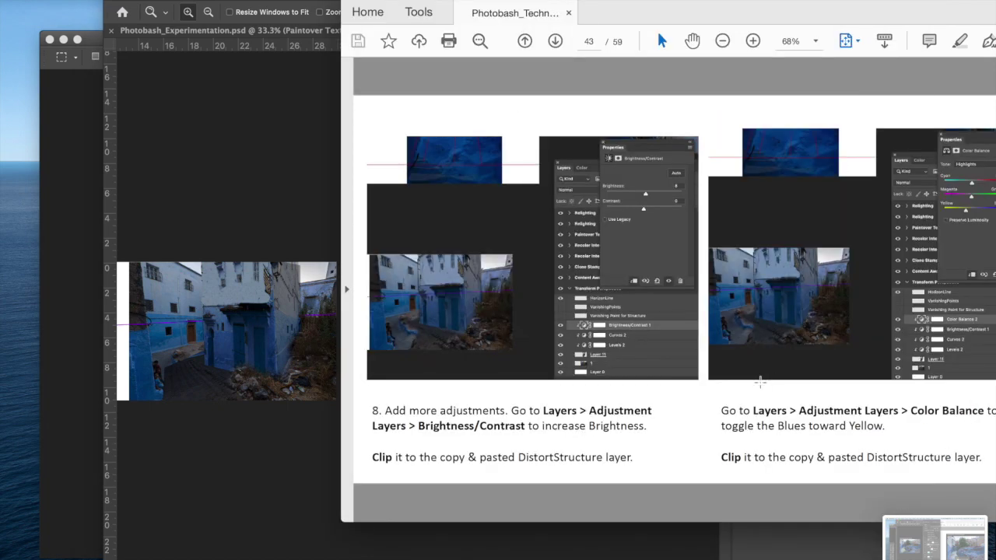
pyautogui.press('super+shift+5')
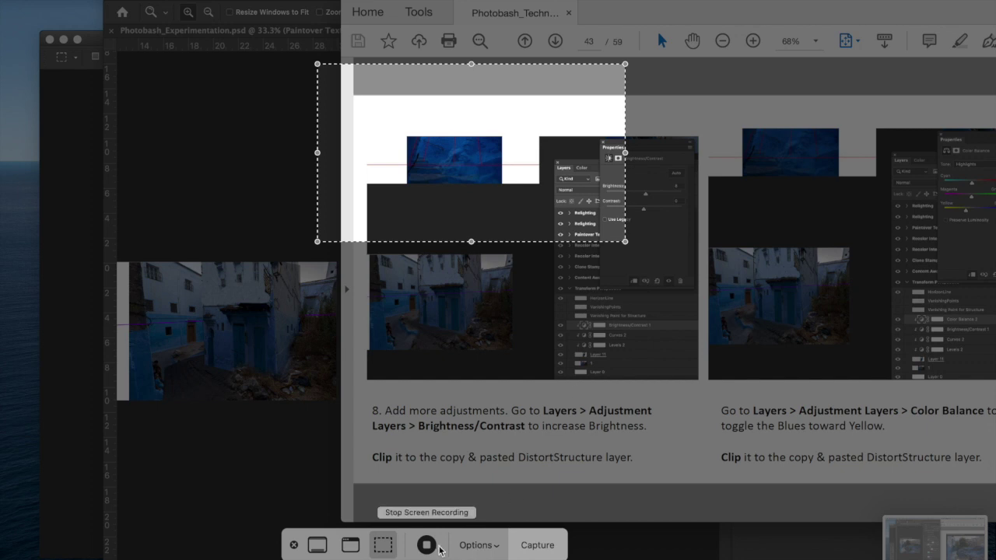
pyautogui.click(427, 545)
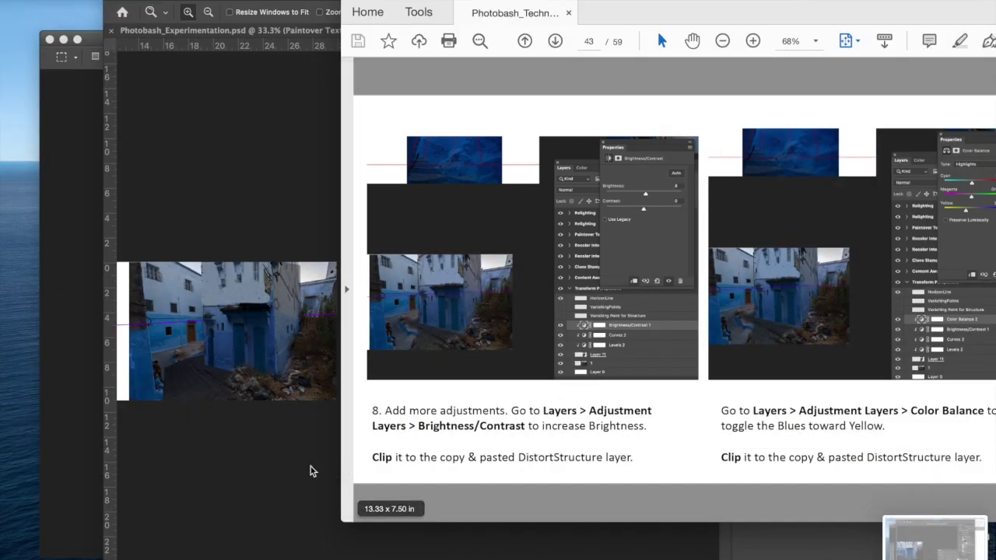
pyautogui.click(333, 467)
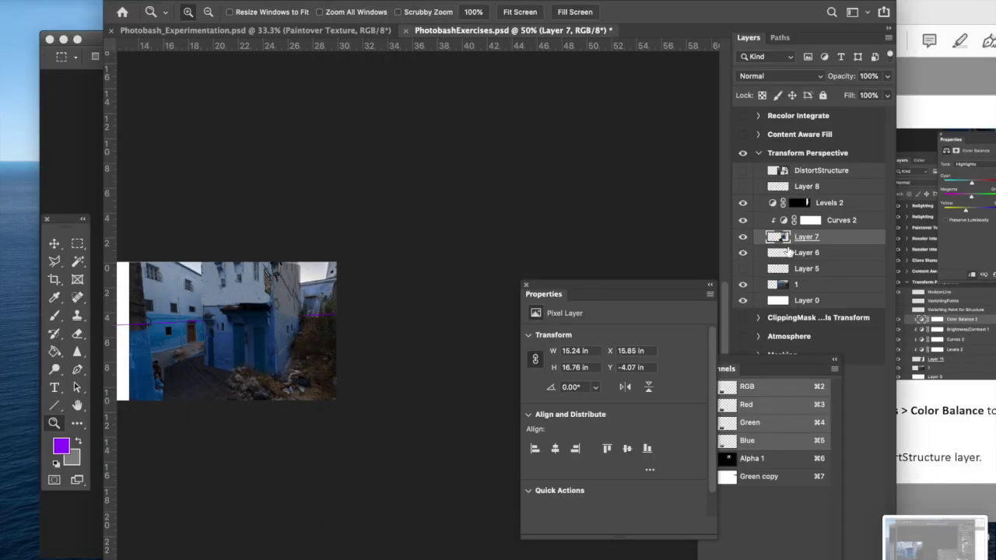
pyautogui.click(831, 205)
pyautogui.click(817, 221)
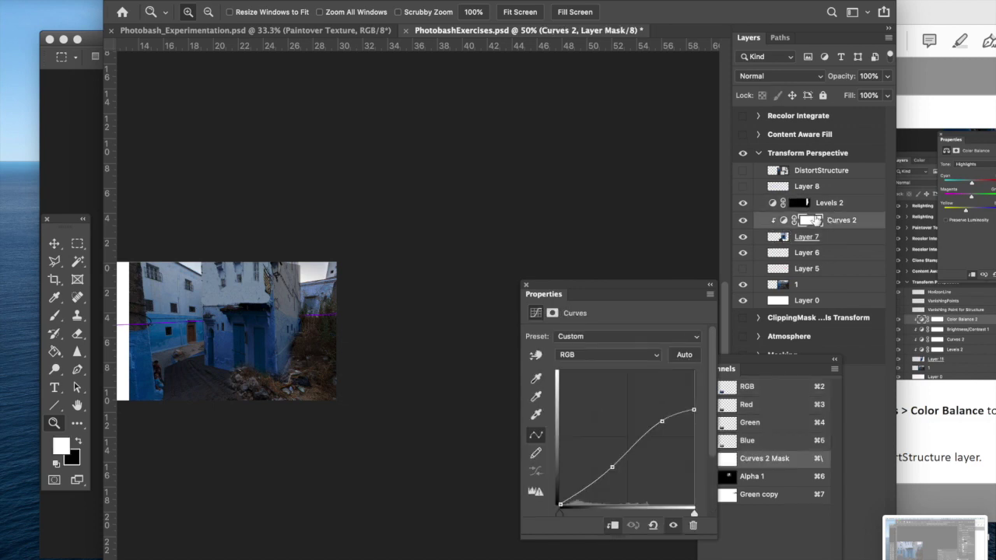
pyautogui.click(218, 2)
pyautogui.moveTo(268, 162)
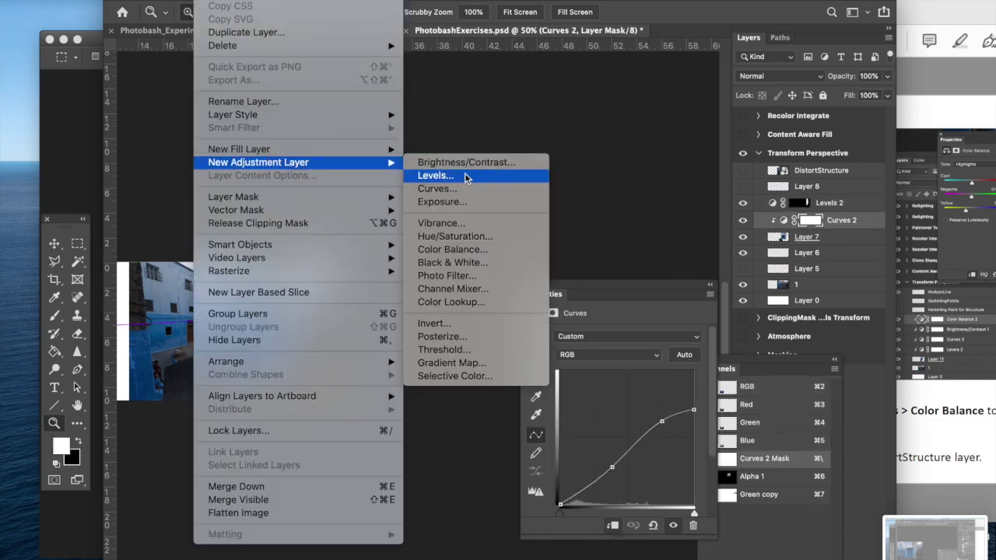
pyautogui.click(468, 162)
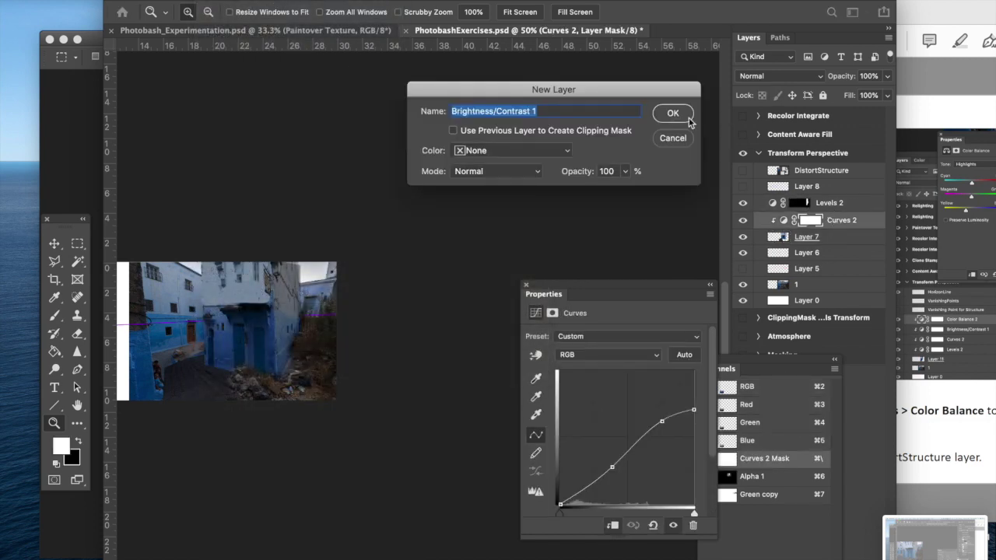
pyautogui.click(689, 119)
# Set the Brightness/Contrast adjustment's brightness to 9 and clip it to Layer 7 along with Curves 2
pyautogui.click(941, 221)
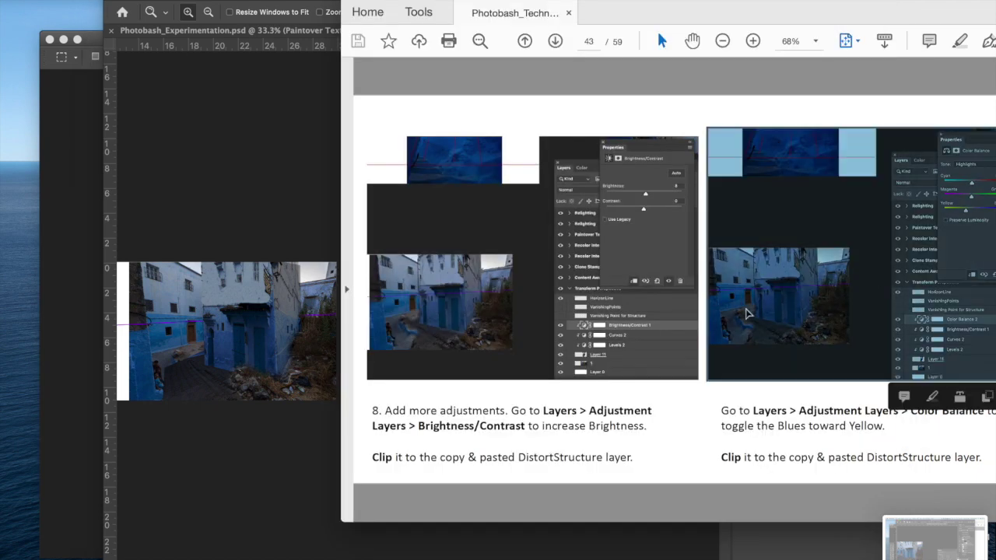
pyautogui.click(523, 529)
pyautogui.moveTo(613, 379); pyautogui.dragTo(621, 381)
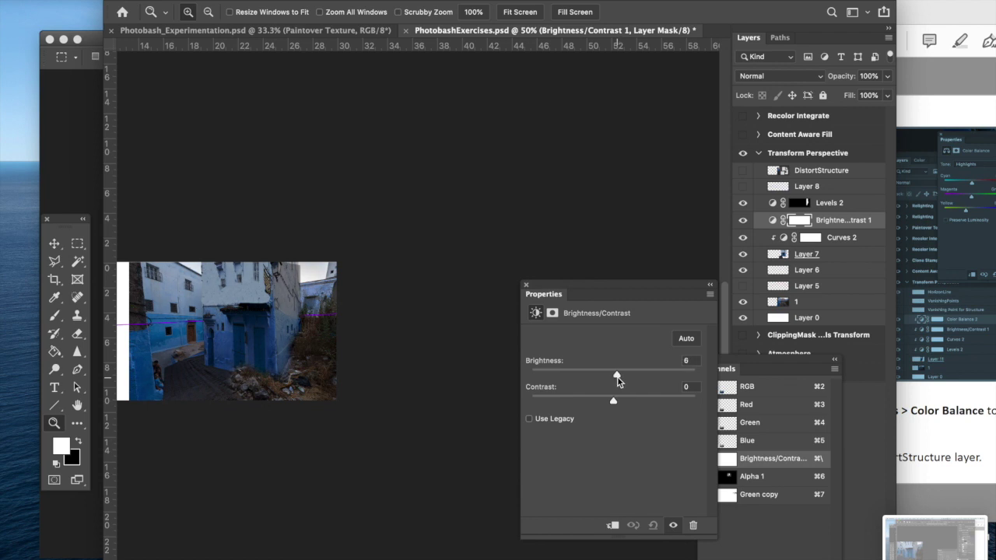
pyautogui.click(952, 397)
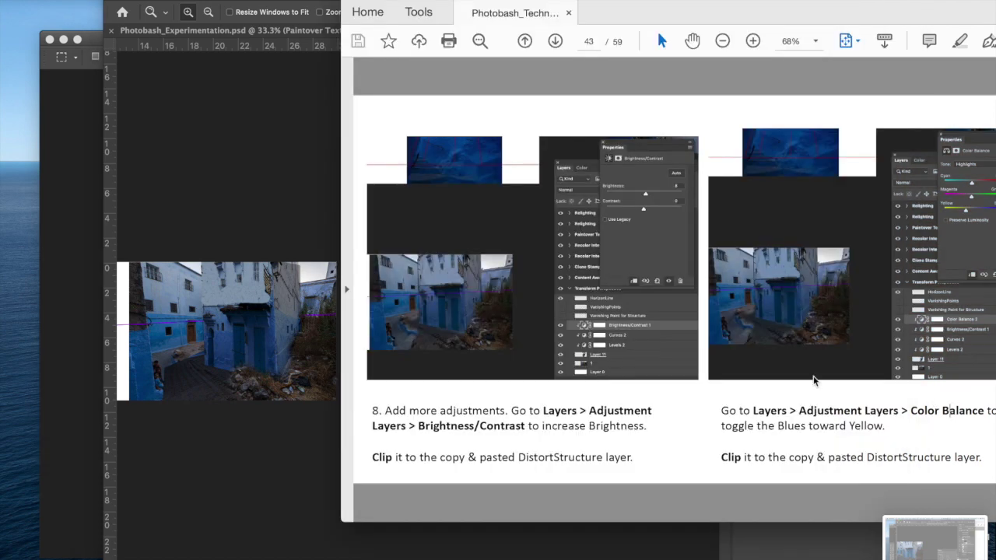
pyautogui.click(240, 469)
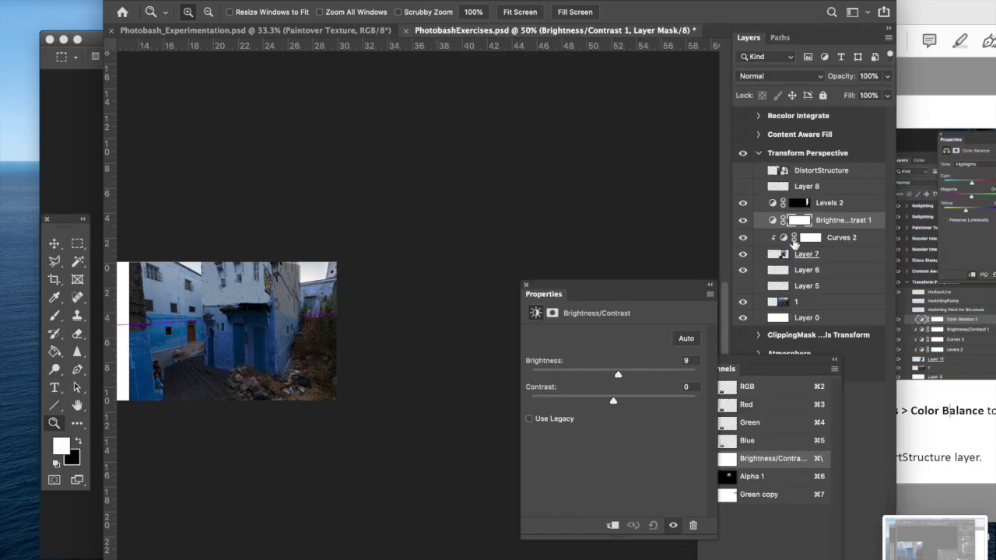
pyautogui.keyDown('alt'); pyautogui.click(813, 228); pyautogui.keyUp('alt')
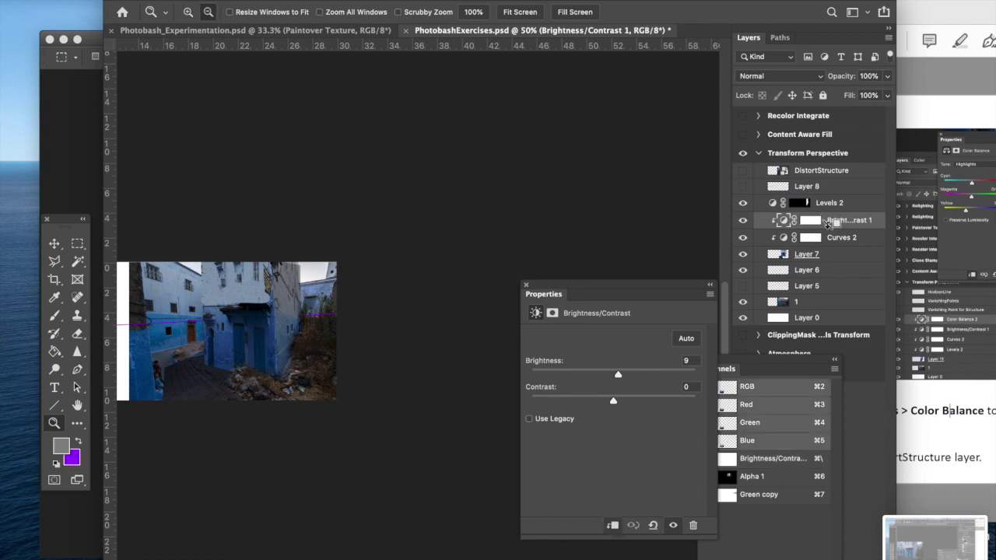
# Clip the Levels 2 adjustment to the pasted building on Layer 7
pyautogui.click(957, 433)
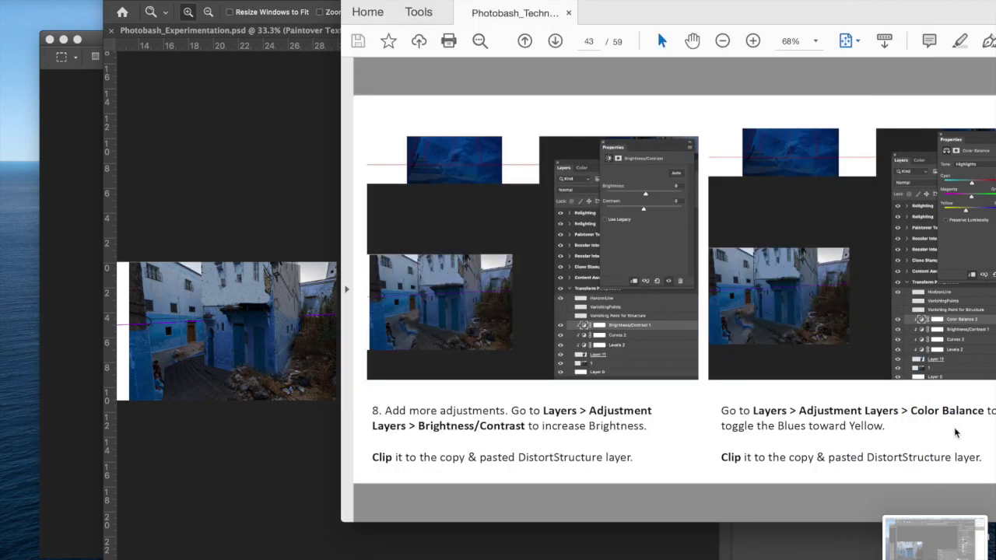
pyautogui.click(304, 456)
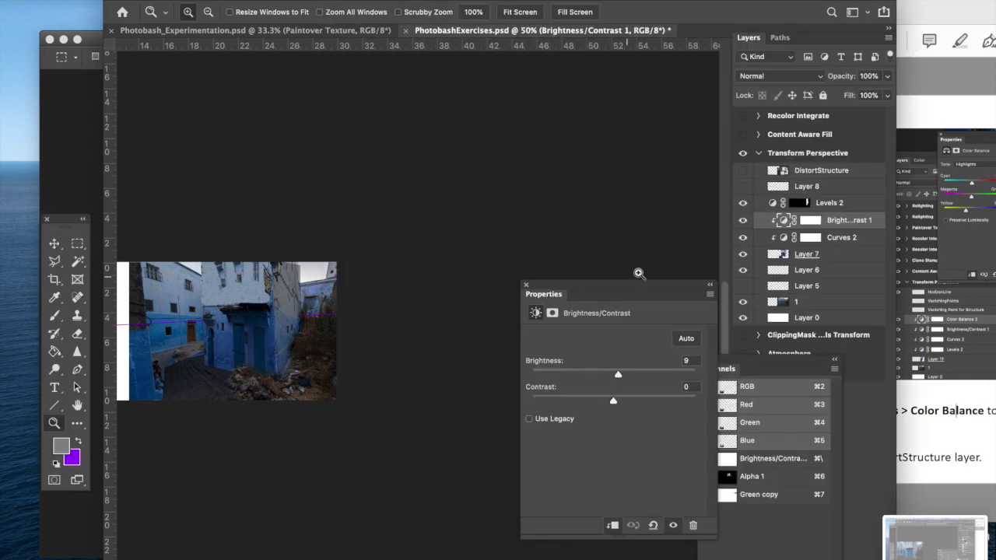
pyautogui.keyDown('alt'); pyautogui.click(832, 211); pyautogui.keyUp('alt')
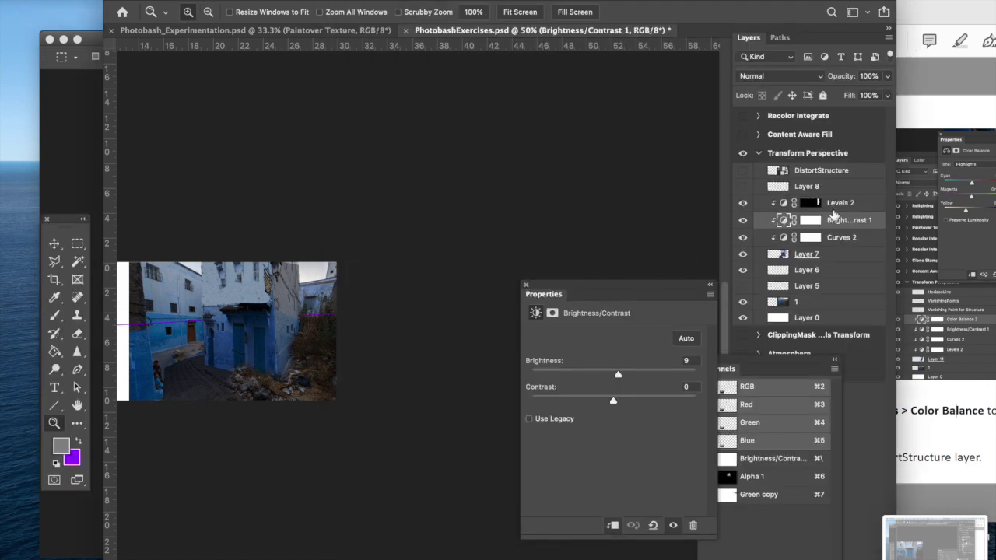
# Review pages 41 to 43 of the PDF guide, and in Photoshop add a clipped Color Balance adjustment above Brightness/Contrast
pyautogui.click(951, 464)
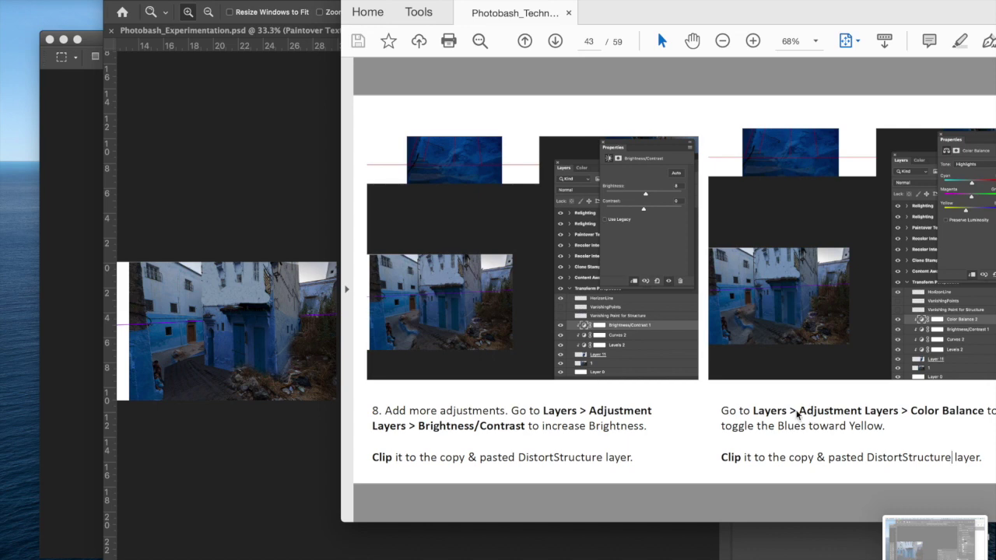
pyautogui.scroll(2, 684, 405)
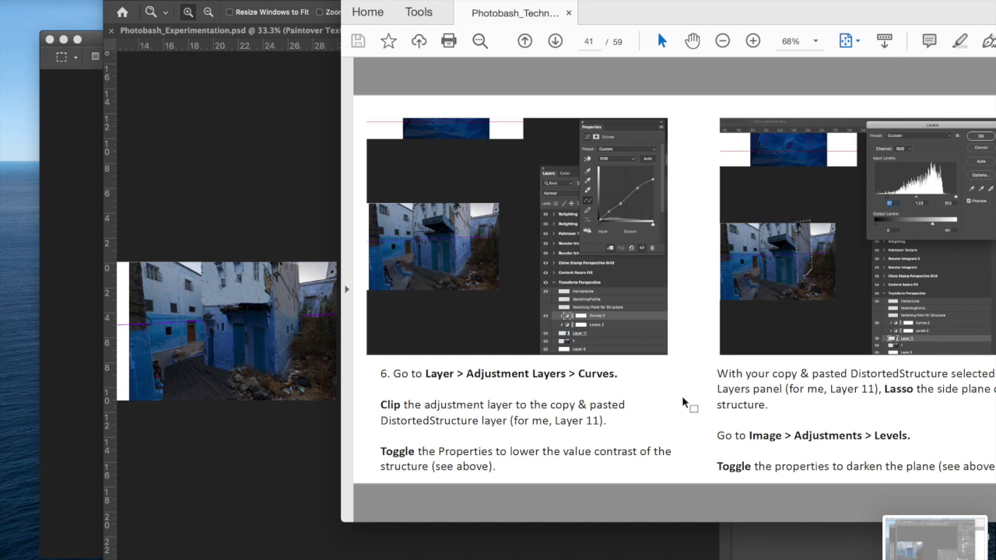
pyautogui.press('Right')
pyautogui.press('Right')
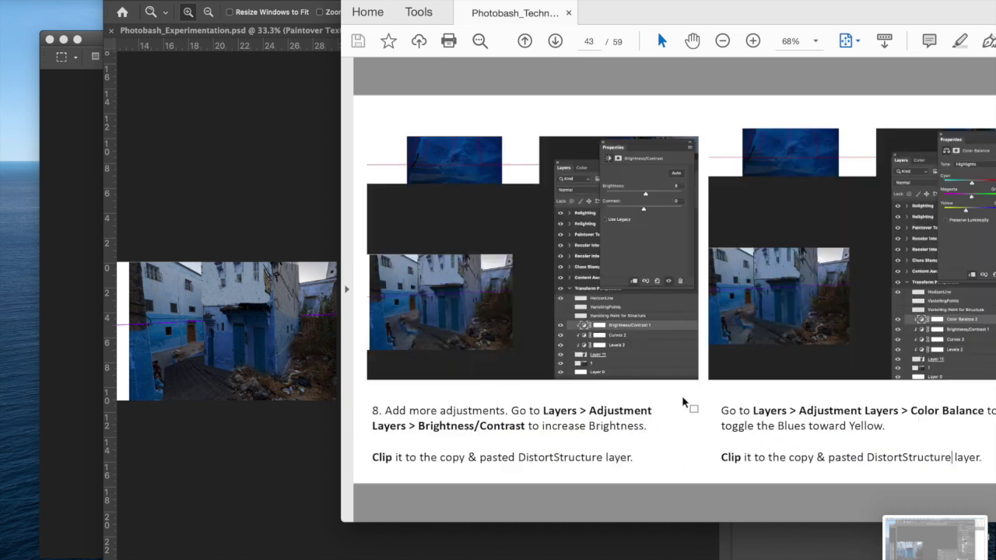
pyautogui.click(287, 429)
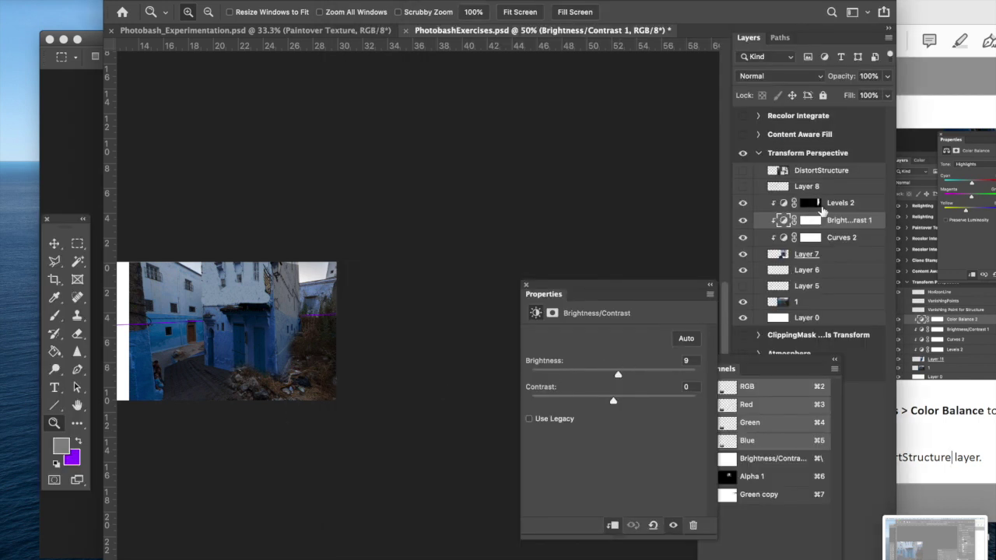
pyautogui.click(204, 0)
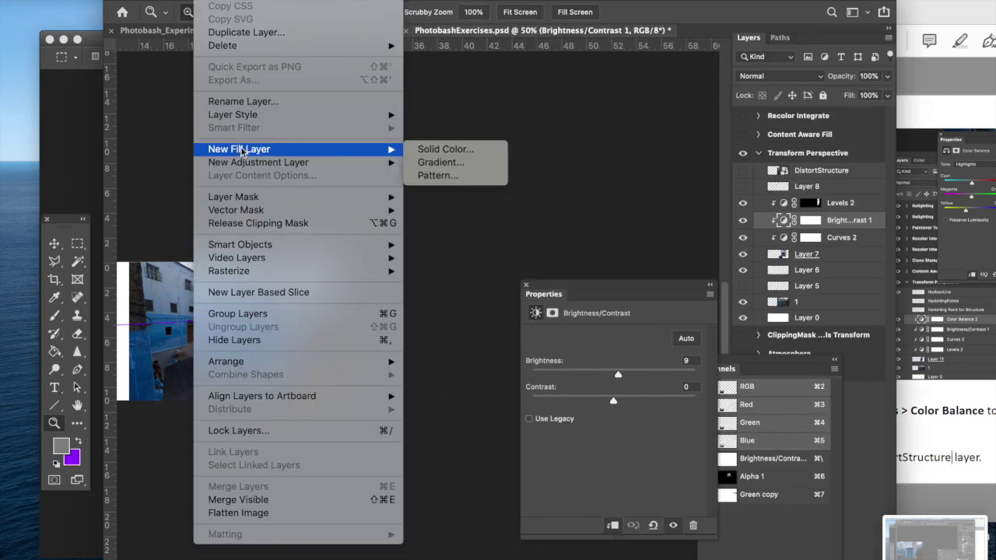
pyautogui.moveTo(311, 162)
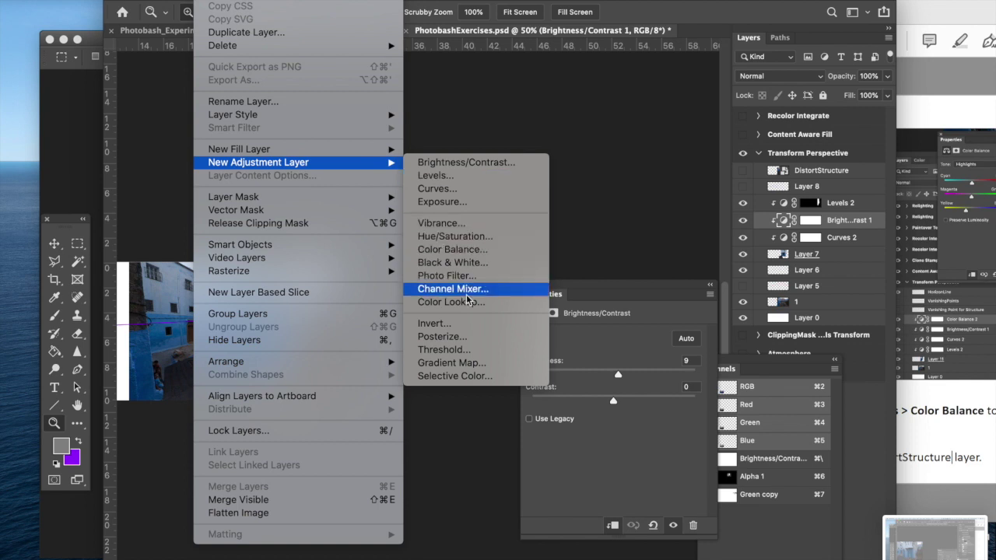
pyautogui.click(462, 250)
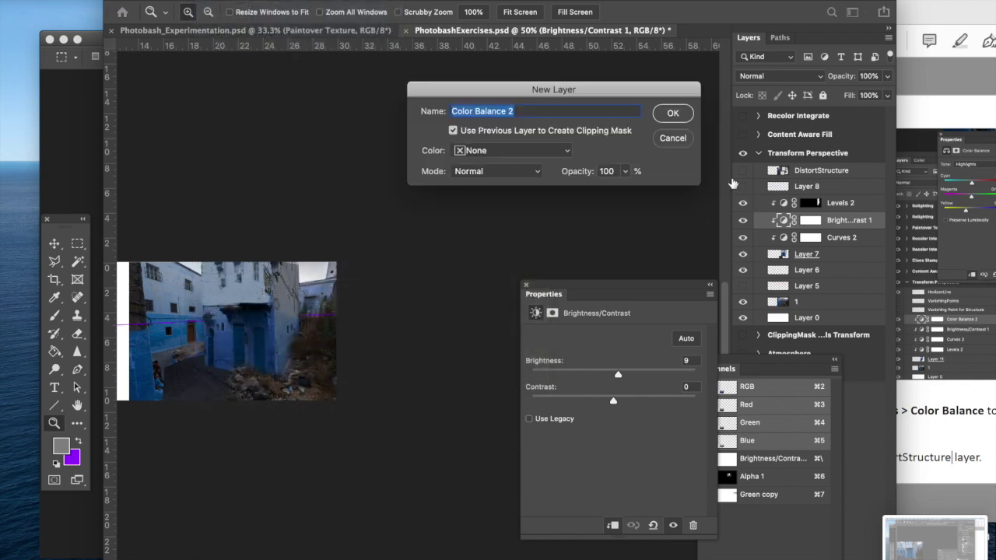
pyautogui.click(673, 118)
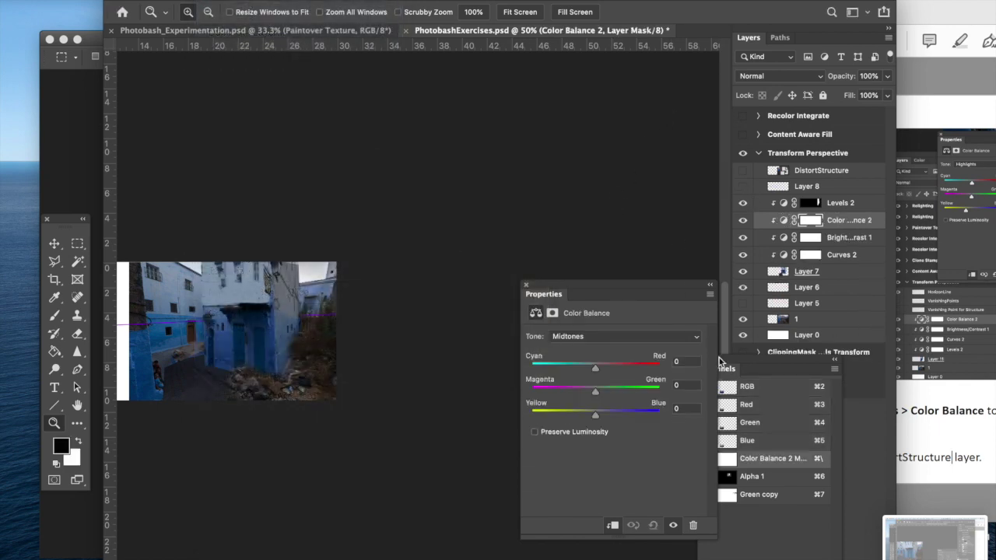
# Set the Color Balance midtones to +16 Cyan-Red, +17 Magenta-Green and +16 Yellow-Blue, consulting the guide's example
pyautogui.moveTo(596, 413); pyautogui.dragTo(578, 418)
pyautogui.click(954, 145)
pyautogui.moveTo(877, 5); pyautogui.dragTo(814, 7)
pyautogui.click(617, 545)
pyautogui.moveTo(577, 416); pyautogui.dragTo(606, 371)
# Set the Color Balance highlights to -27 Cyan-Red, -26 Magenta-Green and -12 Yellow-Blue
pyautogui.click(606, 336)
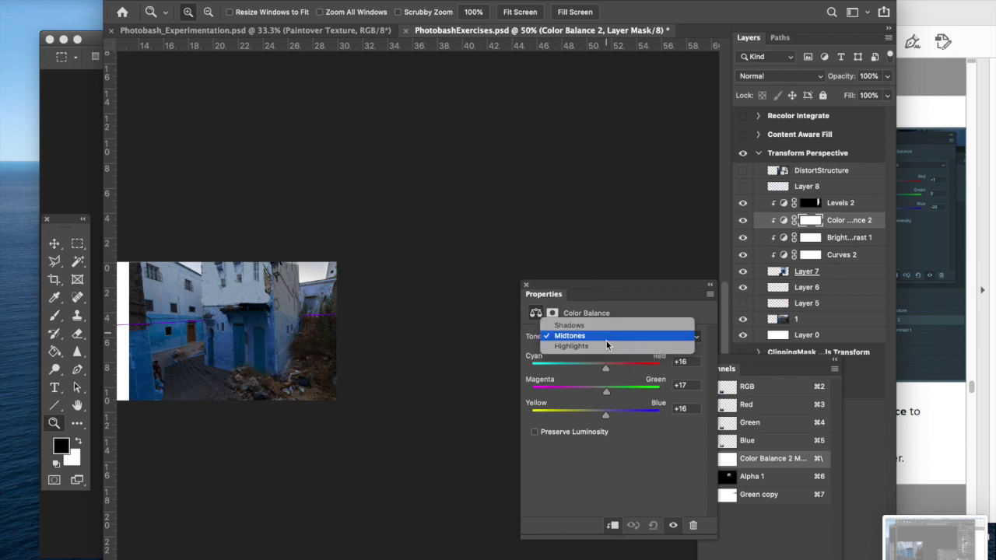
pyautogui.click(605, 349)
pyautogui.moveTo(596, 367); pyautogui.dragTo(578, 418)
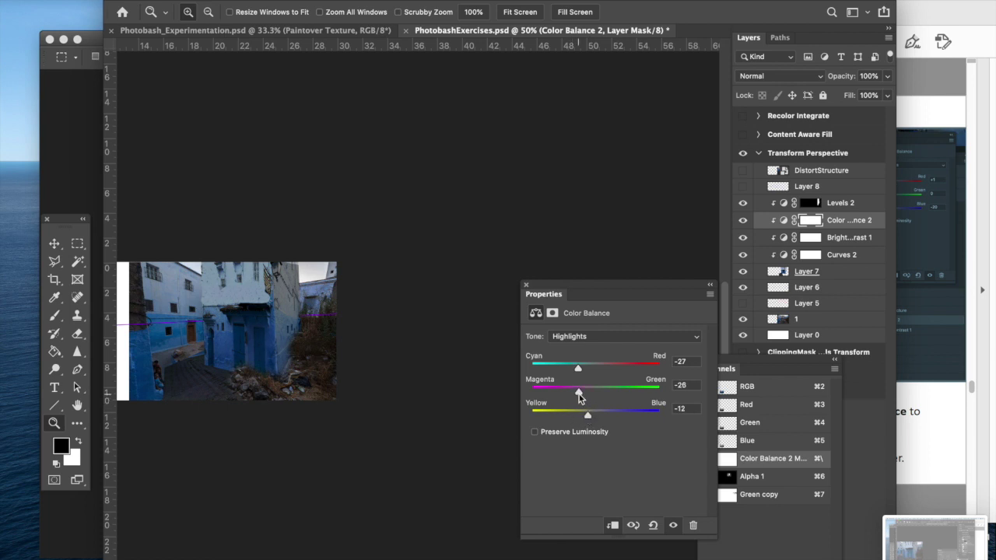
# Check page 44 of the PDF guide, and in Photoshop activate Layer 7 and move the Channels panel clear of the layer list
pyautogui.click(914, 321)
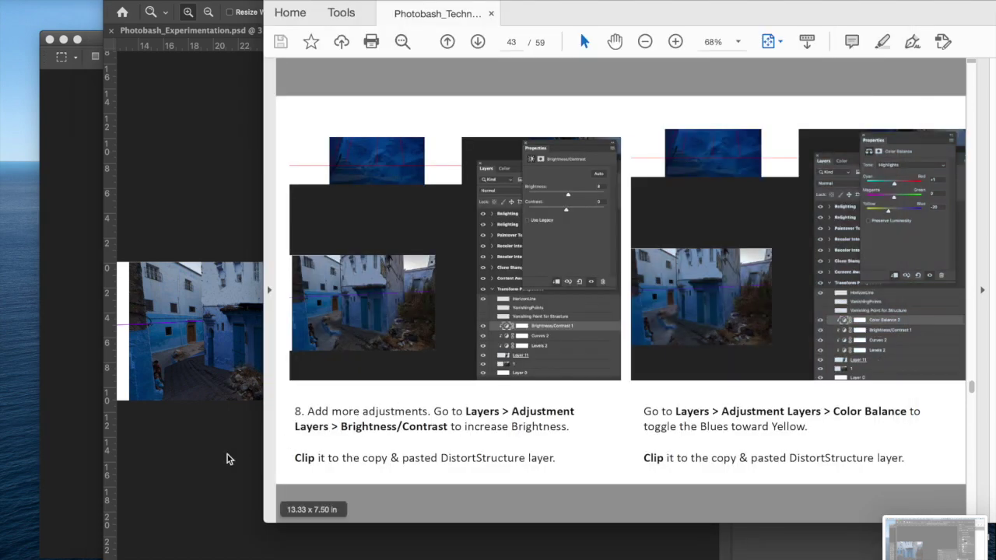
pyautogui.scroll(-2, 424, 398)
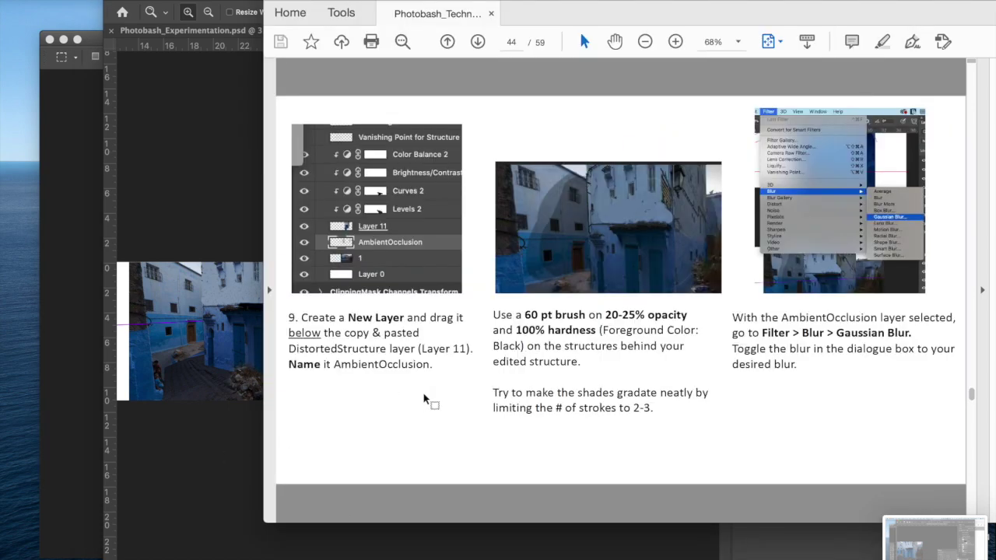
pyautogui.click(196, 414)
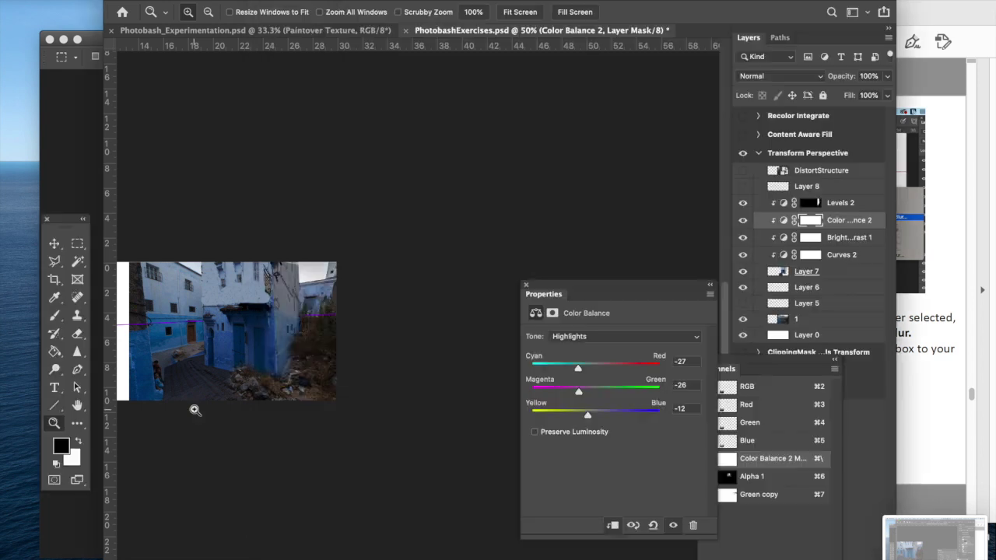
pyautogui.click(860, 351)
pyautogui.click(831, 287)
pyautogui.click(827, 272)
pyautogui.moveTo(791, 364); pyautogui.dragTo(662, 201)
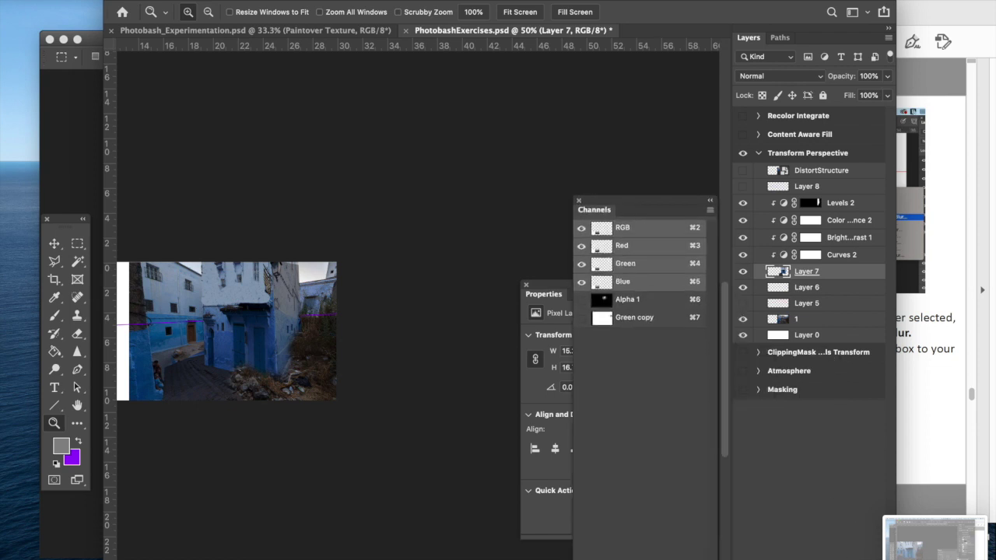
# Add a new layer directly below Layer 7 and name it AmbientOcclusion
pyautogui.press('super+shift+alt+n')
pyautogui.moveTo(825, 288); pyautogui.dragTo(824, 296)
pyautogui.doubleClick(809, 288)
pyautogui.write('AmbientOcclusion')
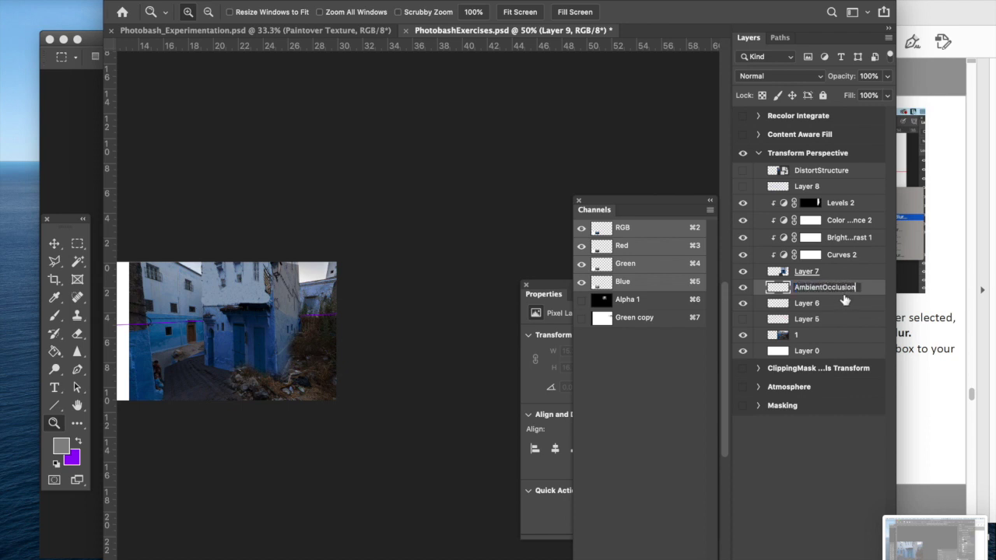
# Confirm the AmbientOcclusion layer name, activate the Brush tool and consult the brush settings on page 44 of the PDF guide
pyautogui.press('Return')
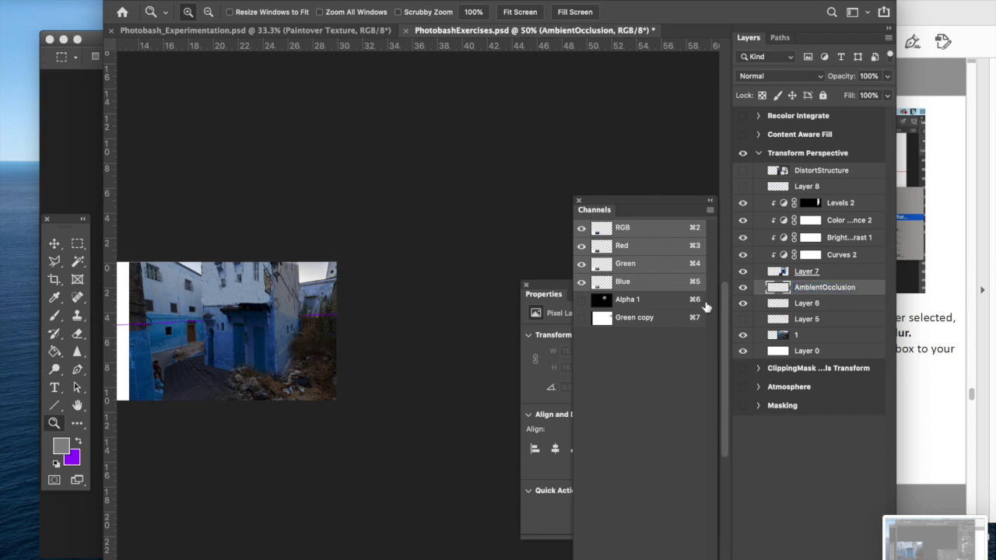
pyautogui.press('b')
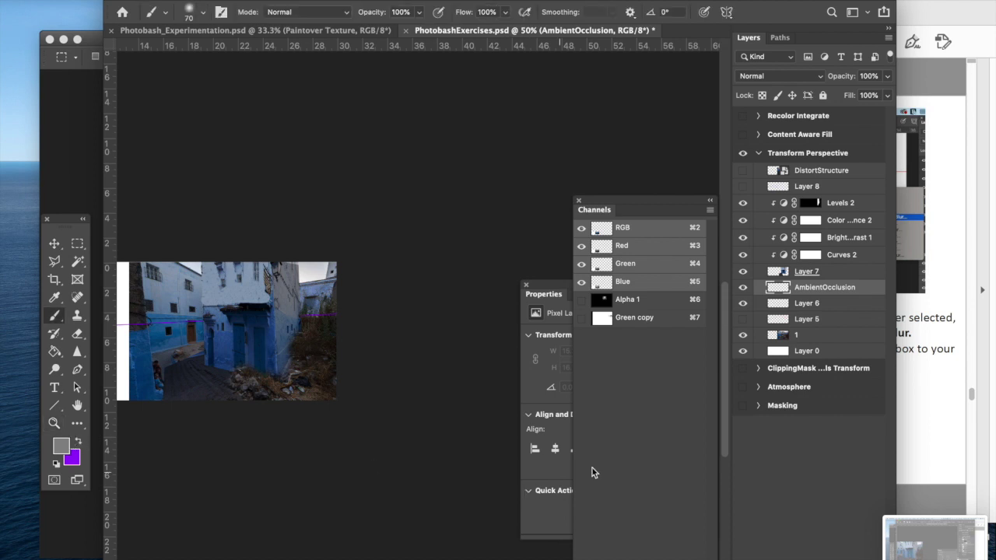
pyautogui.click(916, 443)
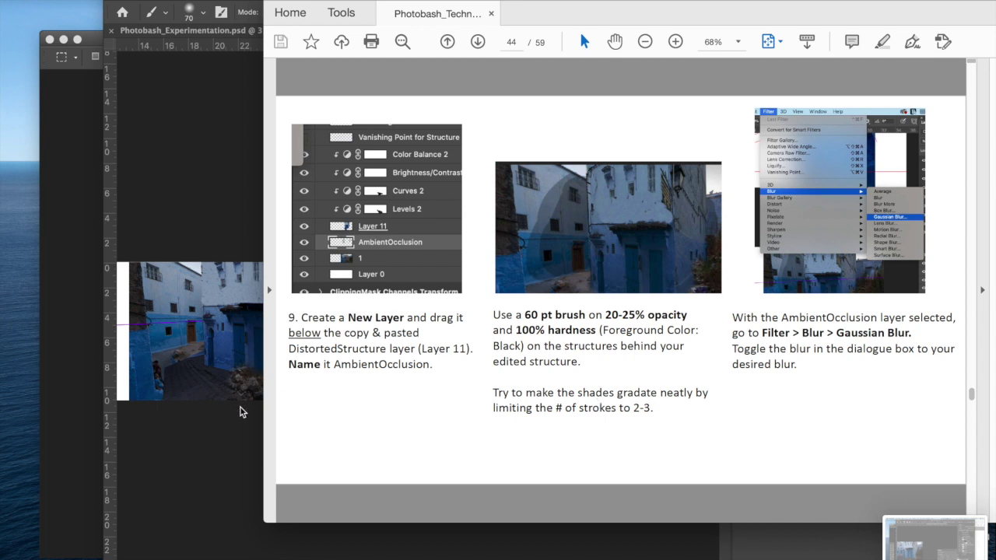
pyautogui.click(239, 429)
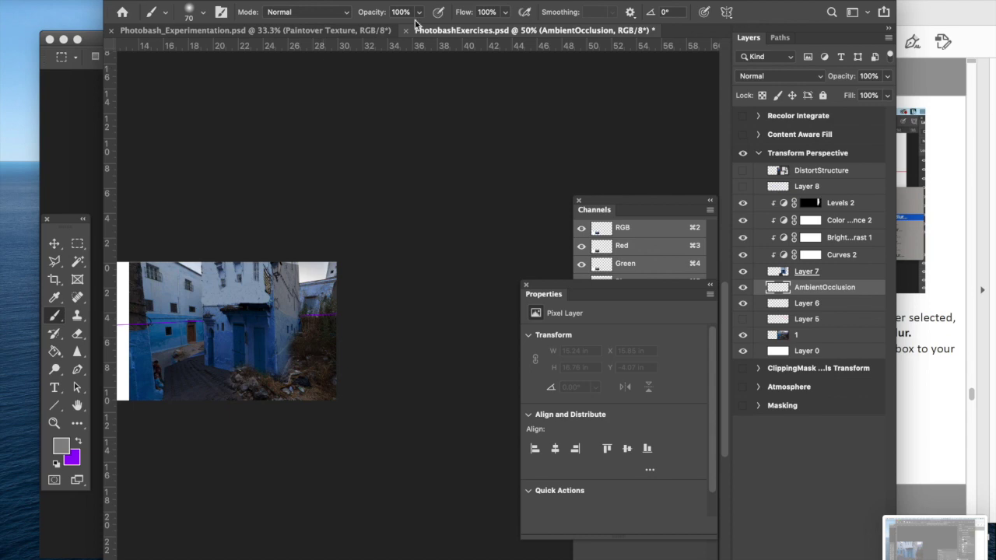
# In Photoshop, close the floating Properties and Channels panels and reposition the application window so the brush options are reachable
pyautogui.moveTo(432, 2); pyautogui.dragTo(307, 23)
pyautogui.click(527, 285)
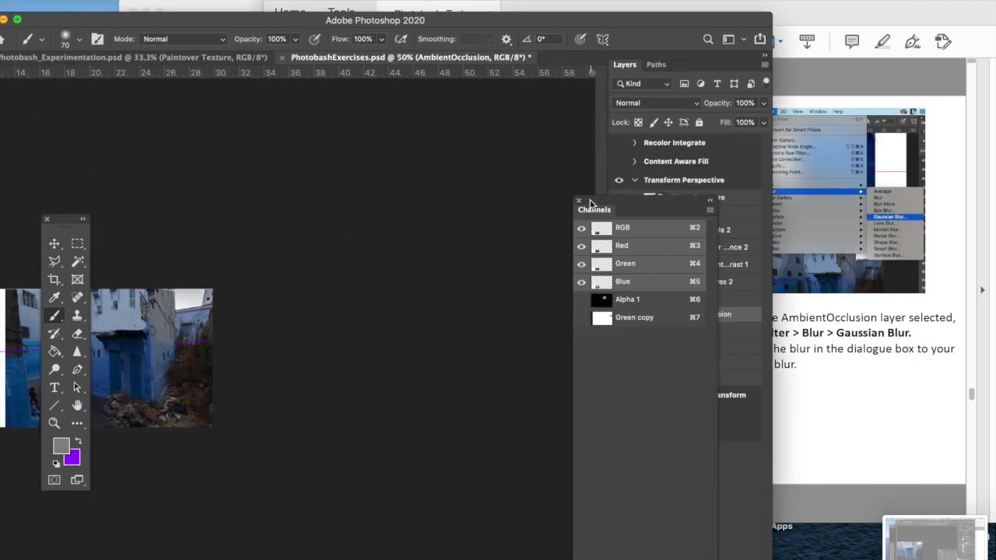
pyautogui.click(579, 201)
pyautogui.moveTo(560, 24); pyautogui.dragTo(720, 10)
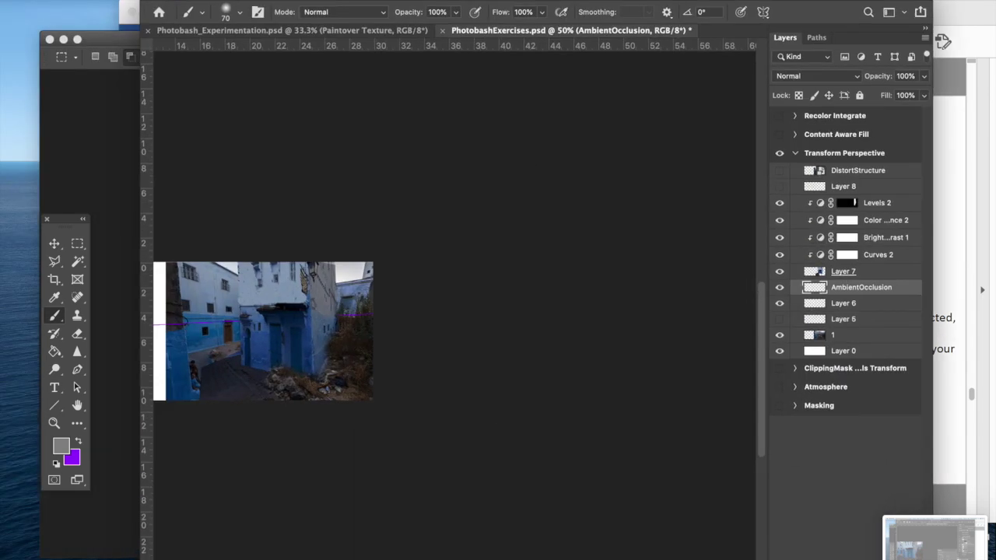
# Set the brush size to 60 px and the brush opacity to 20%
pyautogui.click(241, 14)
pyautogui.click(266, 37)
pyautogui.write('60')
pyautogui.press('Return')
pyautogui.moveTo(418, 2); pyautogui.dragTo(385, 2)
pyautogui.click(405, 12)
pyautogui.write('20')
pyautogui.press('Return')
pyautogui.moveTo(272, 3); pyautogui.dragTo(339, 3)
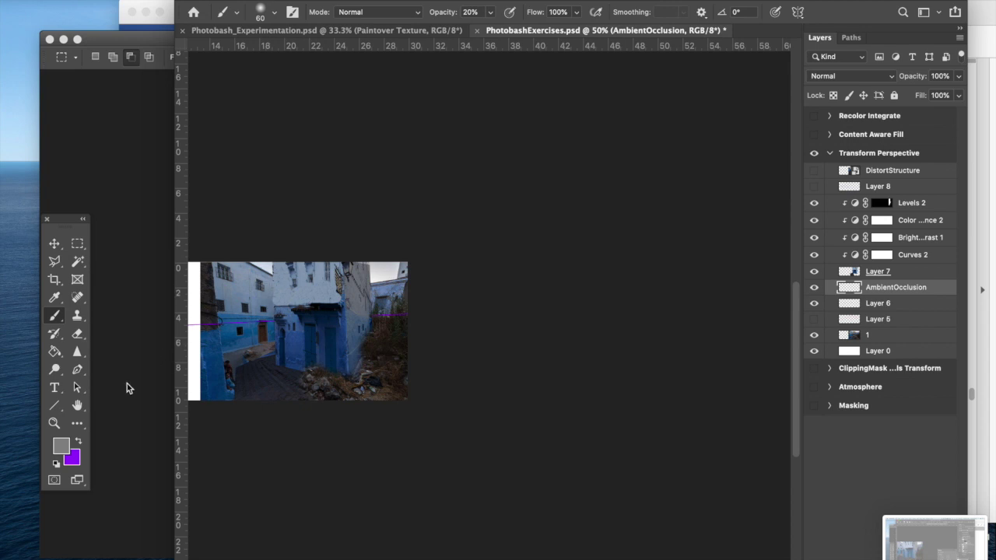
# Set the foreground color to black (000000) and brush shading onto the structures directly behind the pasted building on the AmbientOcclusion layer
pyautogui.click(61, 445)
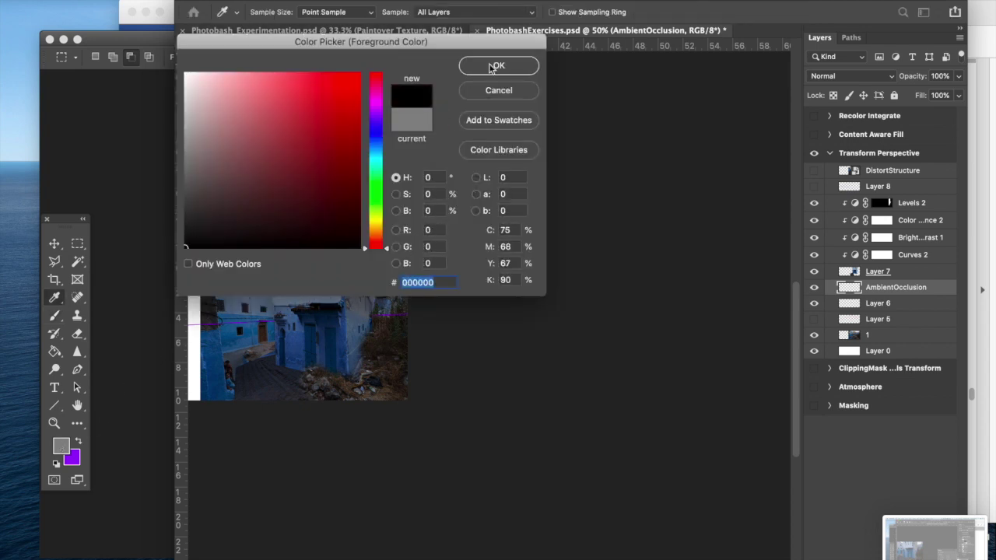
pyautogui.click(498, 65)
pyautogui.press('b')
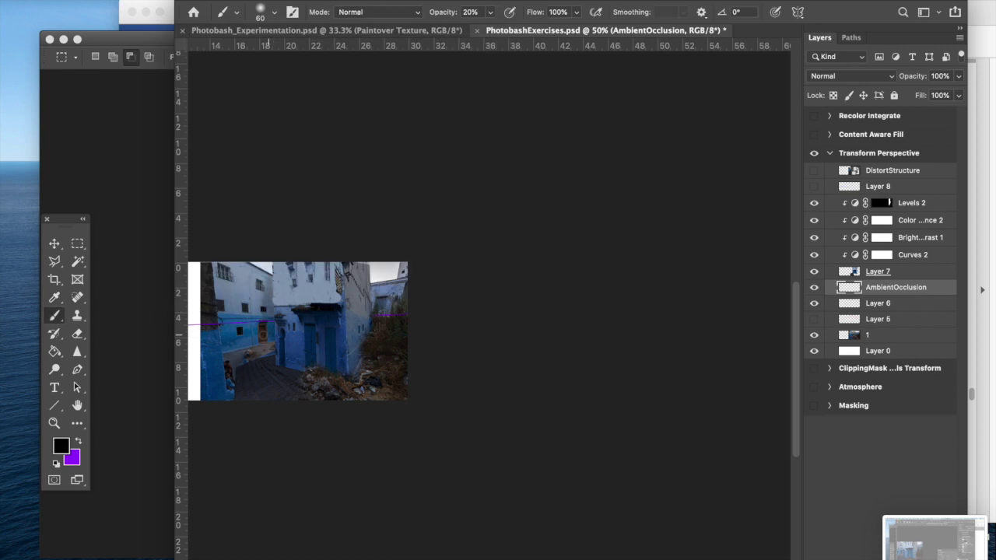
pyautogui.moveTo(257, 296); pyautogui.dragTo(256, 335)
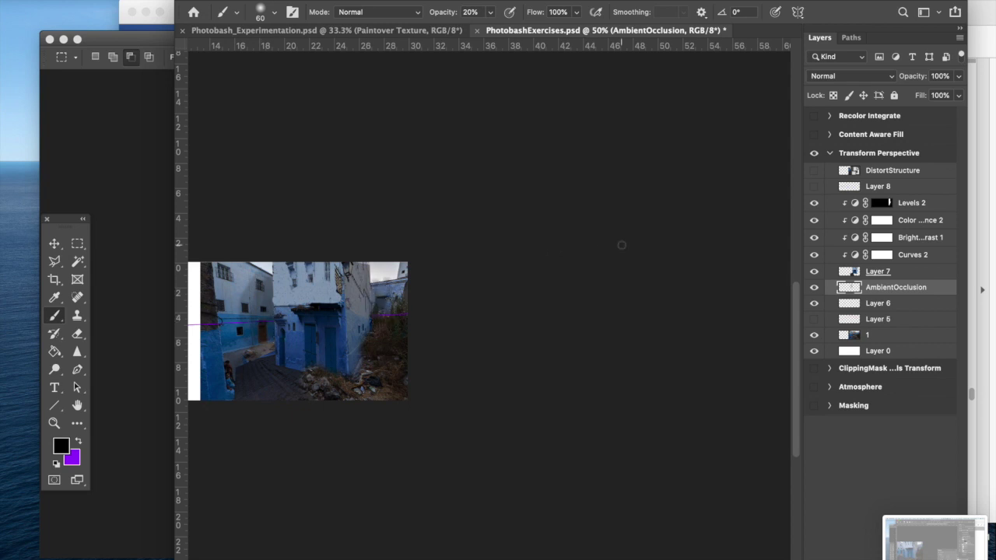
# Following the PDF guide, apply a Gaussian Blur to the AmbientOcclusion layer, adjusting the radius by eye to soften the shading
pyautogui.moveTo(644, 6); pyautogui.dragTo(286, 65)
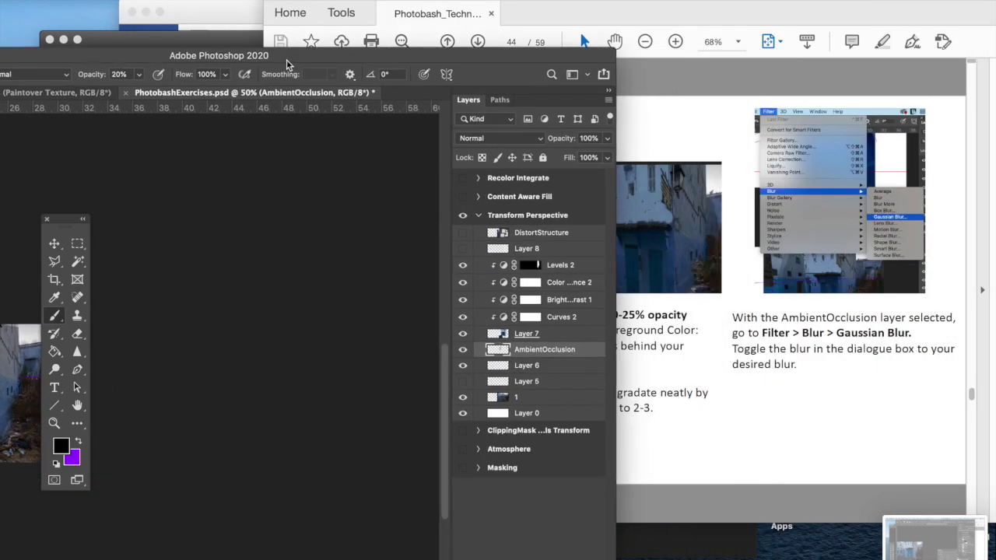
pyautogui.click(710, 235)
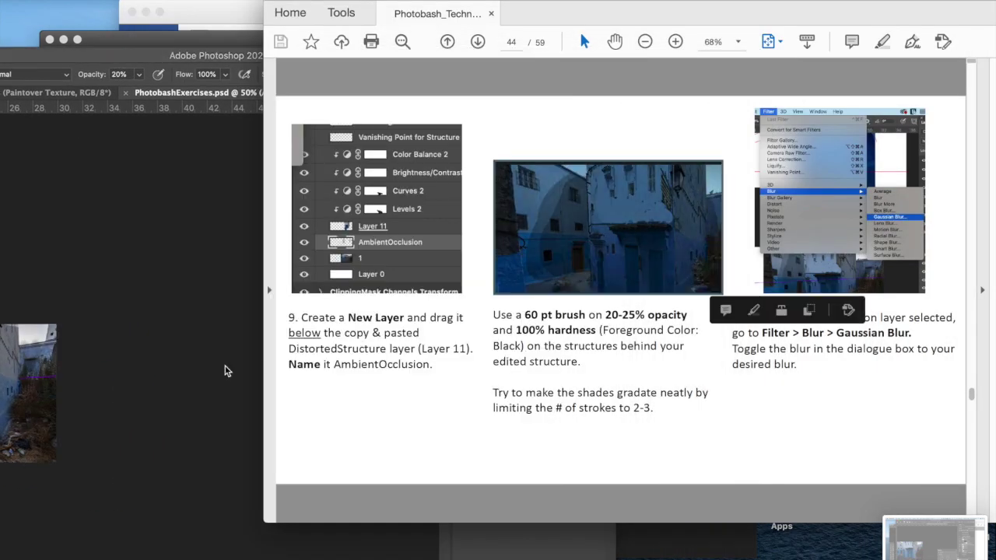
pyautogui.click(181, 186)
pyautogui.doubleClick(190, 61)
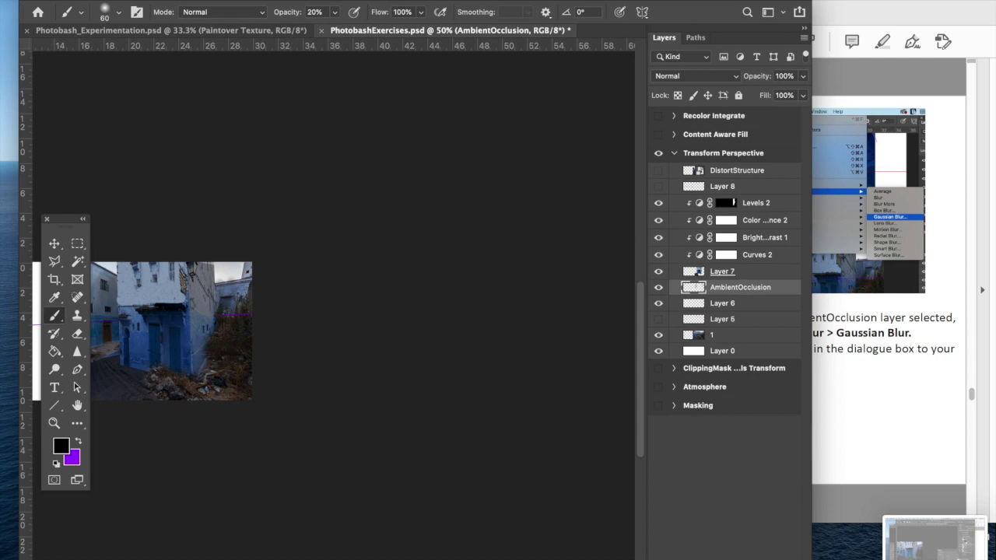
pyautogui.click(323, 2)
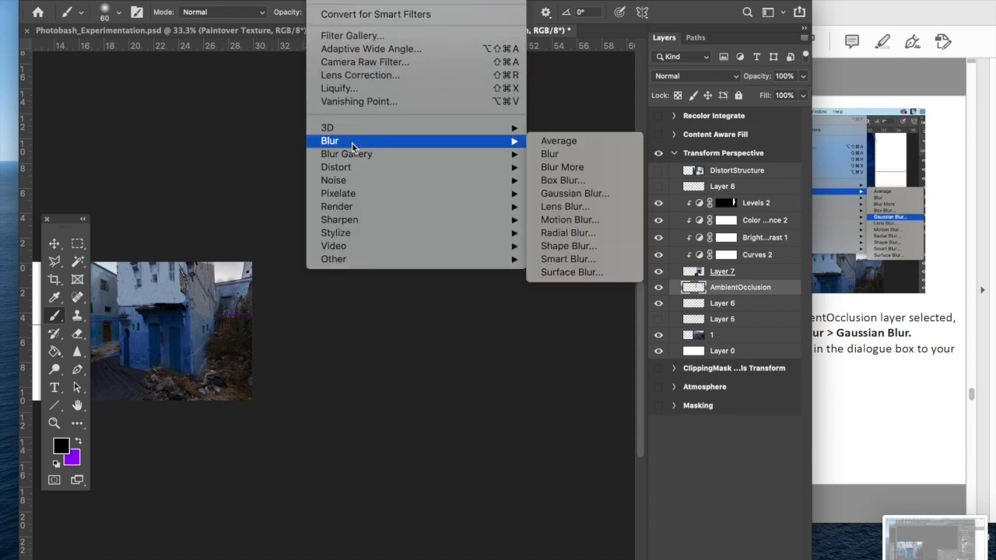
pyautogui.click(592, 193)
pyautogui.click(710, 248)
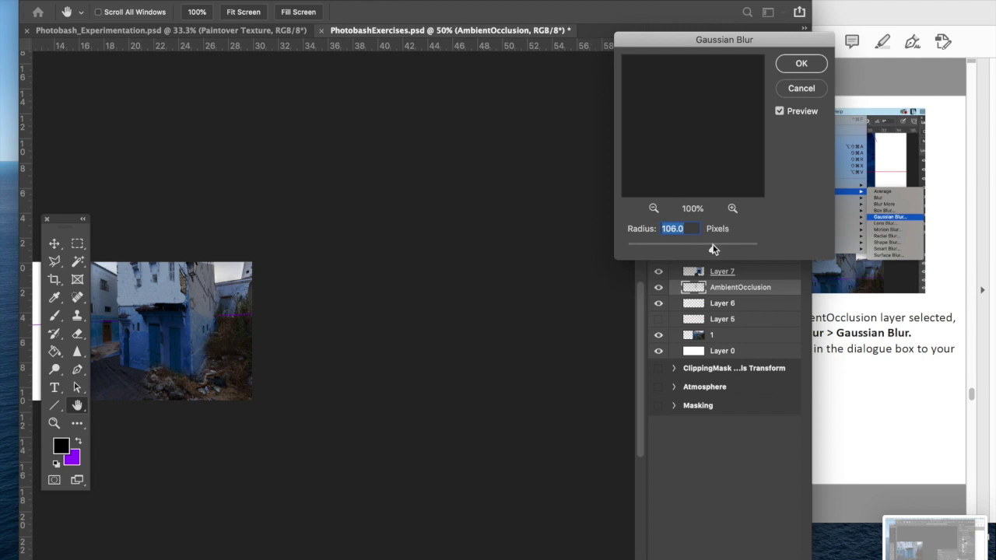
pyautogui.moveTo(695, 249); pyautogui.dragTo(685, 251)
pyautogui.click(685, 250)
pyautogui.moveTo(67, 225); pyautogui.dragTo(344, 176)
pyautogui.click(795, 67)
# Following page 45 of the PDF guide, duplicate the AmbientOcclusion layer in Photoshop and set the copy's opacity to 45%
pyautogui.click(922, 363)
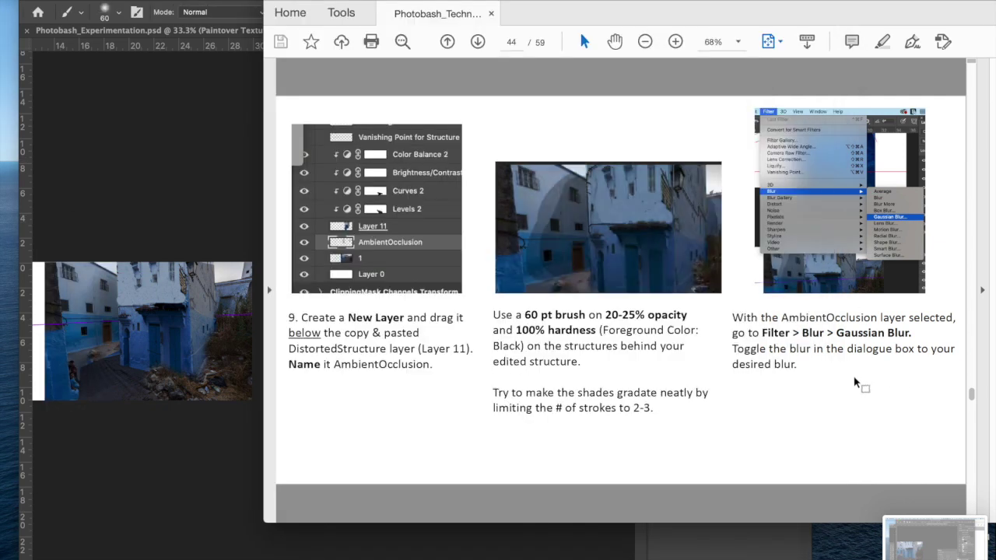
pyautogui.scroll(-5, 856, 381)
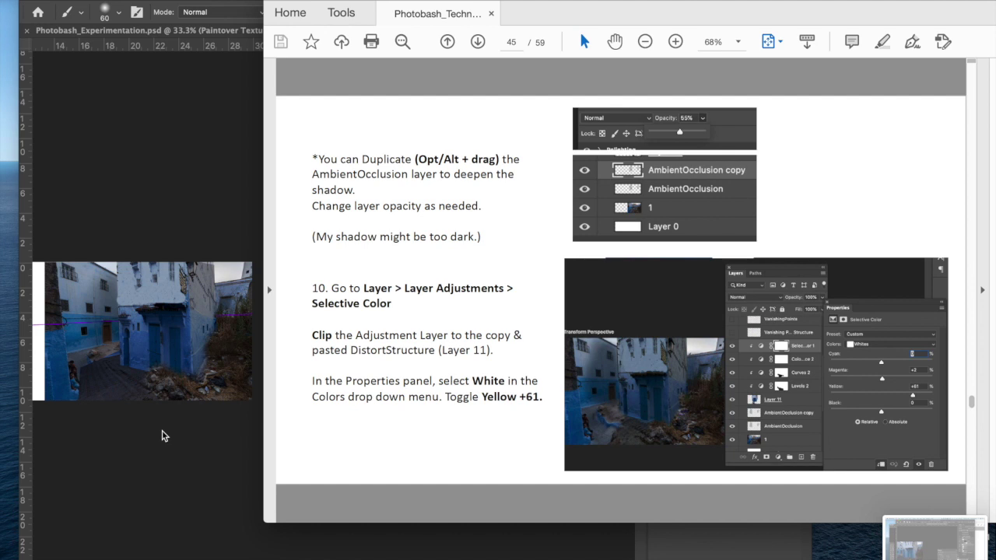
pyautogui.click(164, 436)
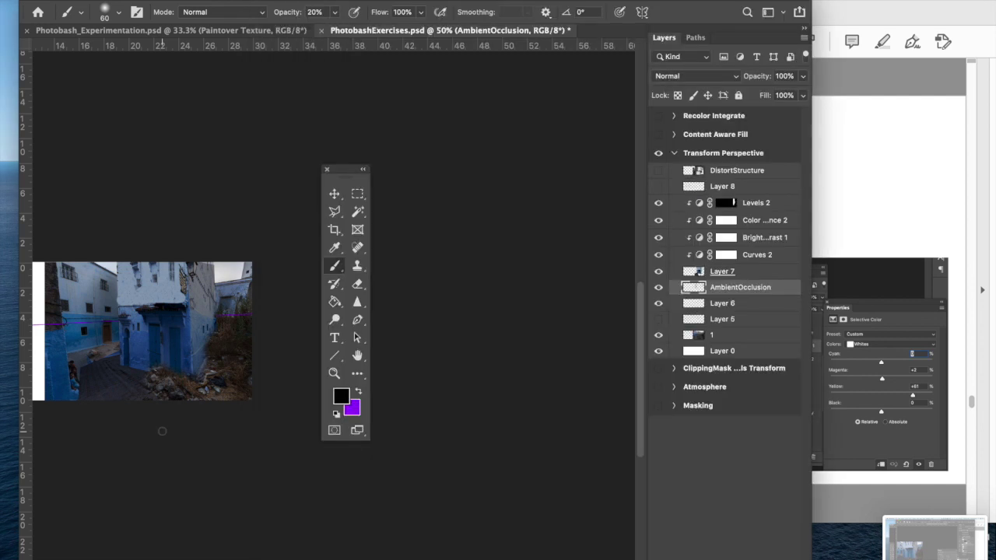
pyautogui.moveTo(709, 287); pyautogui.dragTo(710, 277)
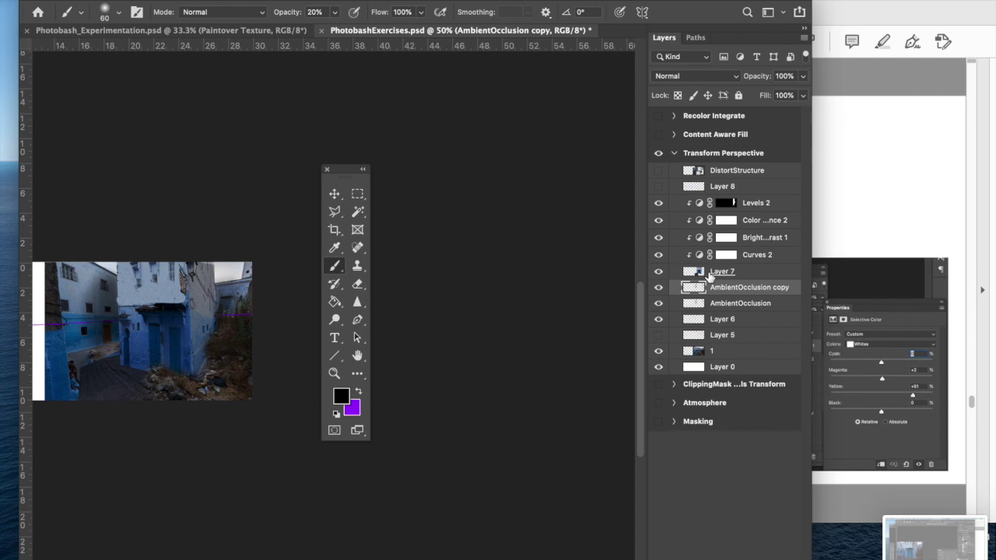
pyautogui.click(803, 76)
pyautogui.moveTo(780, 96); pyautogui.dragTo(768, 95)
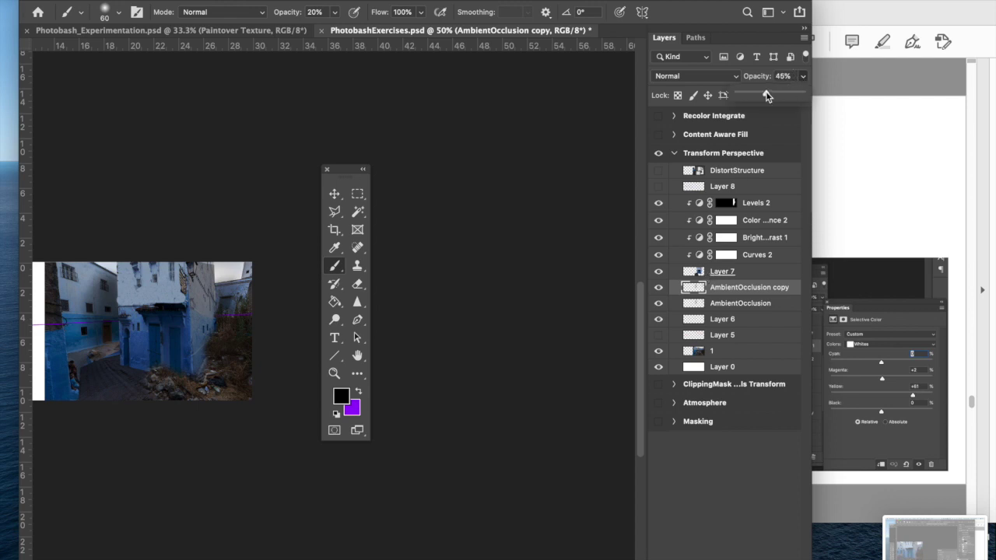
# Check the PDF guide's step 10, and in Photoshop add a Selective Color adjustment layer directly above Levels 2
pyautogui.click(908, 126)
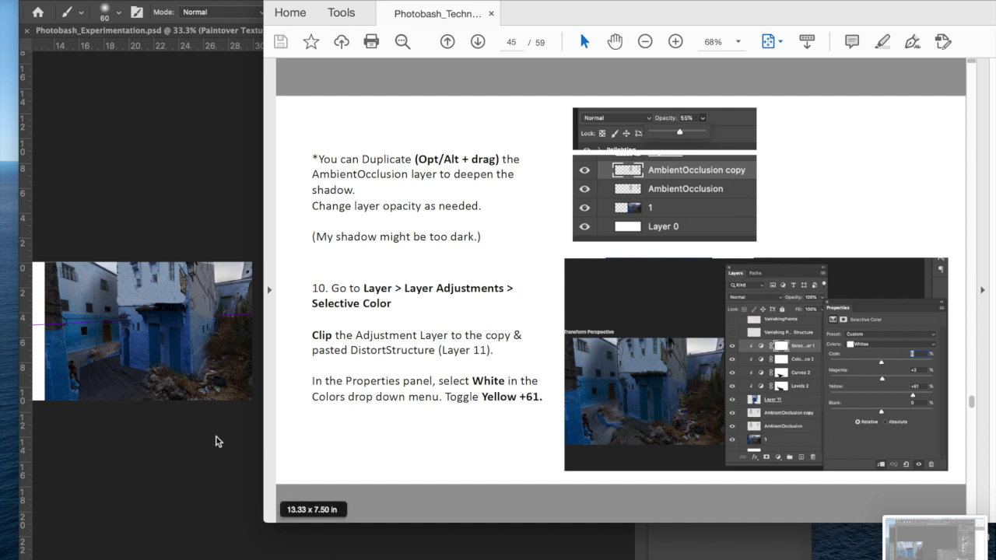
pyautogui.click(217, 439)
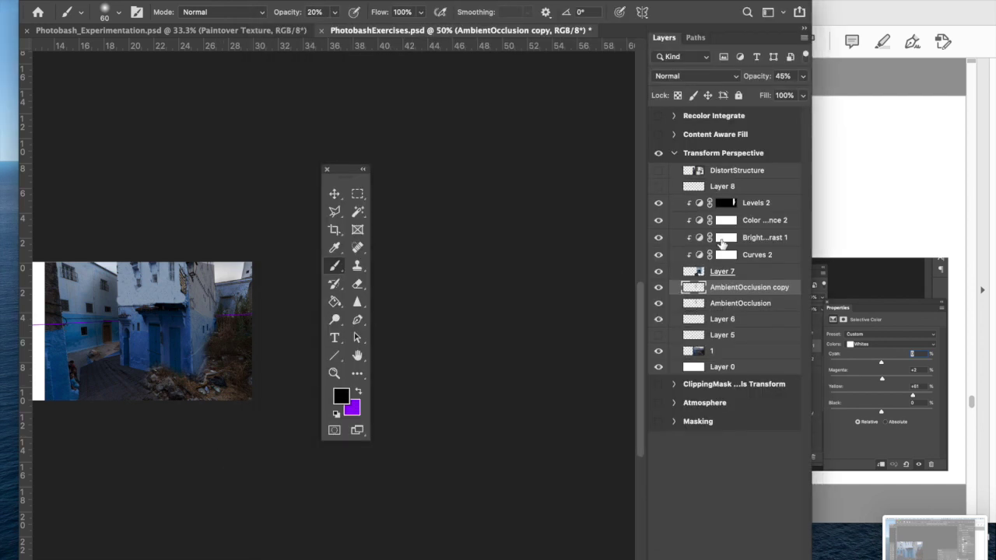
pyautogui.click(725, 202)
pyautogui.click(214, 0)
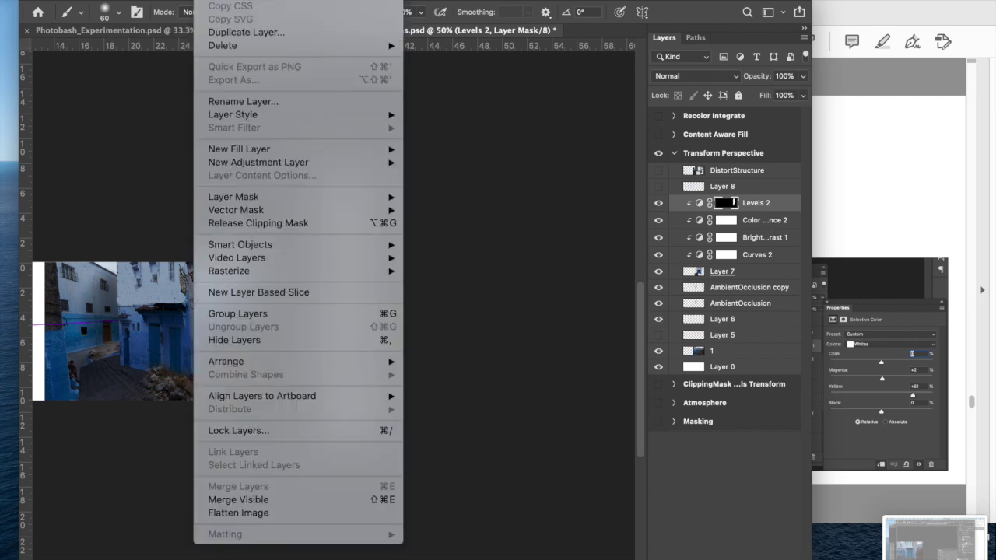
pyautogui.moveTo(296, 166)
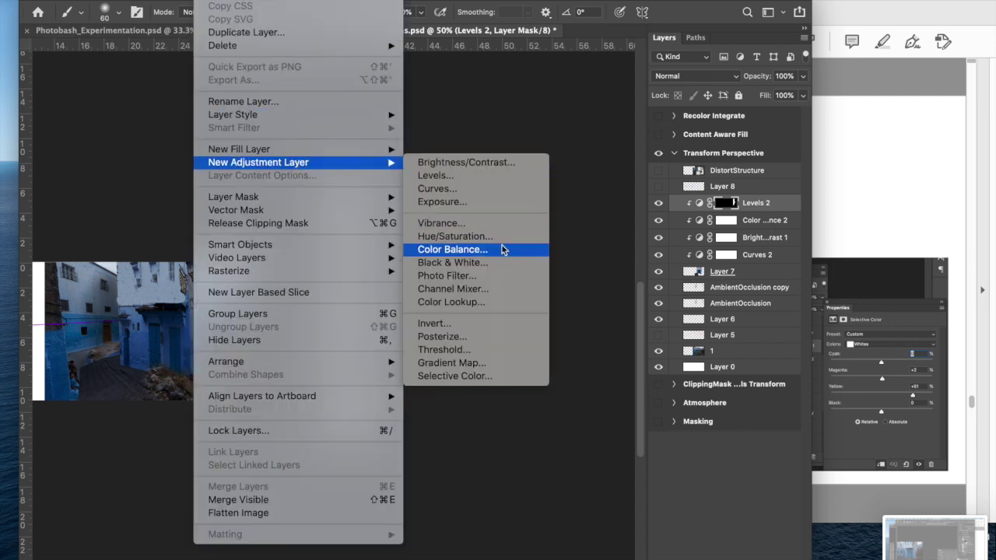
pyautogui.click(496, 375)
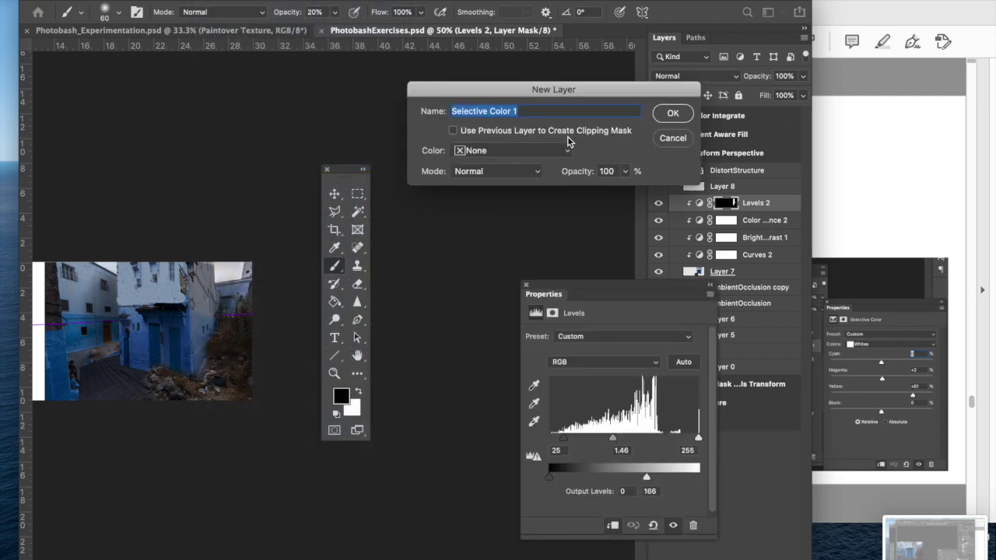
pyautogui.click(671, 113)
# Set Yellow to +61% for the Whites in the Selective Color adjustment and clip it to the layers below
pyautogui.moveTo(614, 301); pyautogui.dragTo(514, 152)
pyautogui.moveTo(516, 289); pyautogui.dragTo(565, 291)
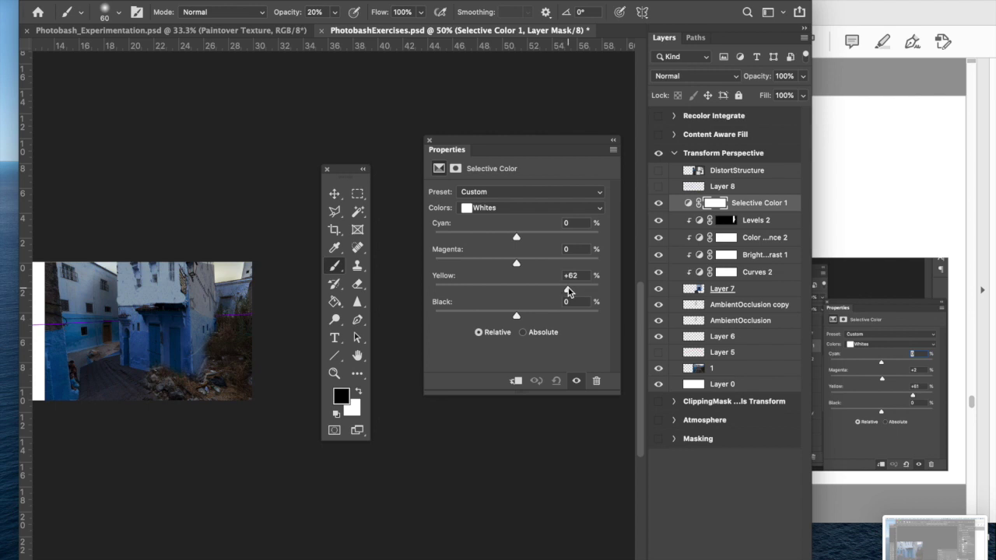
pyautogui.moveTo(568, 288); pyautogui.dragTo(566, 291)
pyautogui.click(831, 225)
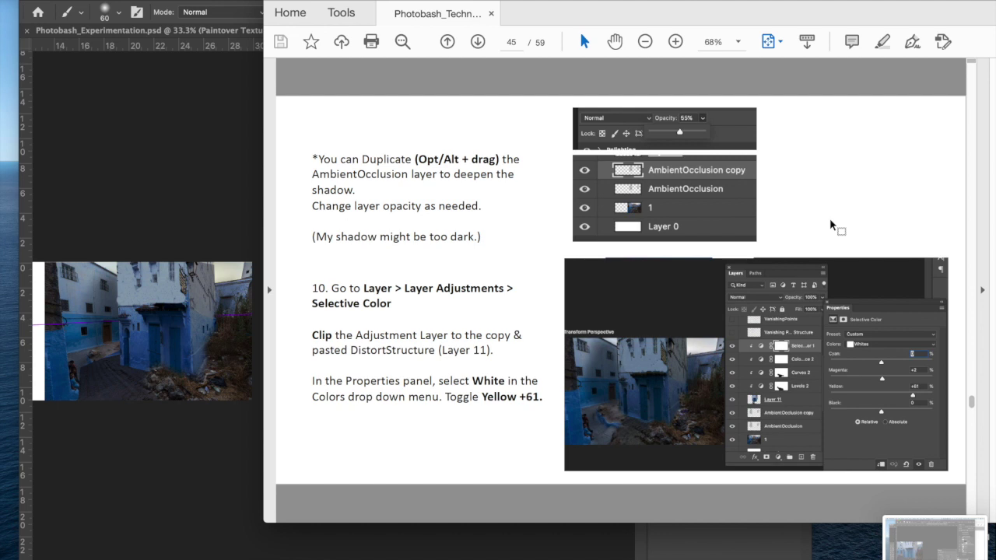
pyautogui.click(222, 260)
pyautogui.moveTo(707, 201); pyautogui.dragTo(721, 209)
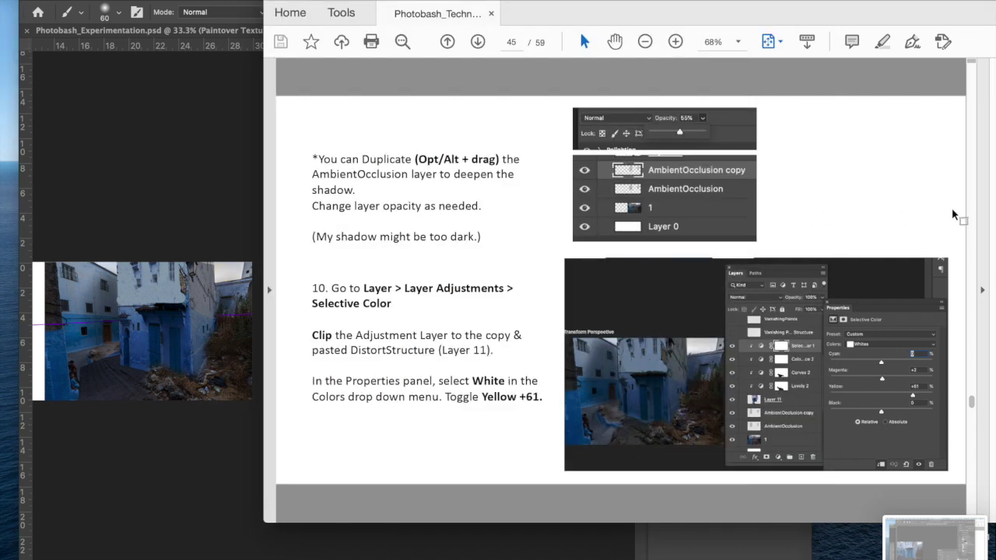
# Following page 46 of the PDF guide, crop the blank area off the Transform Perspective artboard with the Artboard tool, making it about 16.66 in wide
pyautogui.click(956, 216)
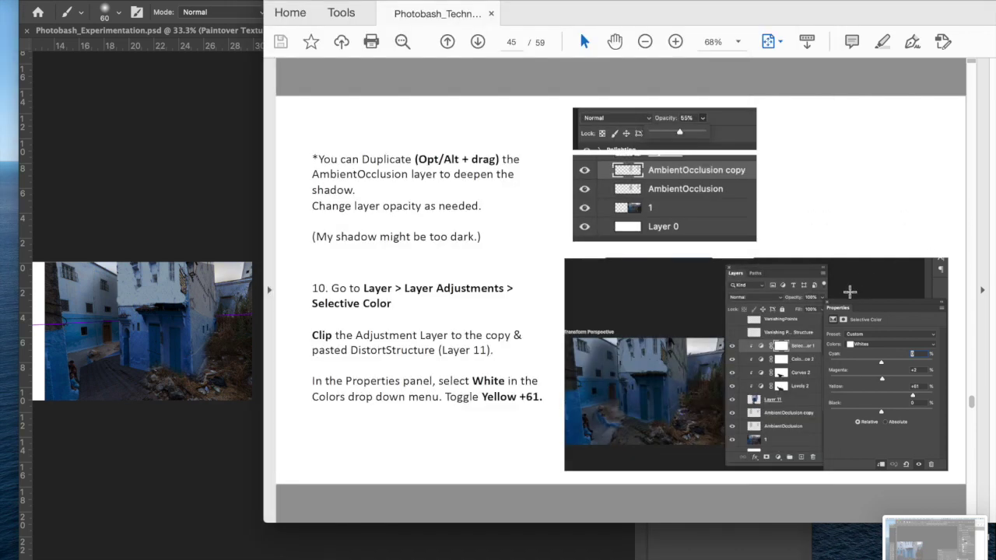
pyautogui.scroll(-2, 839, 296)
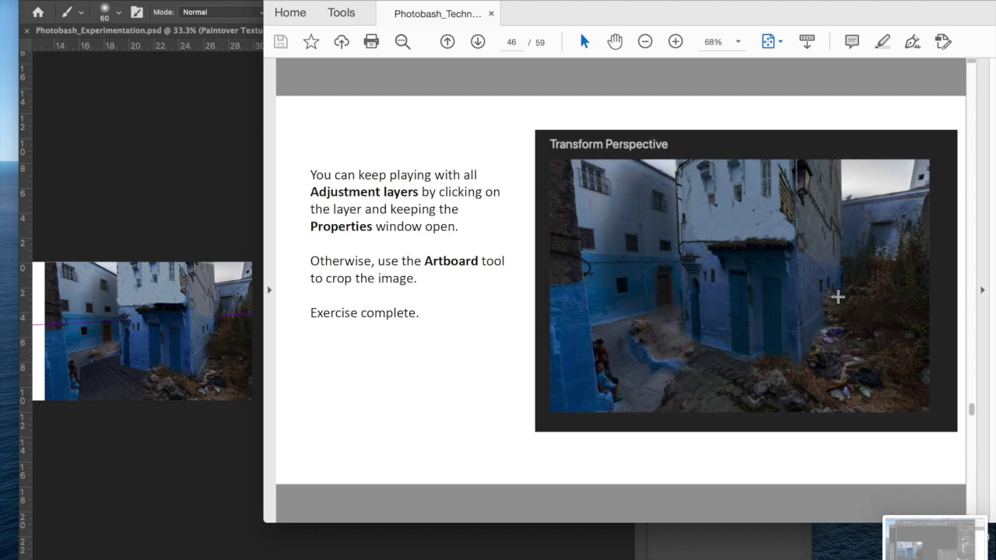
pyautogui.click(243, 233)
pyautogui.hscroll(-3, 241, 232)
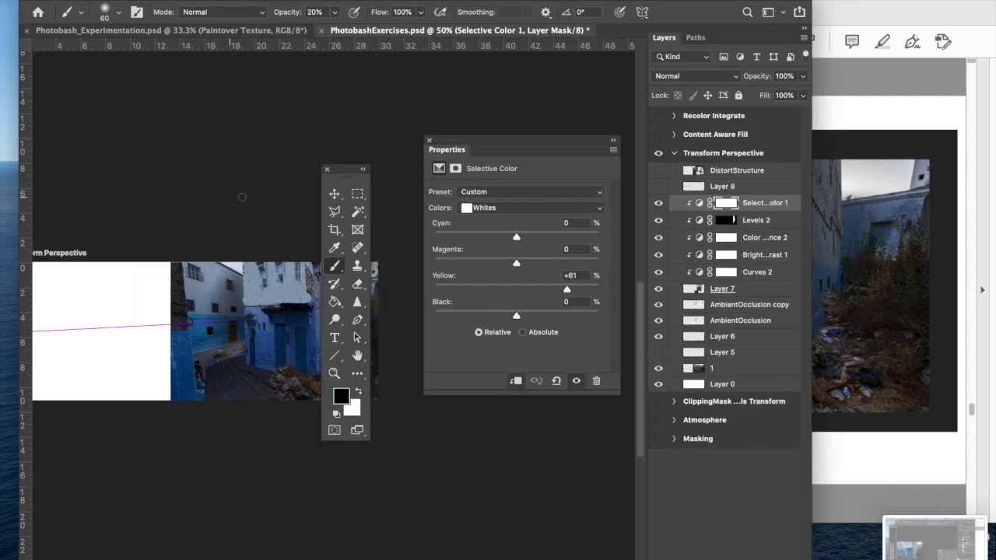
pyautogui.click(334, 193)
pyautogui.click(366, 206)
pyautogui.moveTo(348, 174); pyautogui.dragTo(421, 71)
pyautogui.hscroll(-4, 249, 273)
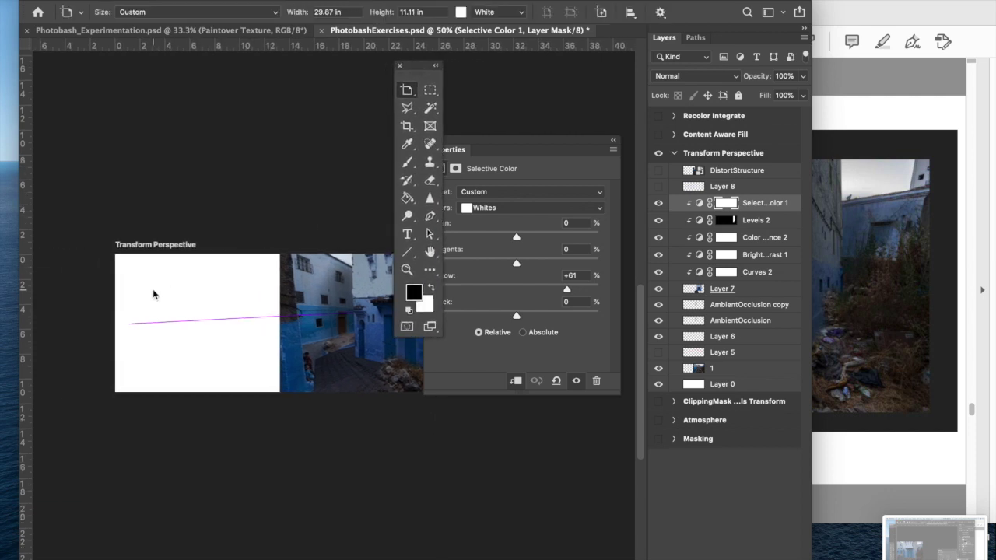
pyautogui.moveTo(116, 287); pyautogui.dragTo(280, 313)
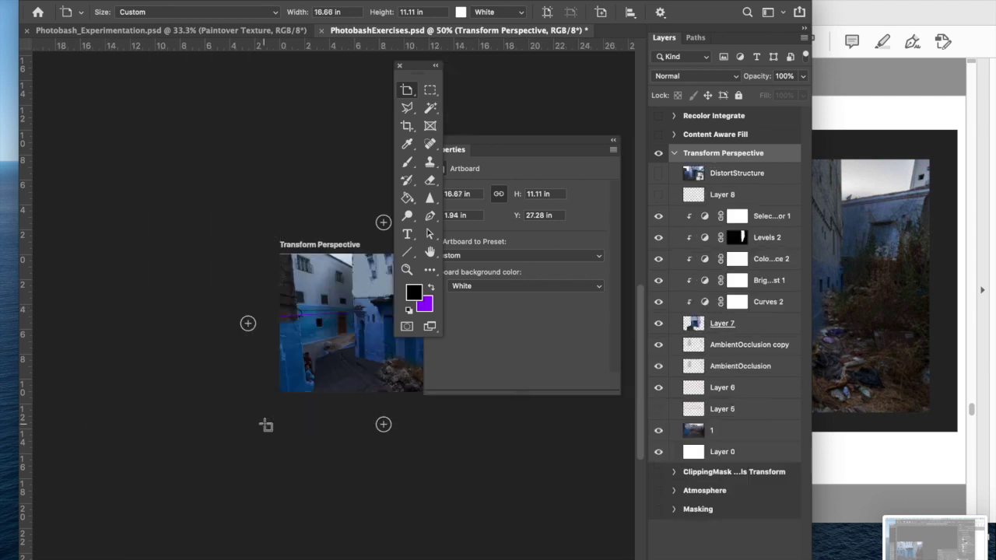
# Hide Layer 6 with the purple perspective line, keeping Layer 5 hidden as well
pyautogui.hscroll(4, 266, 425)
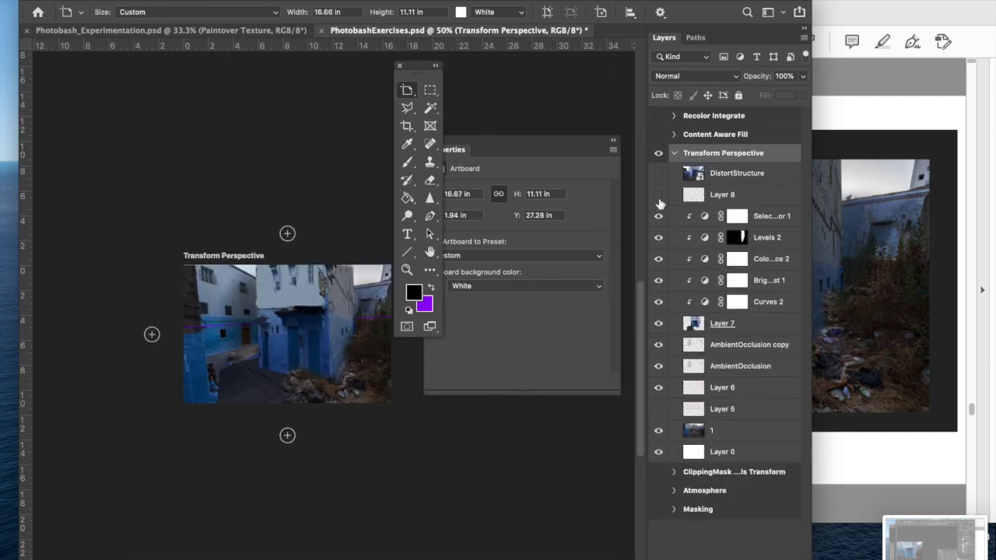
pyautogui.click(659, 408)
pyautogui.moveTo(662, 411); pyautogui.dragTo(659, 388)
pyautogui.scroll(-1, 437, 416)
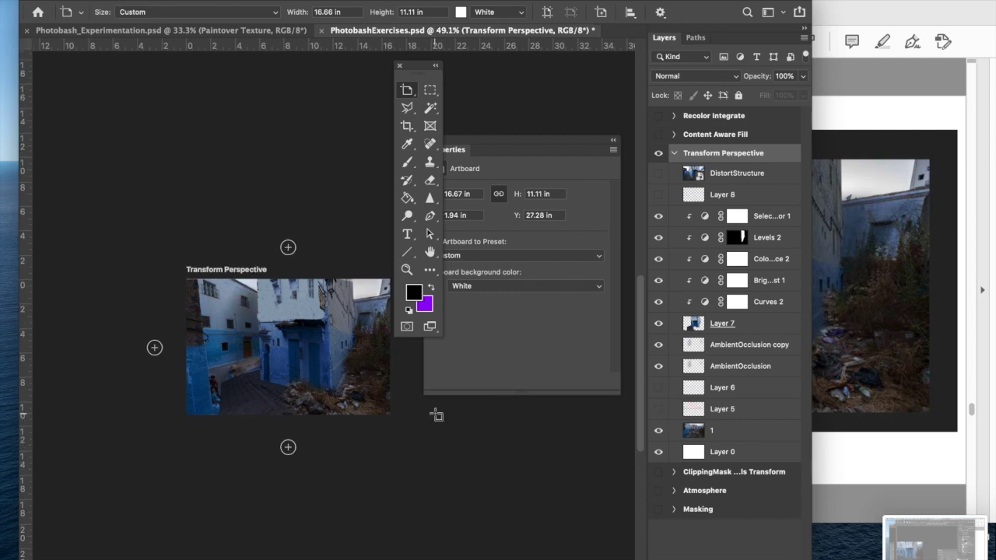
# In the Curves 2 adjustment, lower the upper-middle curve point to about input 203, output 146, darkening the highlights of the pasted building
pyautogui.click(400, 67)
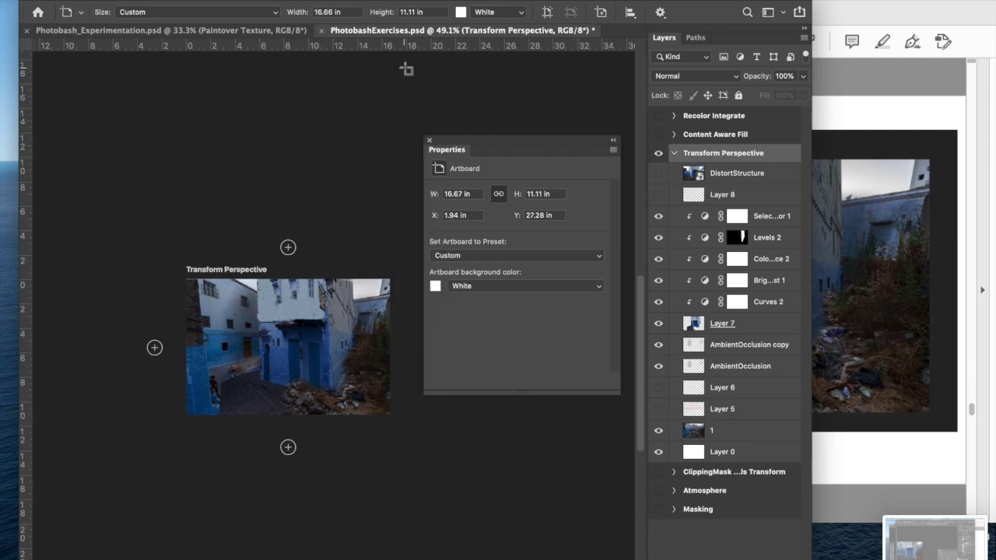
pyautogui.click(709, 303)
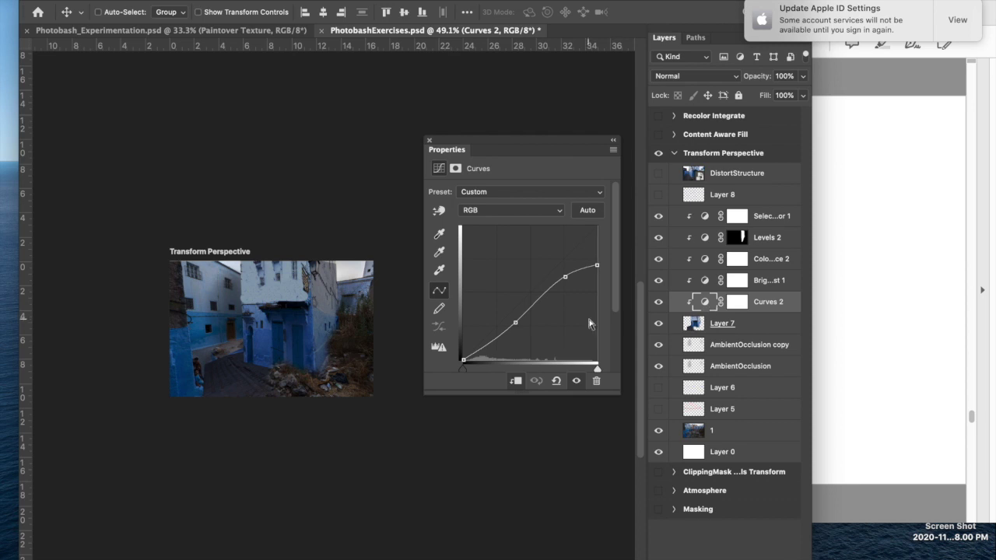
pyautogui.moveTo(599, 265); pyautogui.dragTo(571, 282)
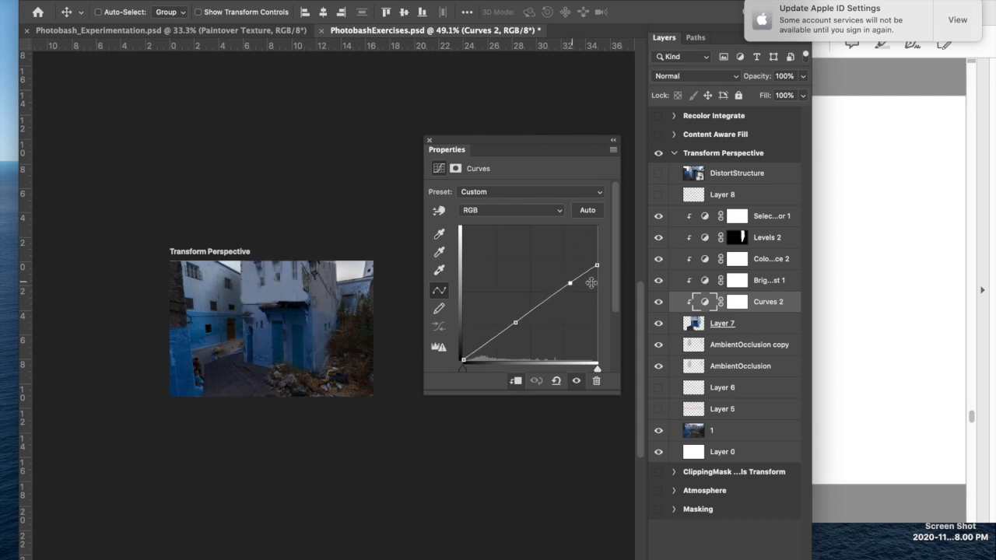
pyautogui.scroll(-2, 534, 362)
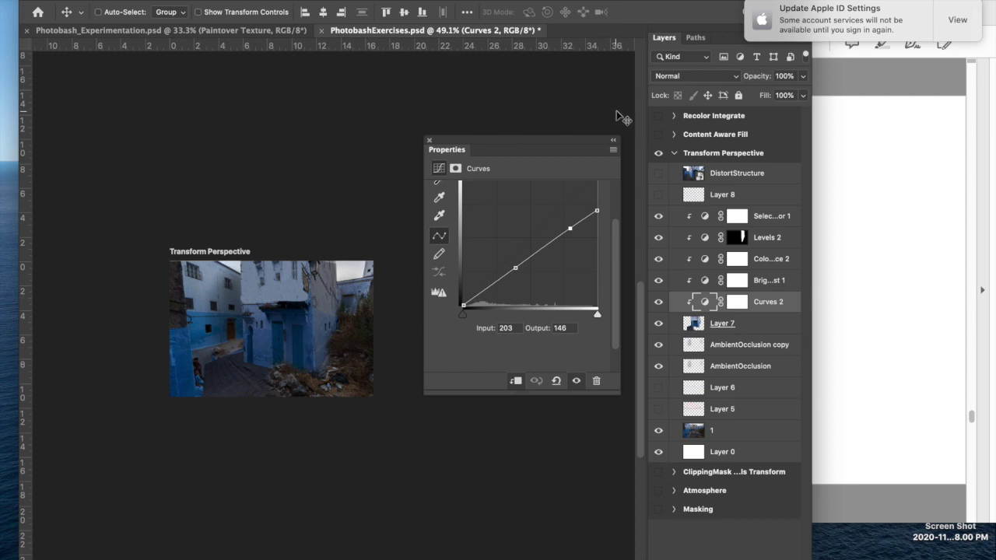
pyautogui.click(429, 141)
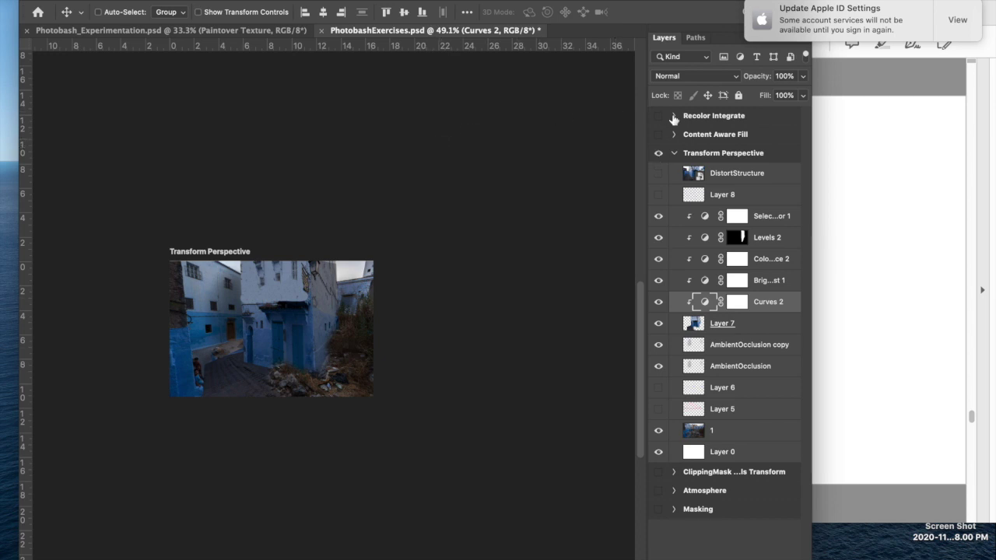
# Collapse and hide the Transform Perspective artboard, and show the Content Aware Fill artboard instead
pyautogui.click(674, 152)
pyautogui.click(659, 150)
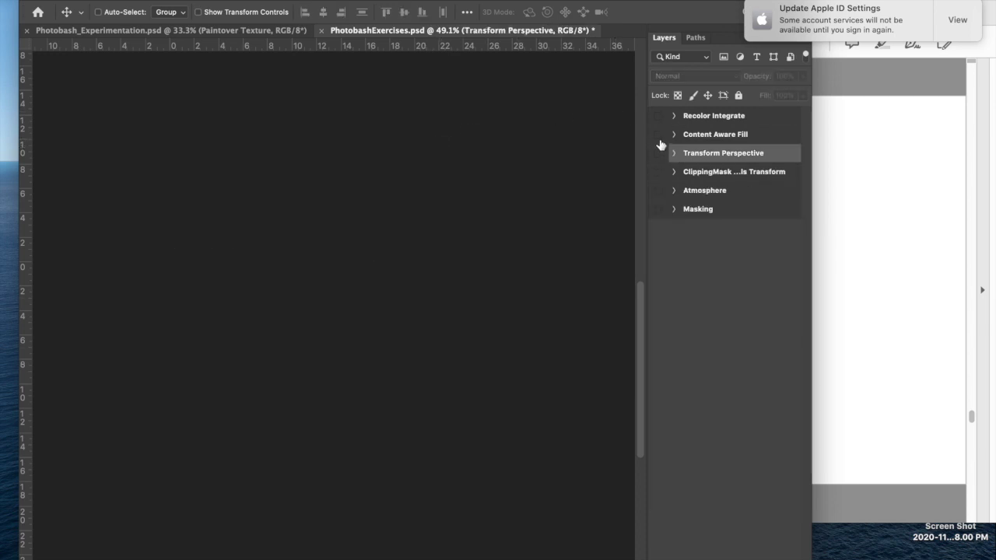
pyautogui.click(658, 134)
pyautogui.hscroll(5, 561, 255)
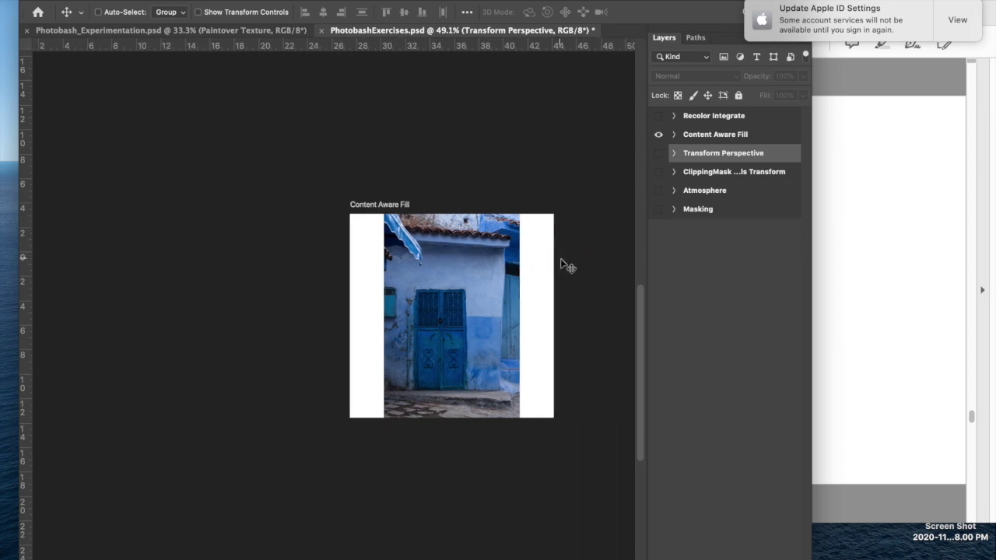